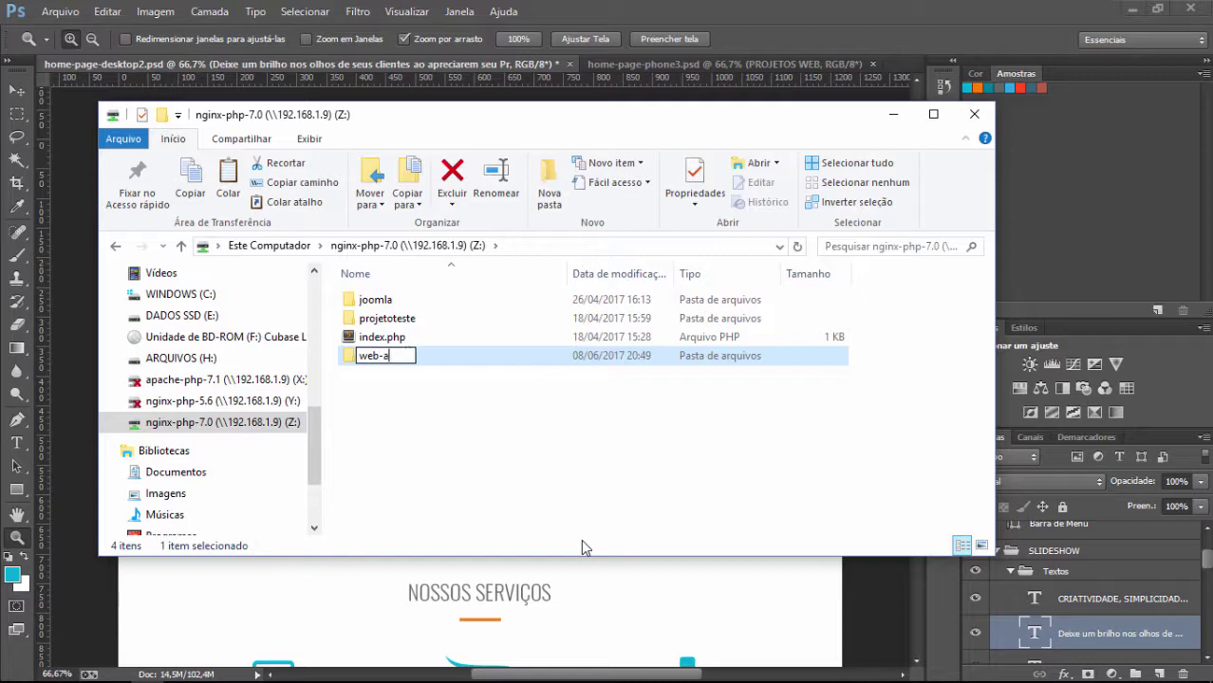
# Finish naming the new folder on the nginx-php-7.0 drive web-agency and open it
pyautogui.write('cy')
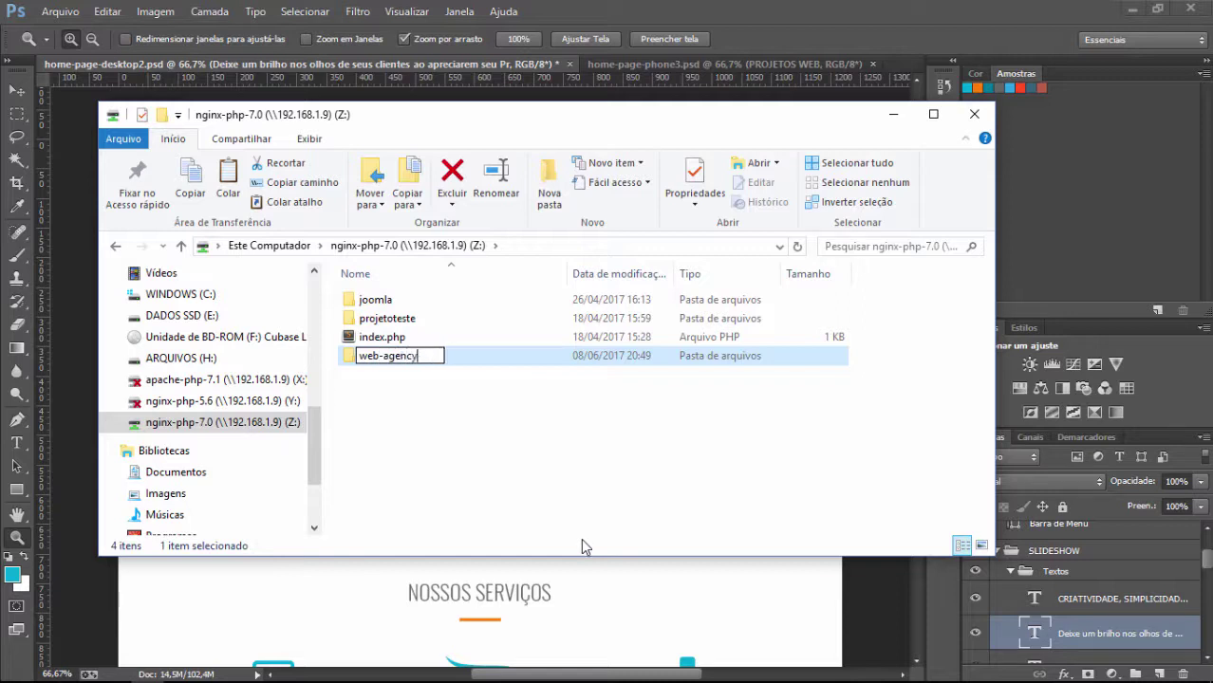
pyautogui.press('Return')
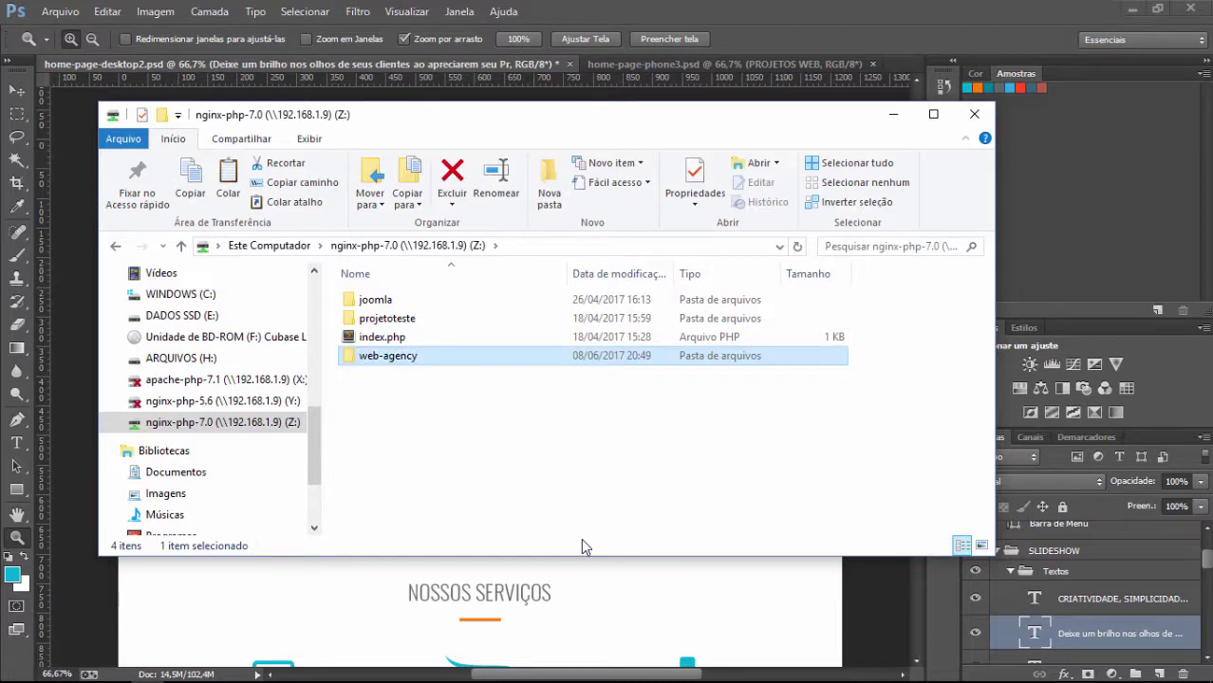
pyautogui.press('Return')
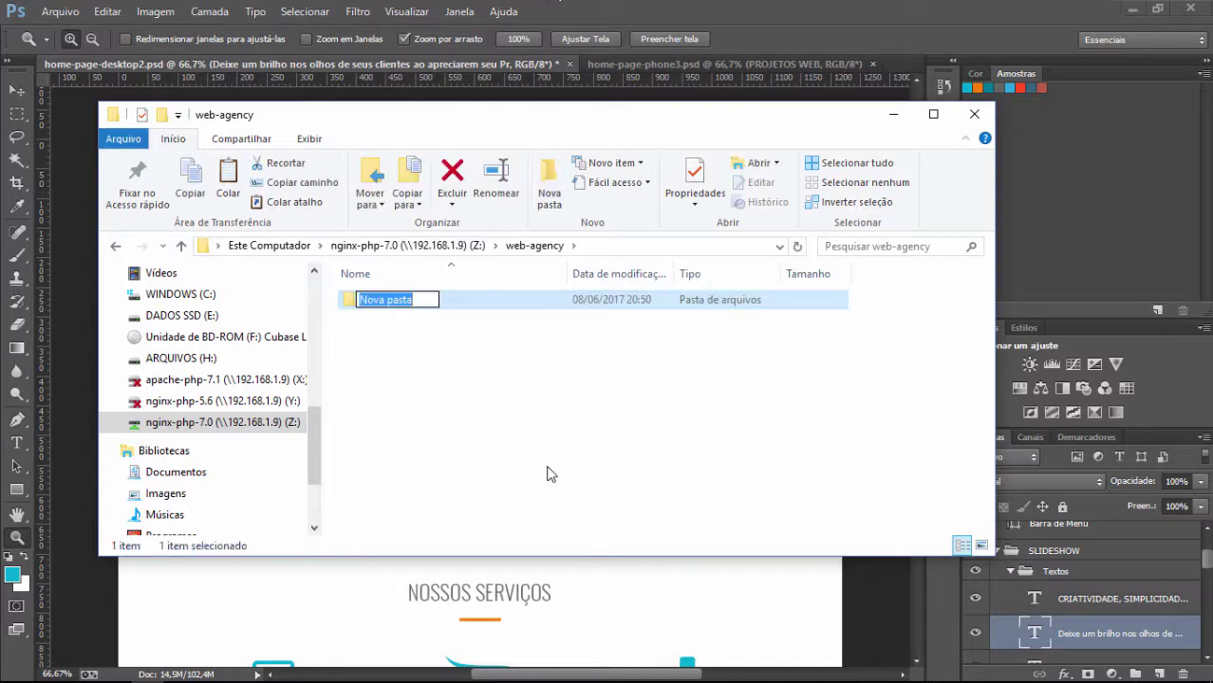
# Create two folders named material and web-agency-site inside the web-agency folder
pyautogui.write('material')
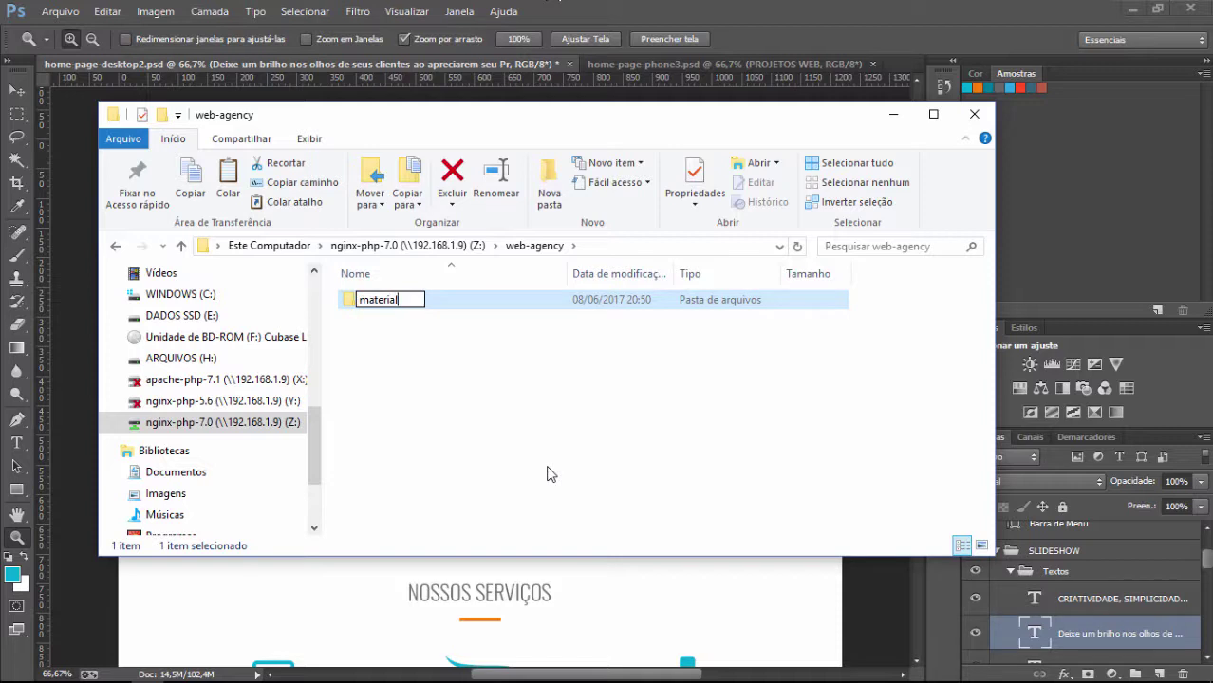
pyautogui.press('Return')
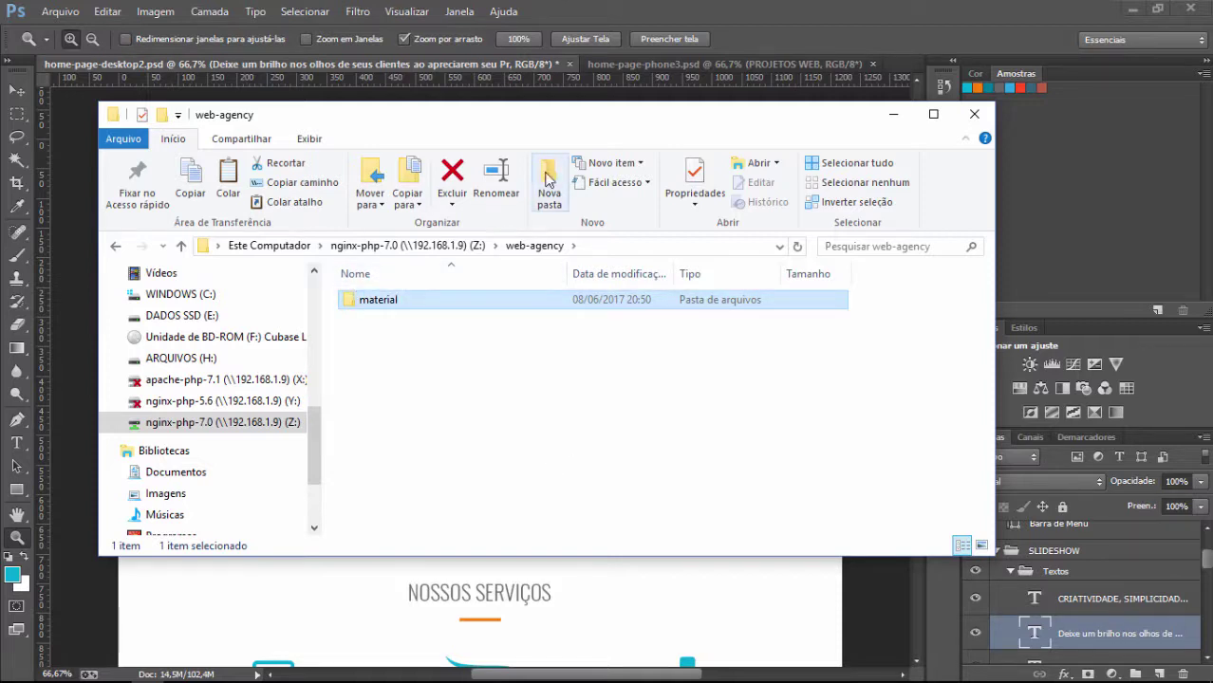
pyautogui.hotkey('ctrl', 'shift', 'n')
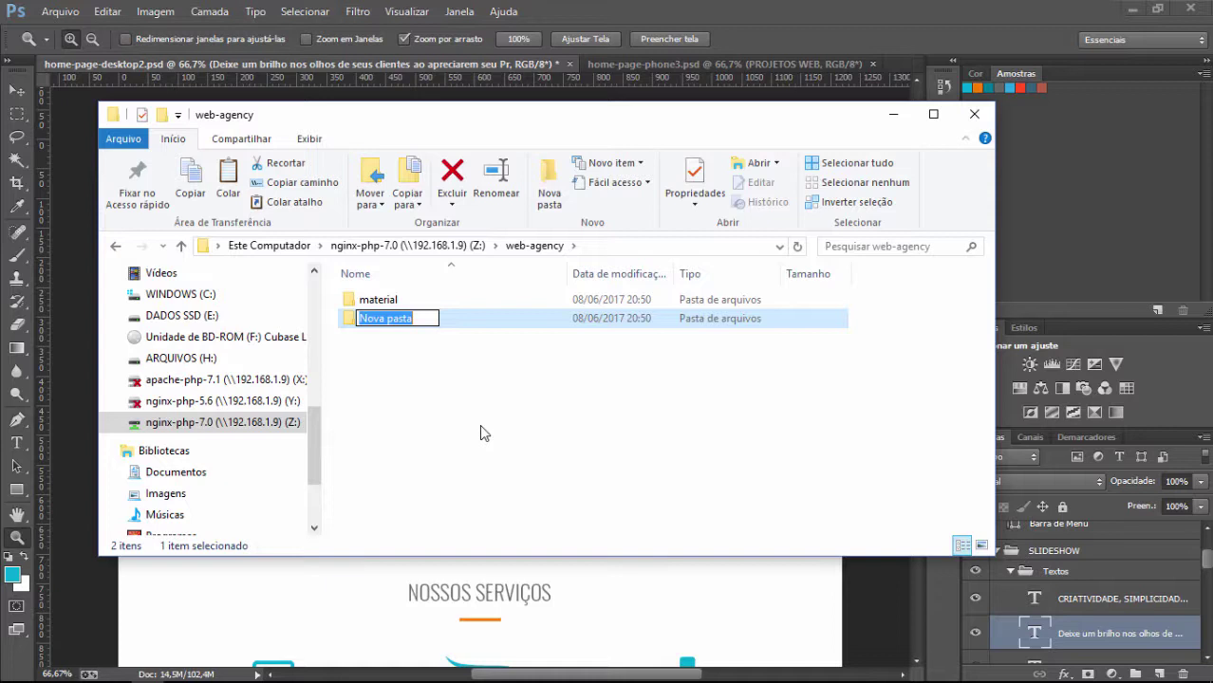
pyautogui.write('web-')
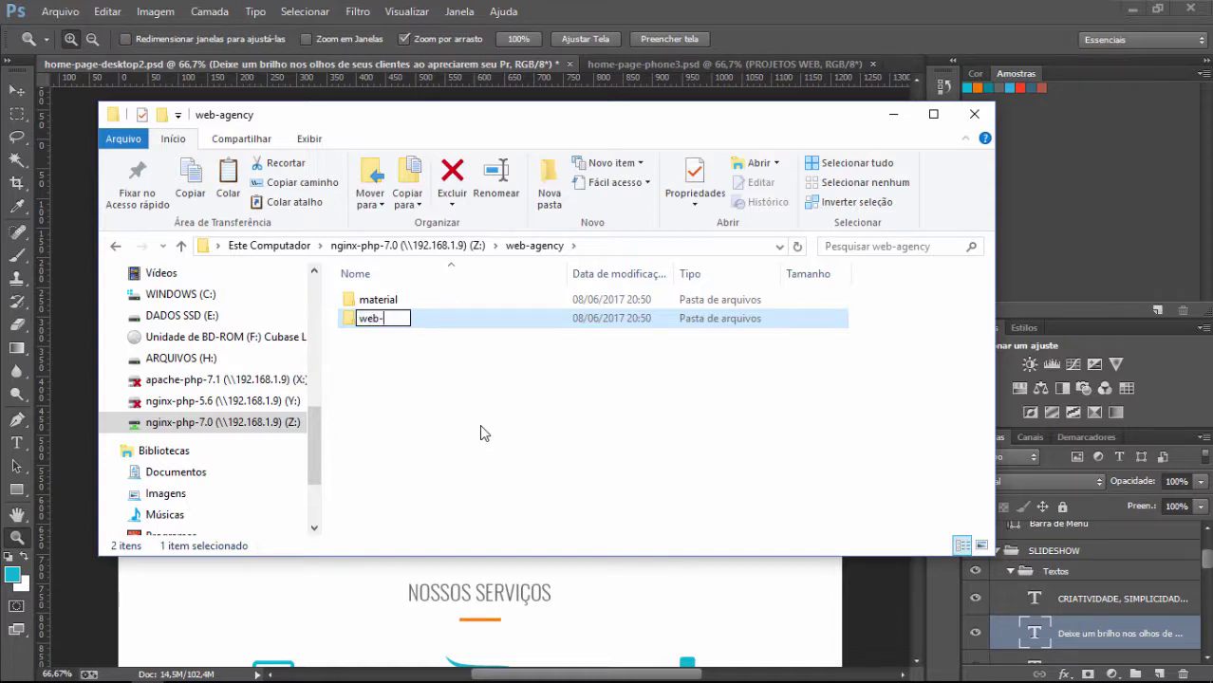
pyautogui.write('agency-')
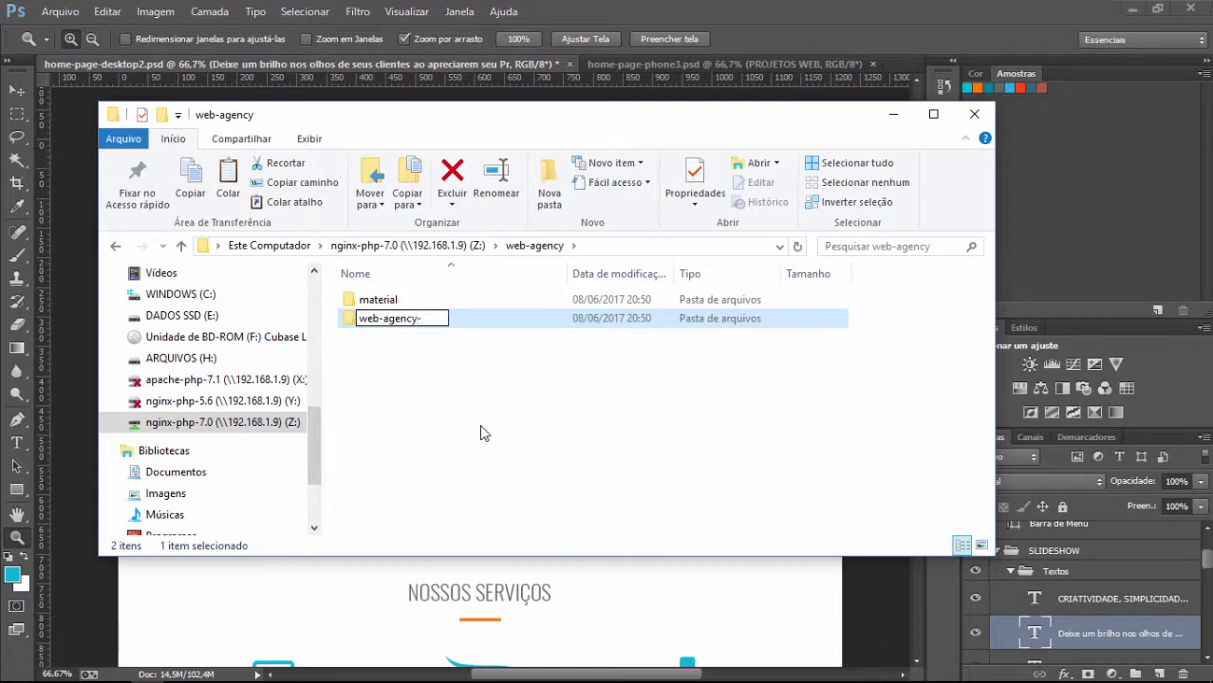
pyautogui.write('site')
pyautogui.press('Return')
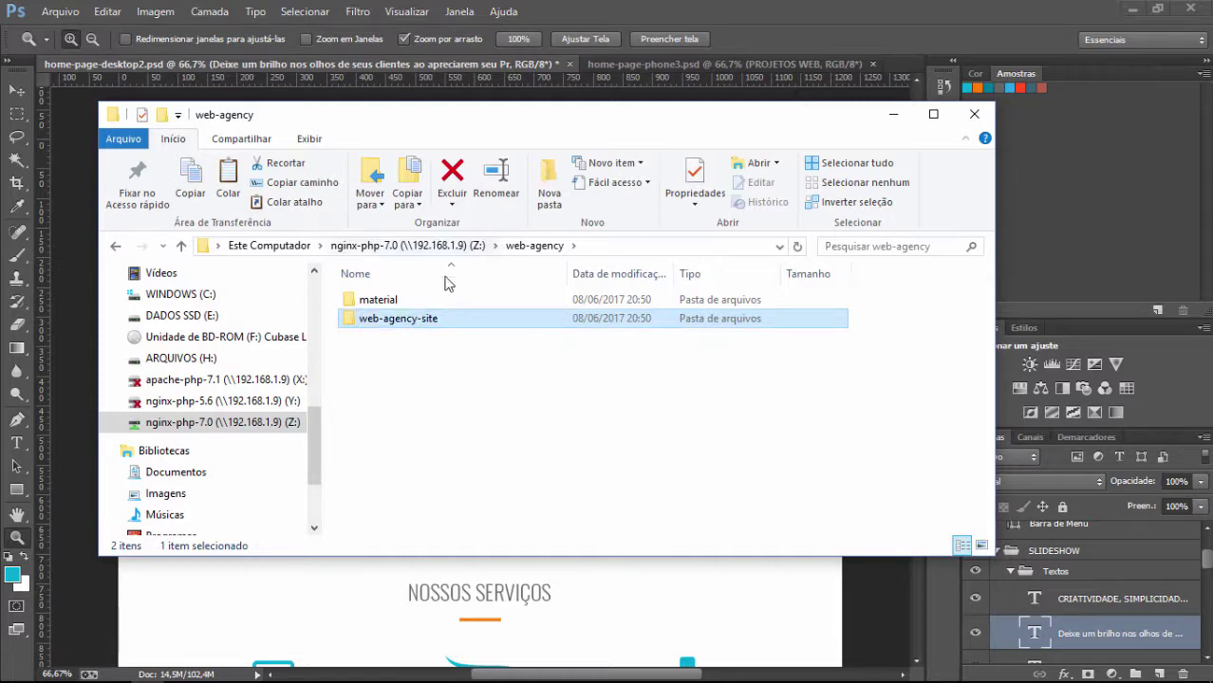
pyautogui.doubleClick(370, 300)
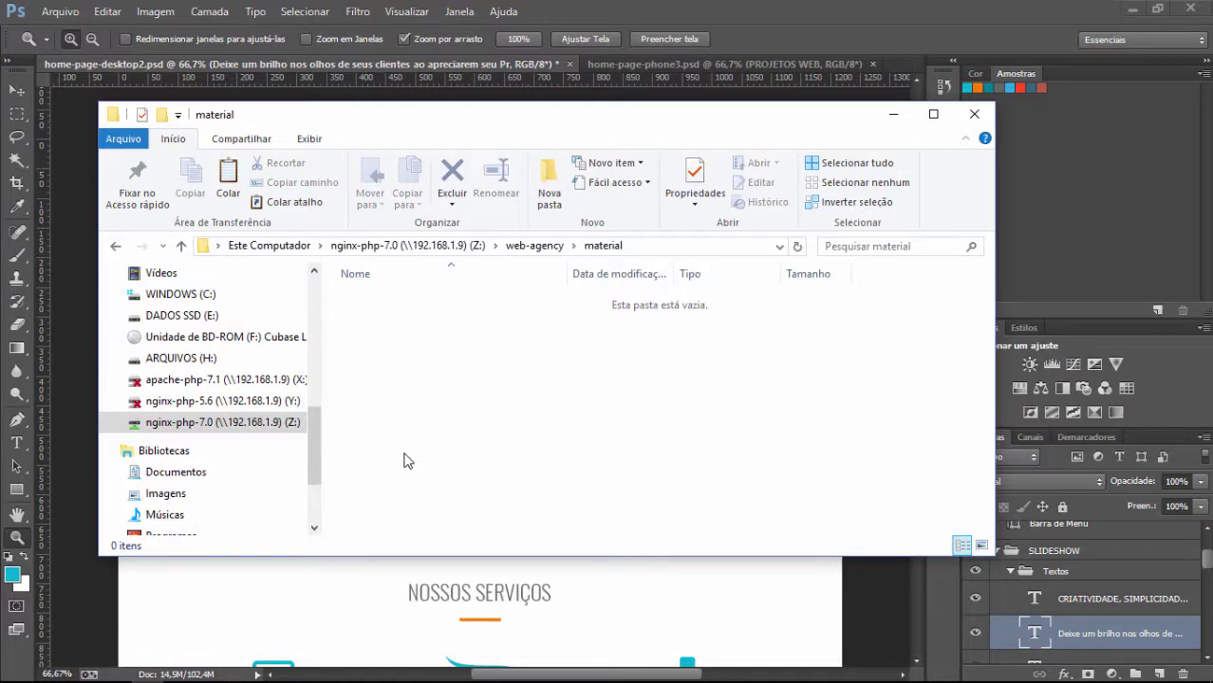
pyautogui.click(548, 249)
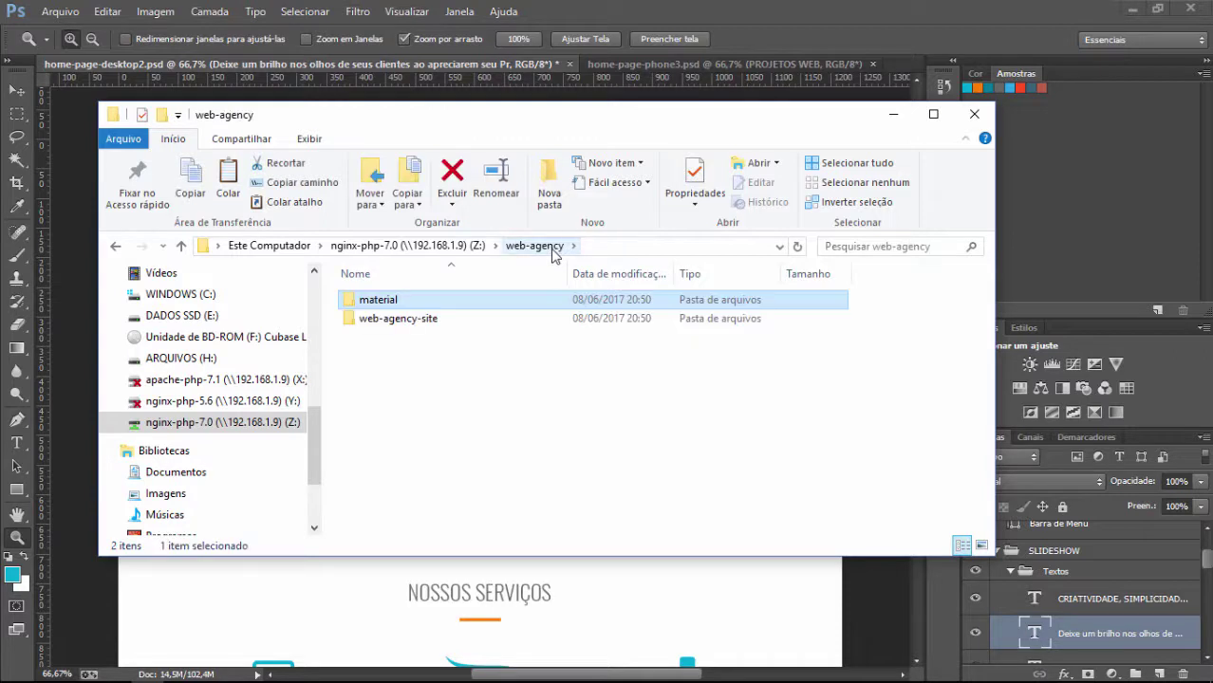
pyautogui.click(668, 362)
# Minimize the folder window and Photoshop, and create a new text document on the desktop
pyautogui.click(893, 114)
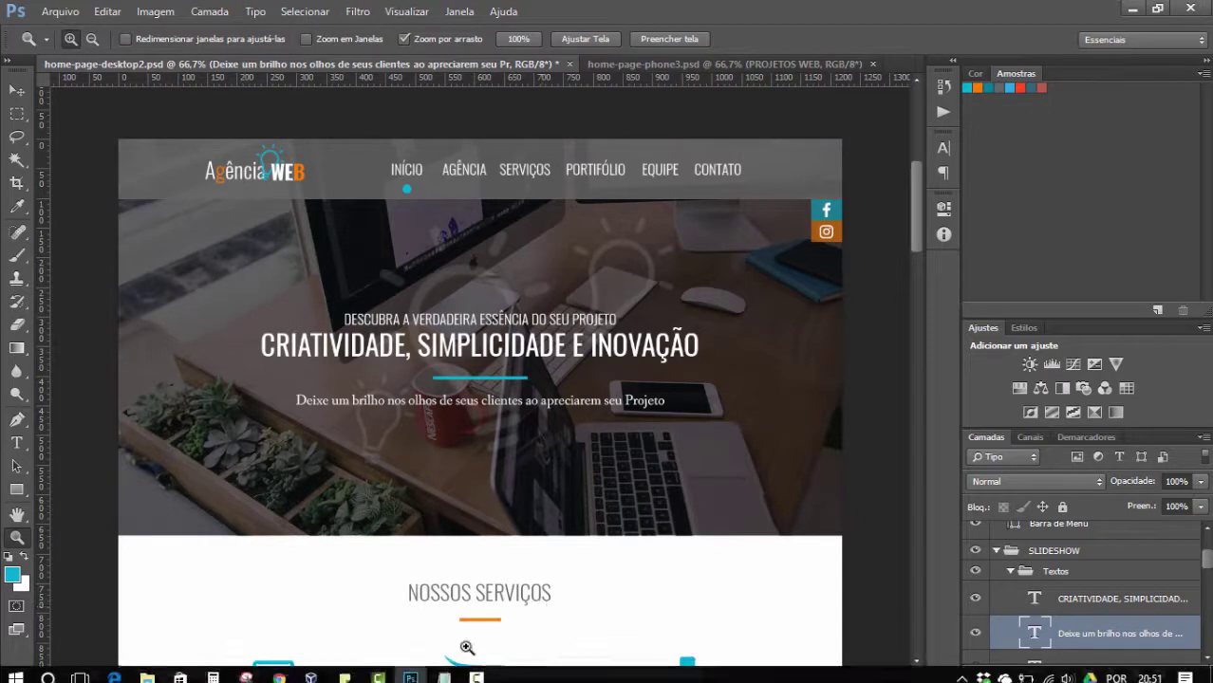
pyautogui.click(1132, 9)
pyautogui.rightClick(282, 308)
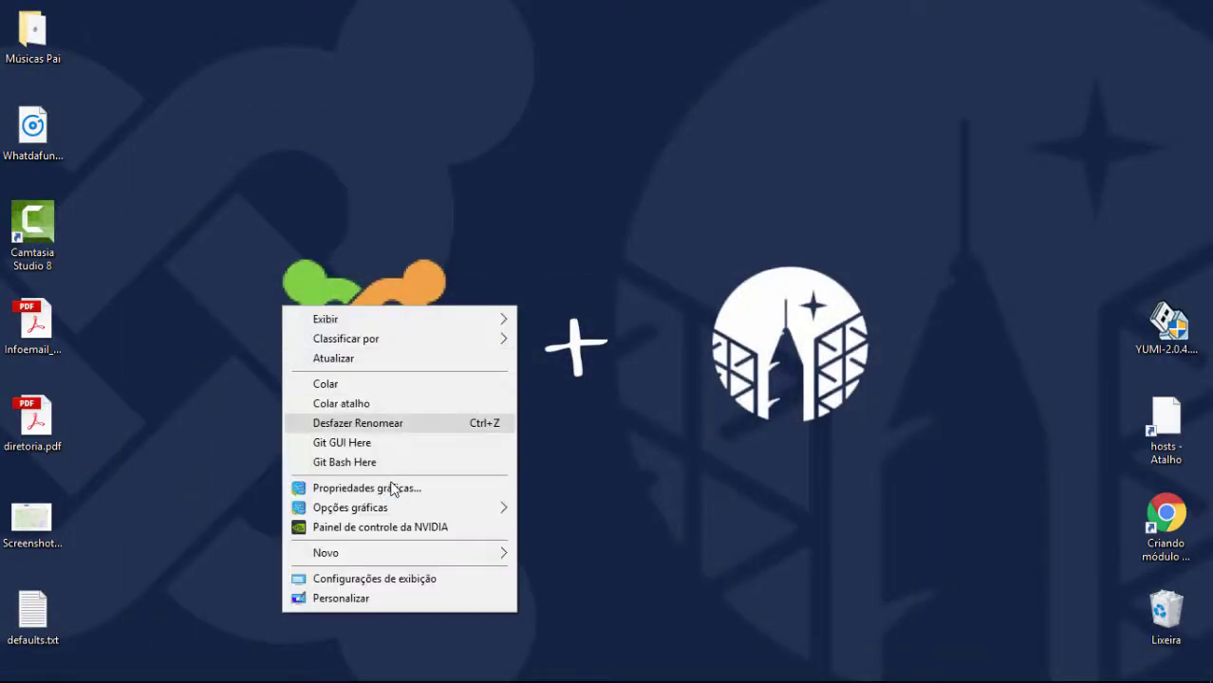
pyautogui.moveTo(384, 553)
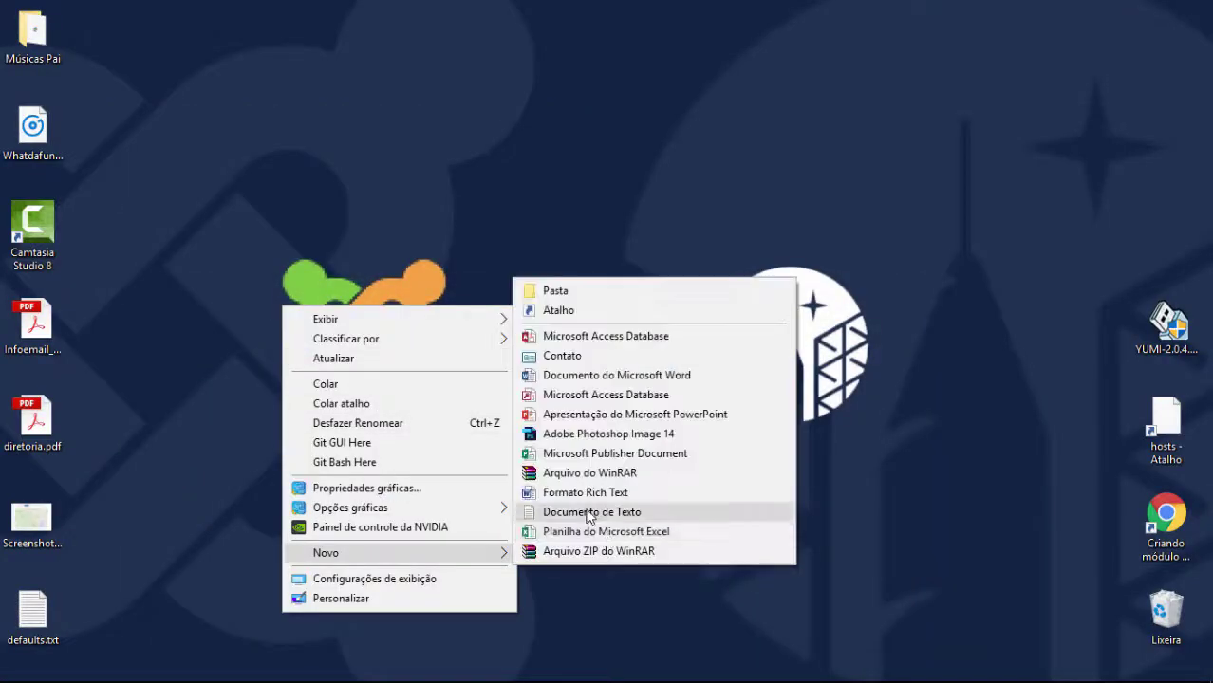
pyautogui.click(591, 510)
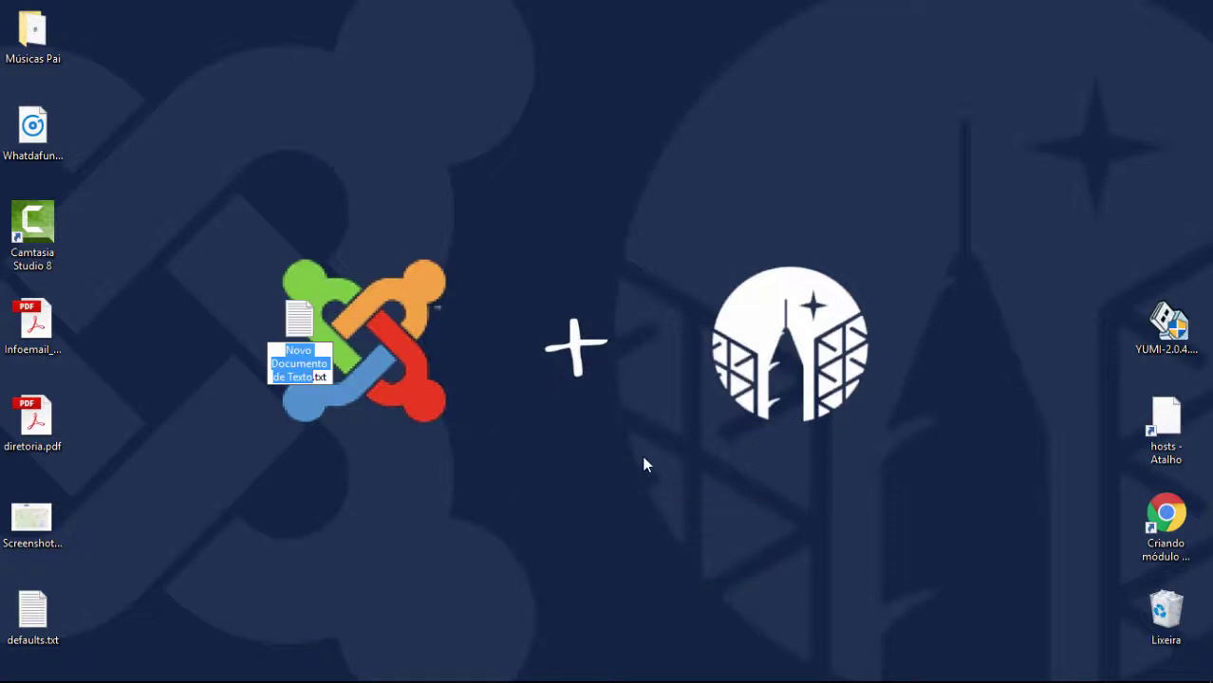
# Name the new desktop text document default-web-agency.txt
pyautogui.write('def')
pyautogui.press('Return')
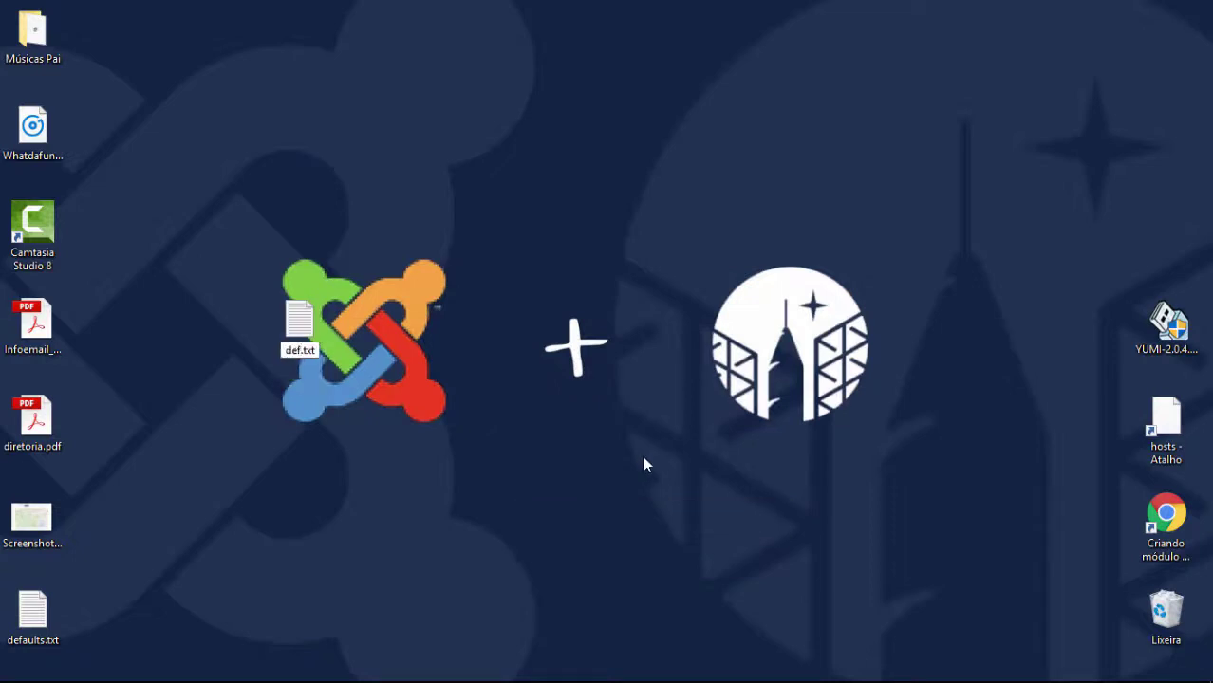
pyautogui.press('BackSpace')
pyautogui.press('BackSpace')
pyautogui.press('BackSpace')
pyautogui.write('default-web')
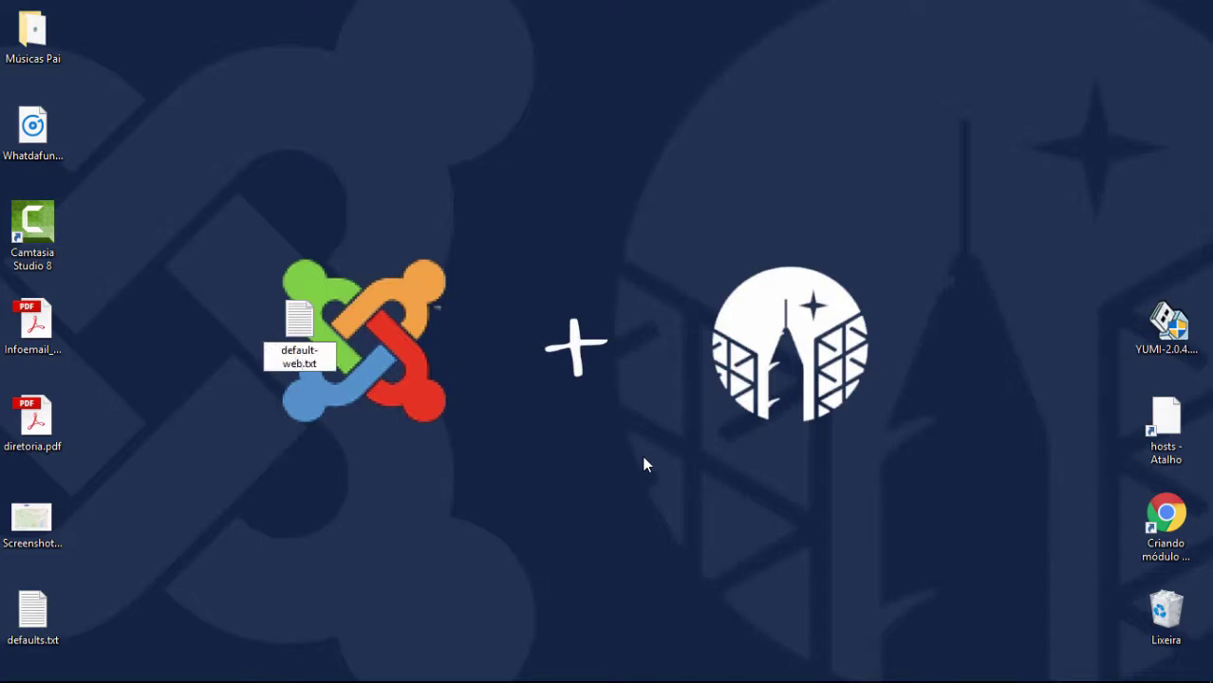
pyautogui.write('-agency')
pyautogui.press('Home')
pyautogui.press('Delete')
pyautogui.press('Delete')
pyautogui.press('Delete')
pyautogui.press('Delete')
pyautogui.press('Delete')
pyautogui.press('Delete')
pyautogui.press('Delete')
pyautogui.press('Delete')
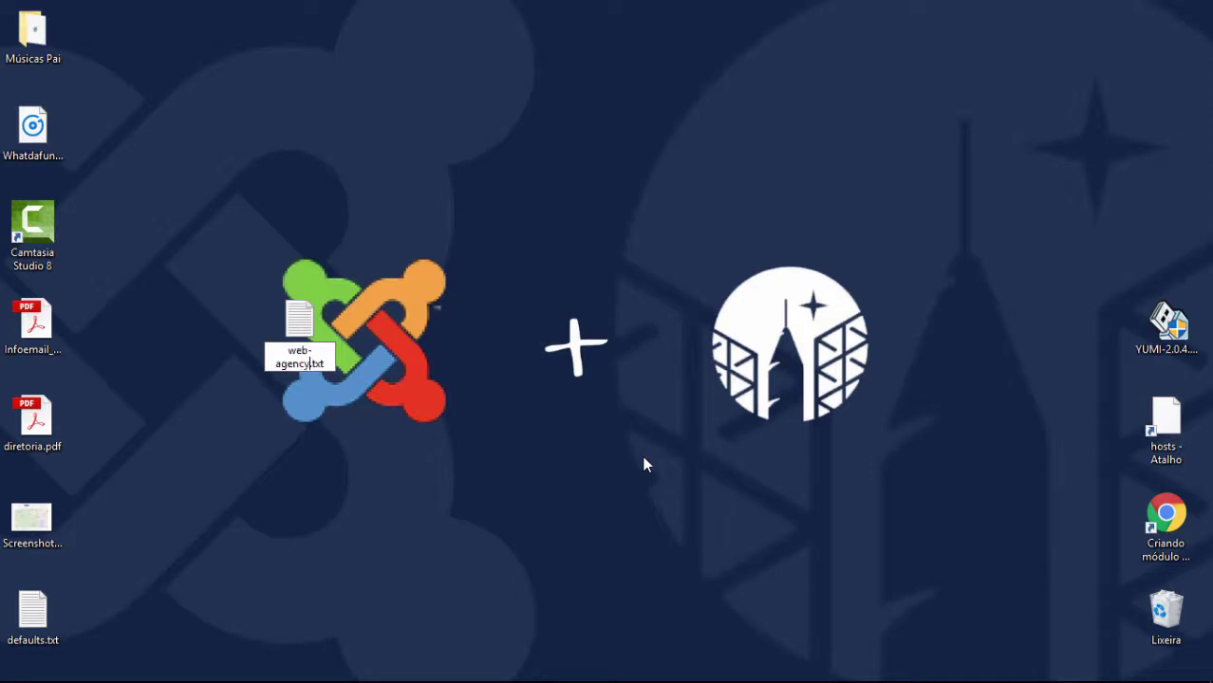
pyautogui.press('Return')
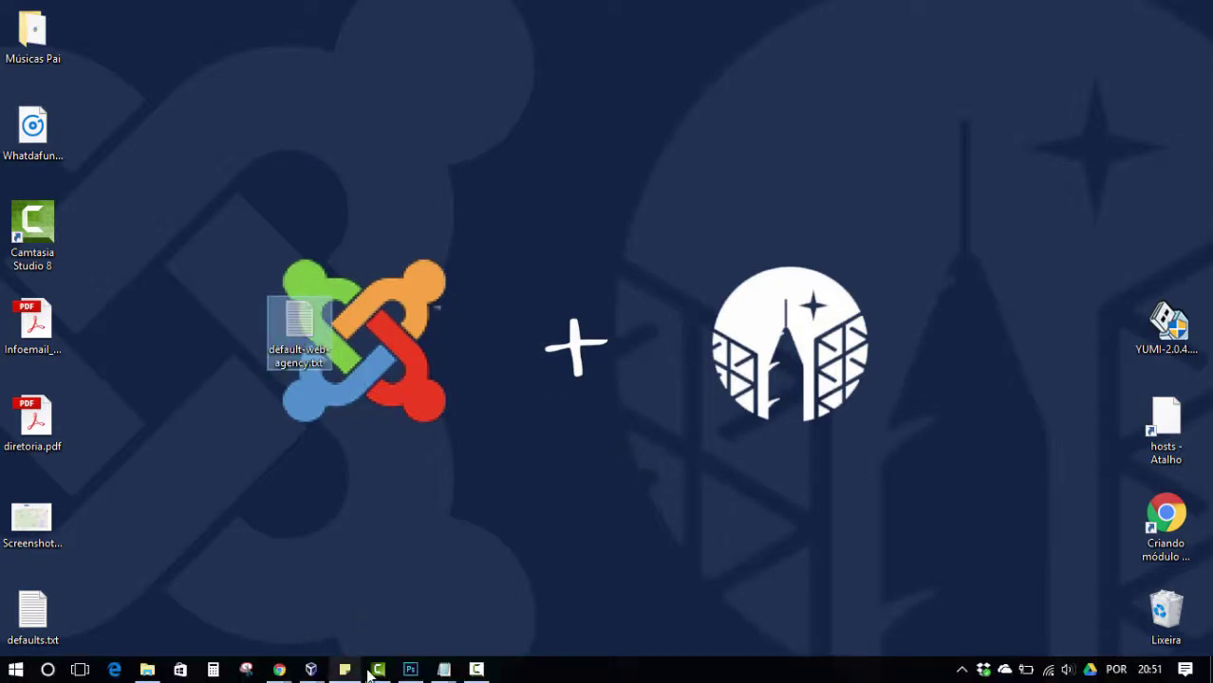
# Move default-web-agency.txt from the desktop into the material folder inside web-agency
pyautogui.click(147, 669)
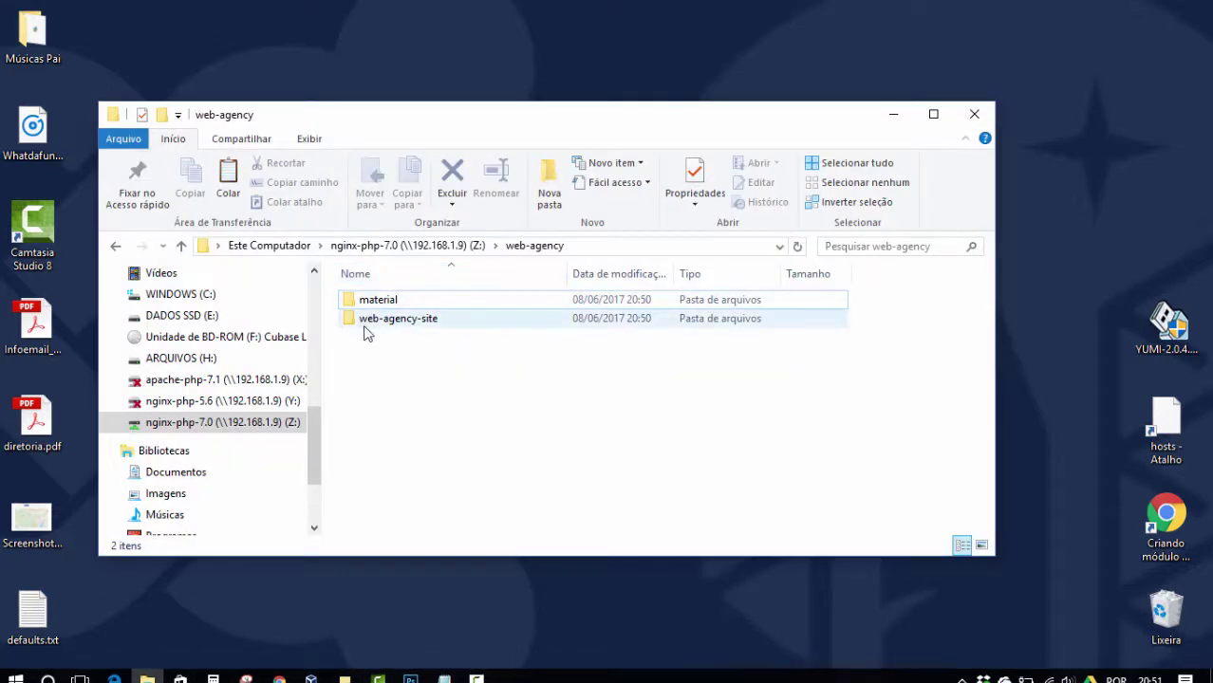
pyautogui.doubleClick(387, 302)
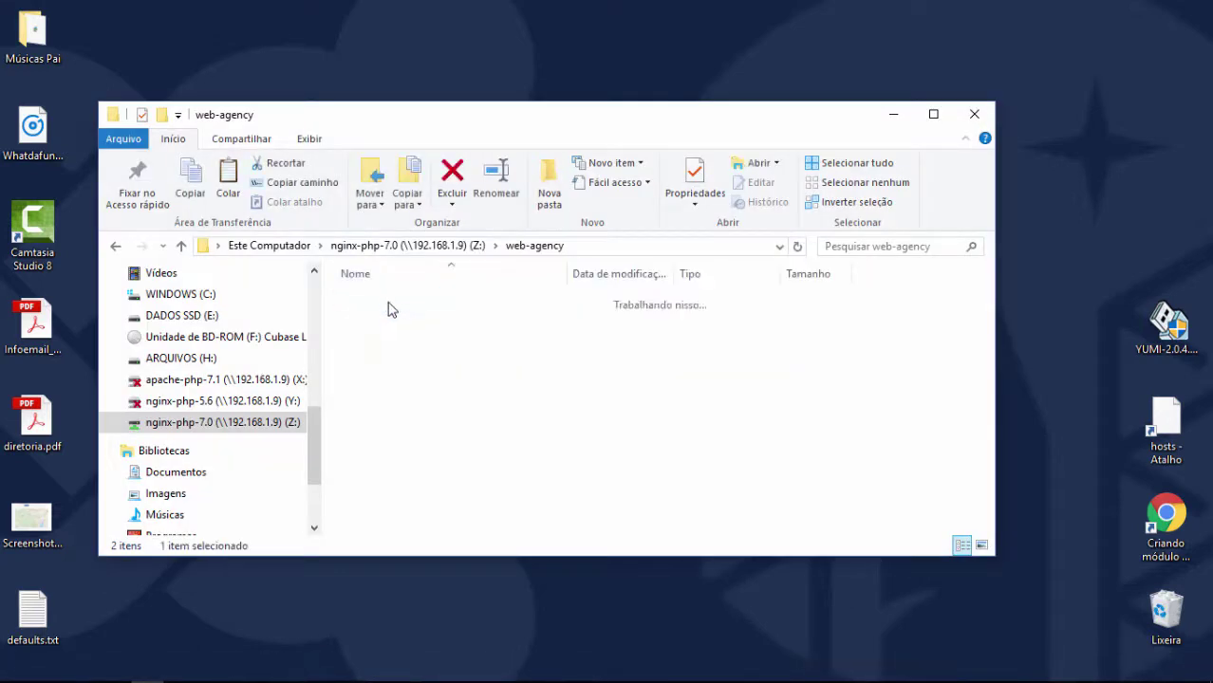
pyautogui.hotkey('ctrl', 'v')
pyautogui.click(428, 370)
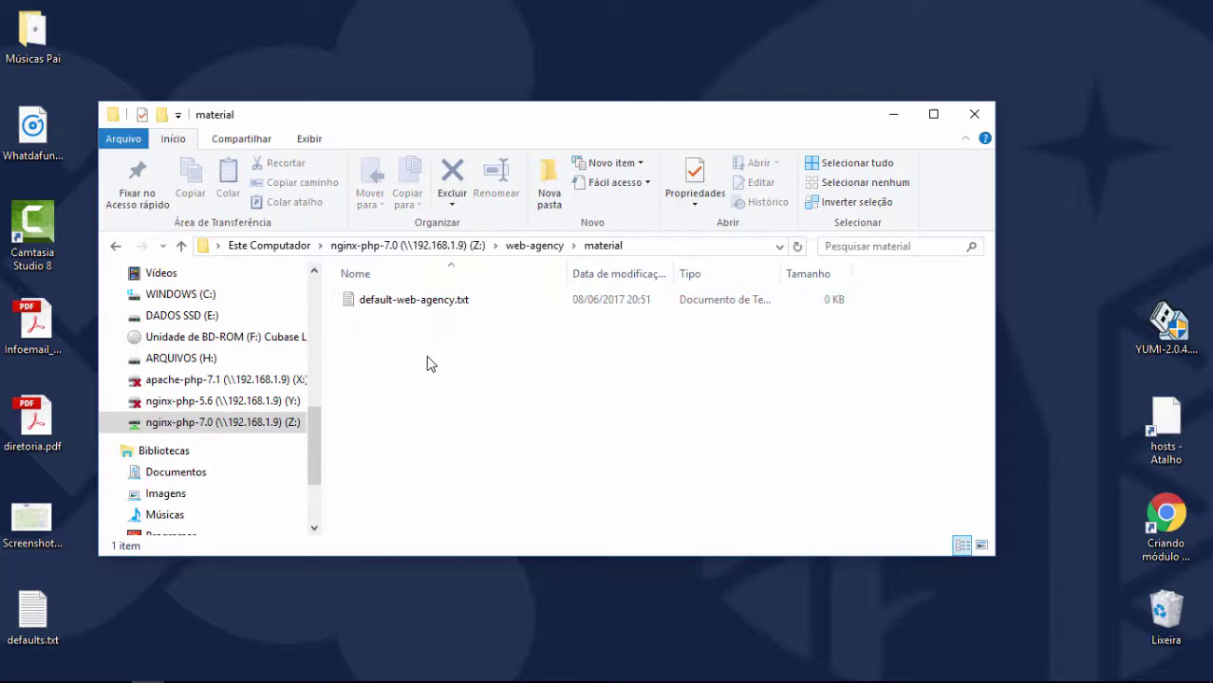
# Open default-web-agency.txt from the material folder in Notepad and minimize the folder window
pyautogui.click(423, 303)
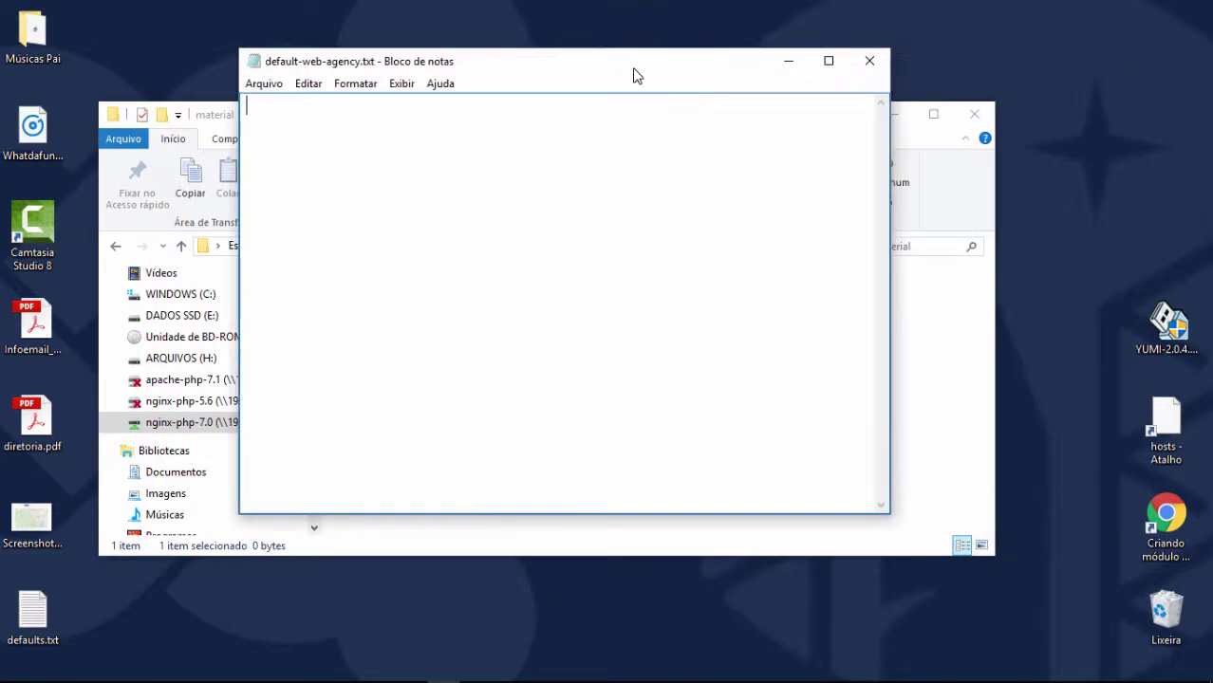
pyautogui.click(827, 61)
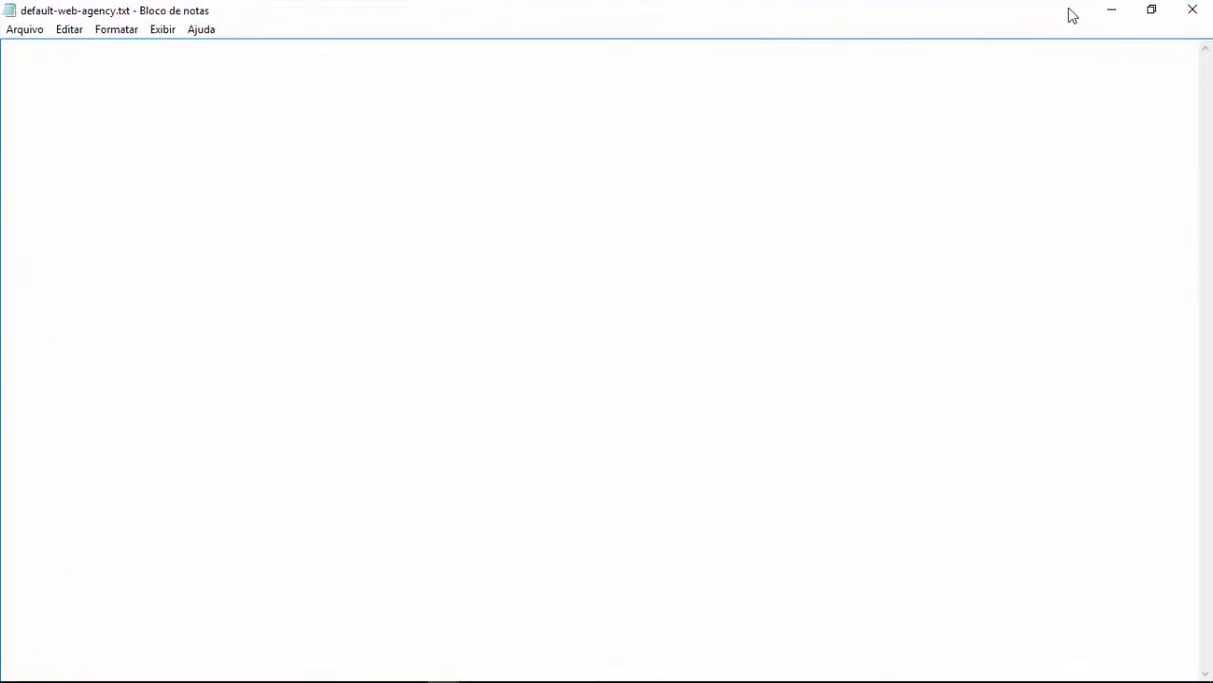
pyautogui.click(1151, 9)
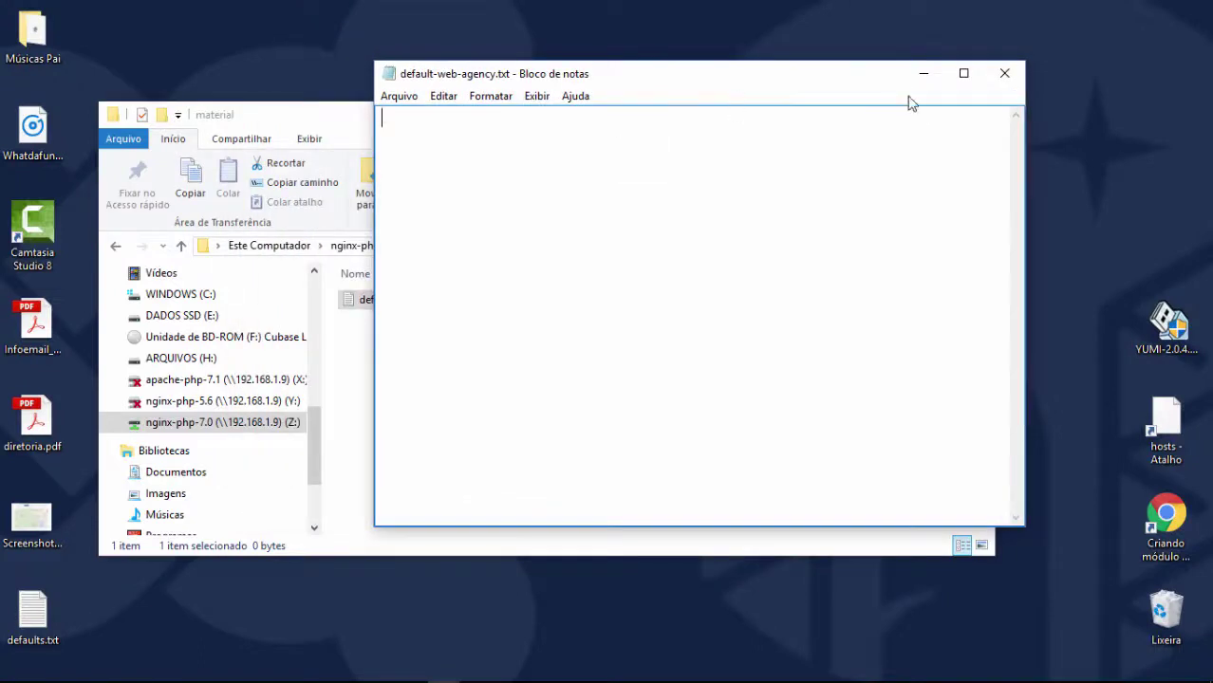
pyautogui.click(316, 131)
pyautogui.click(894, 115)
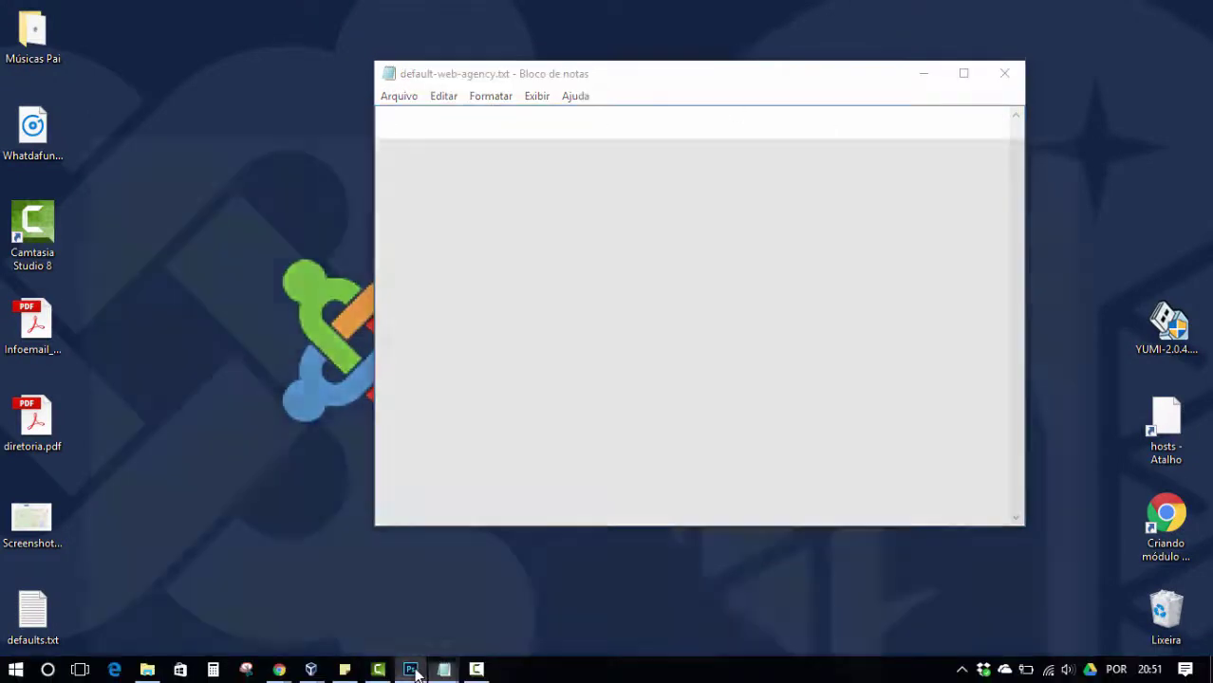
# Switch to Photoshop with Notepad in front, and move the Notepad window aside to uncover the home page design
pyautogui.click(411, 670)
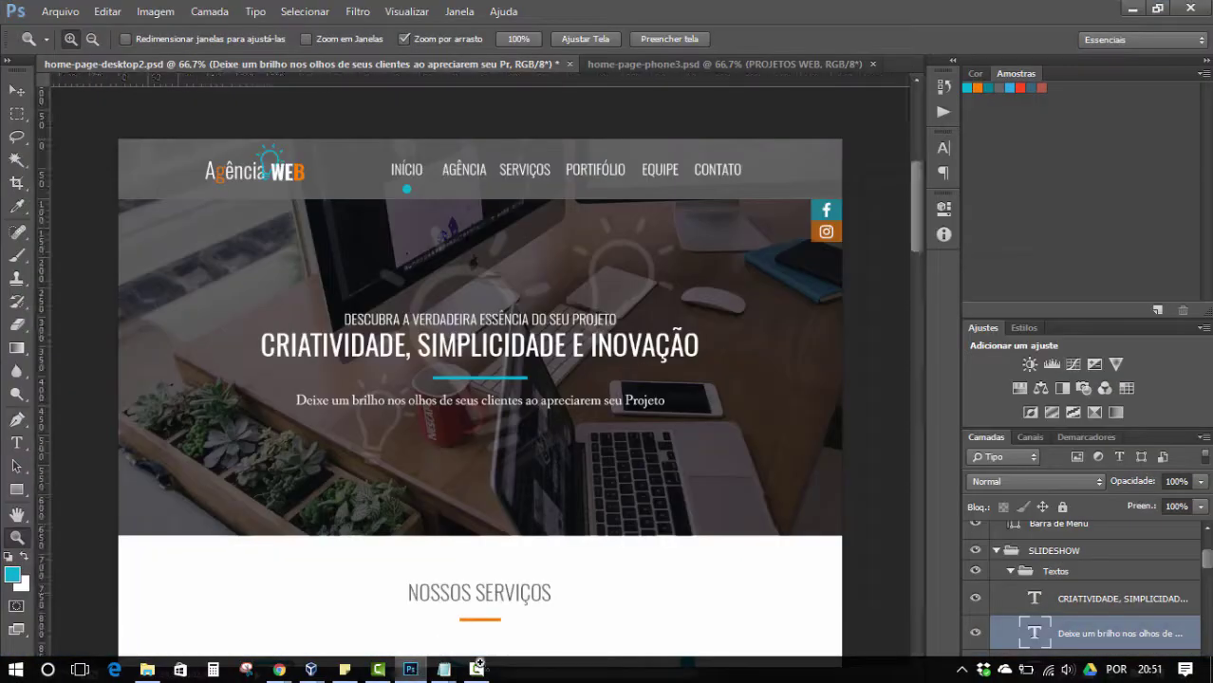
pyautogui.moveTo(445, 666)
pyautogui.click(592, 658)
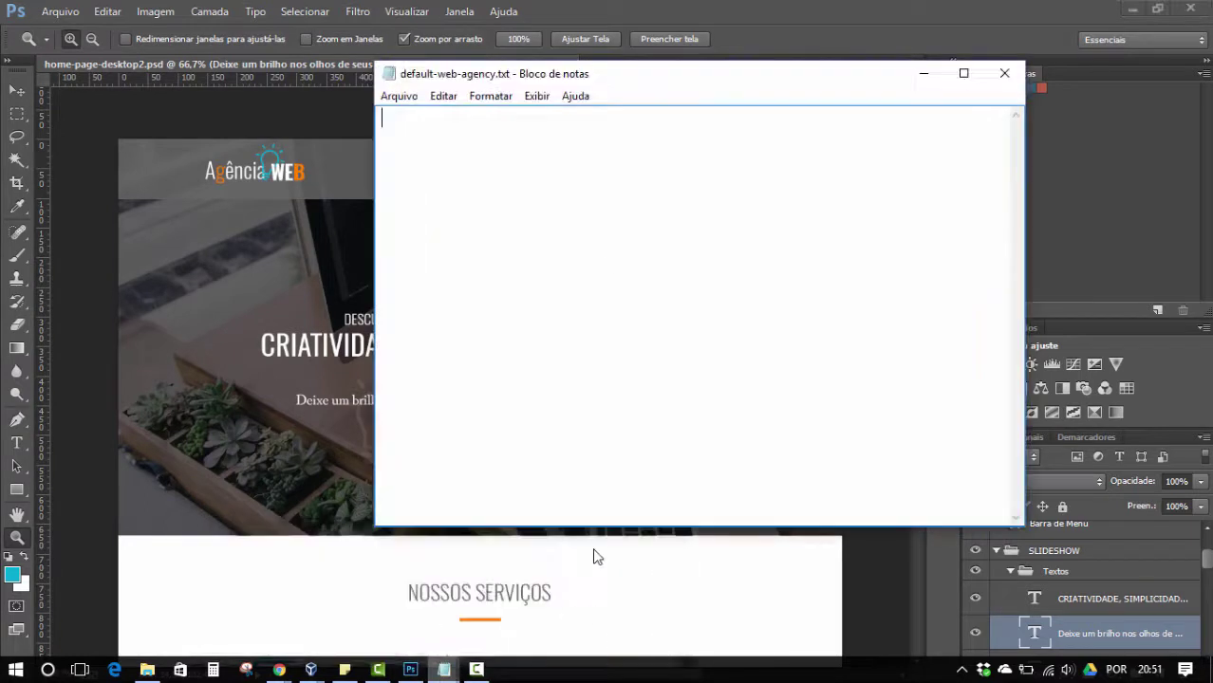
pyautogui.click(743, 82)
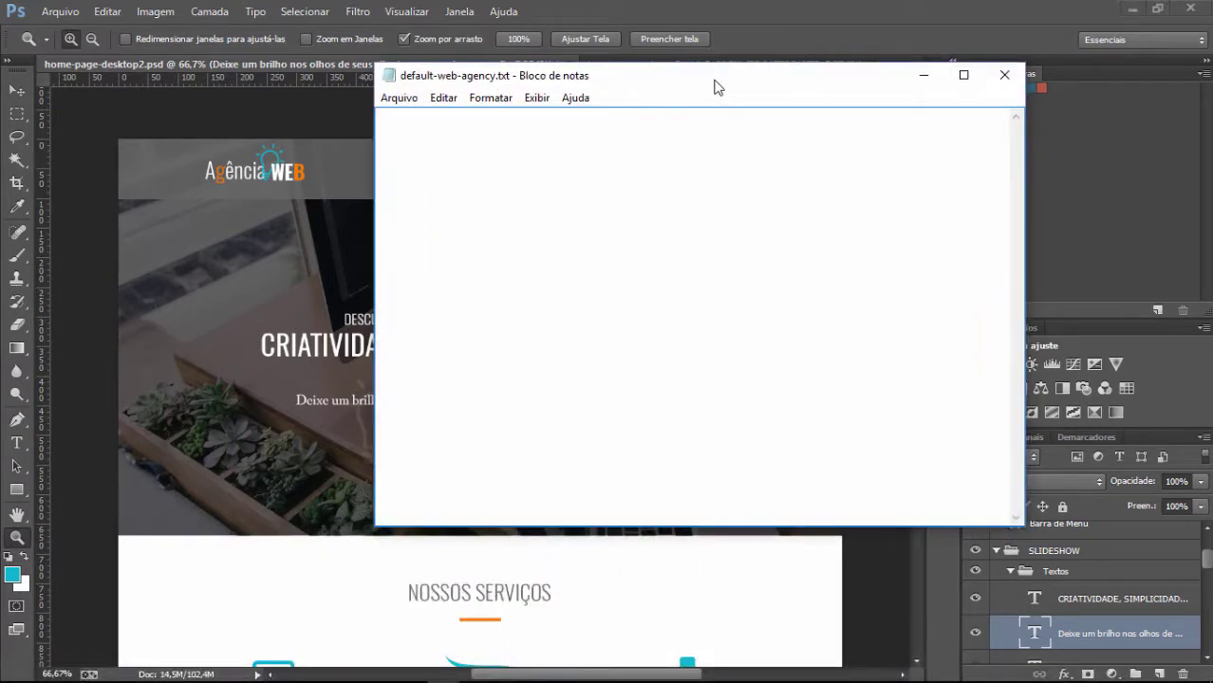
pyautogui.moveTo(716, 87); pyautogui.dragTo(811, 162)
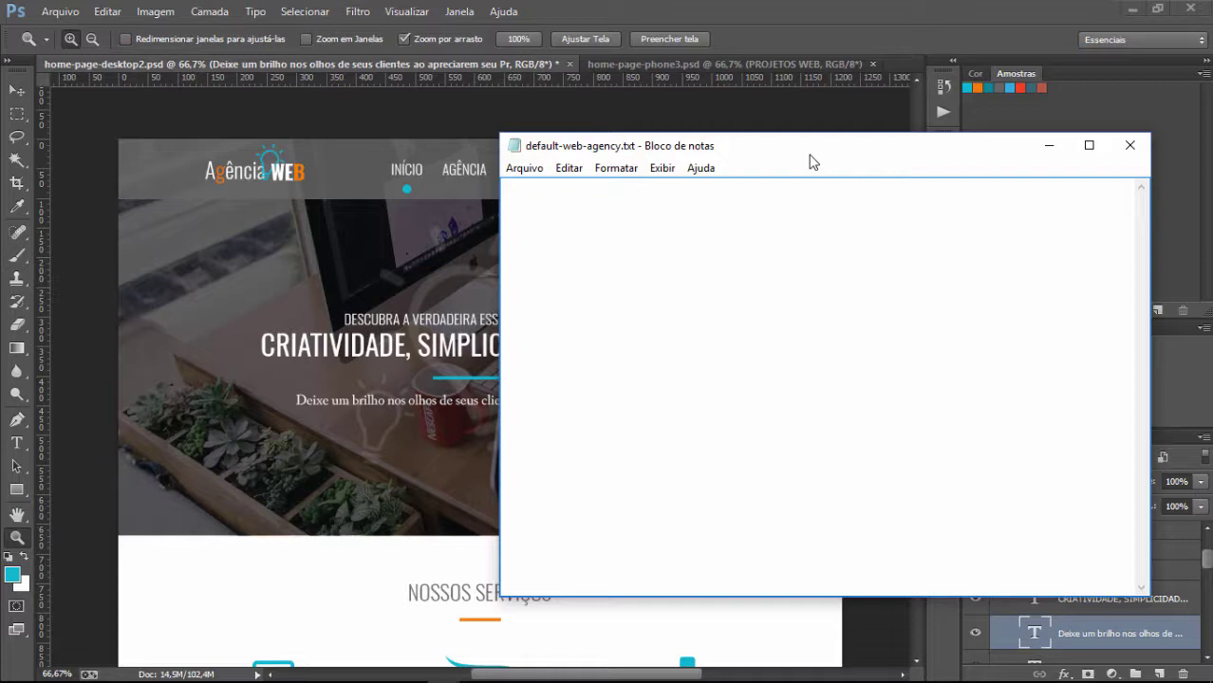
pyautogui.moveTo(809, 162); pyautogui.dragTo(1025, 232)
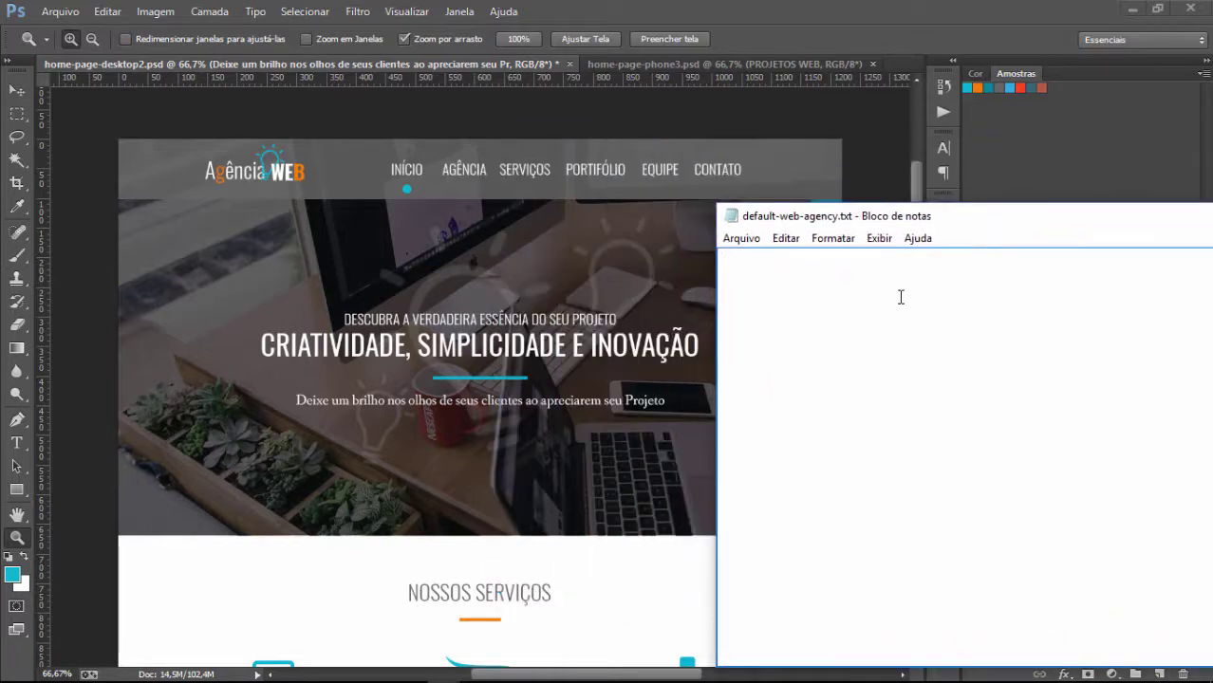
# Write the heading "Colors" in default-web-agency.txt and minimize Notepad
pyautogui.write('Colors')
pyautogui.click(872, 7)
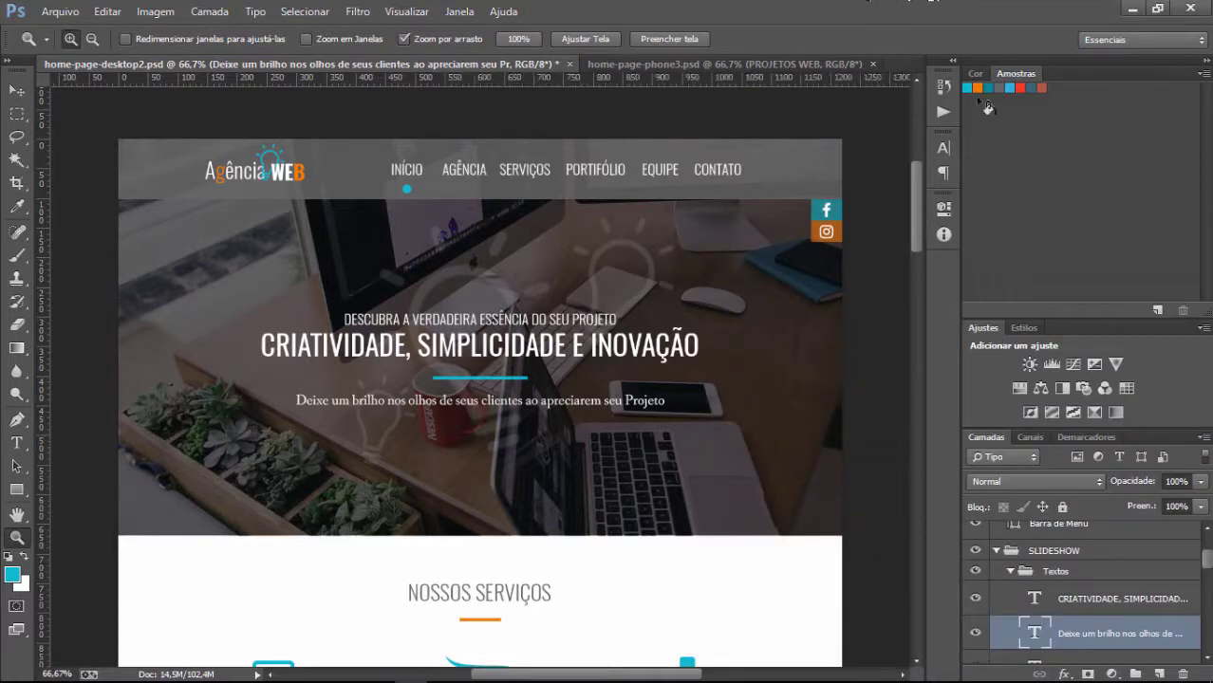
# Load the orange swatch in the foreground Color Picker and record its code as "primary-color: #ff7f00" under Colors in Notepad, then minimize Notepad
pyautogui.click(12, 574)
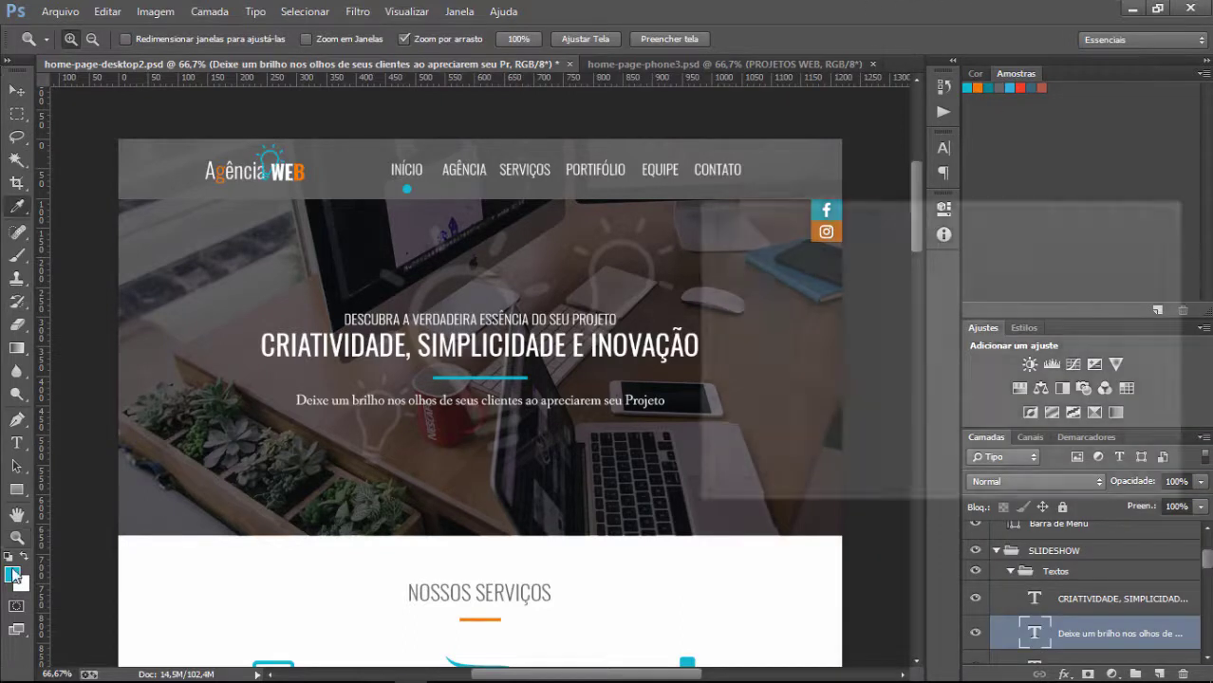
pyautogui.click(979, 87)
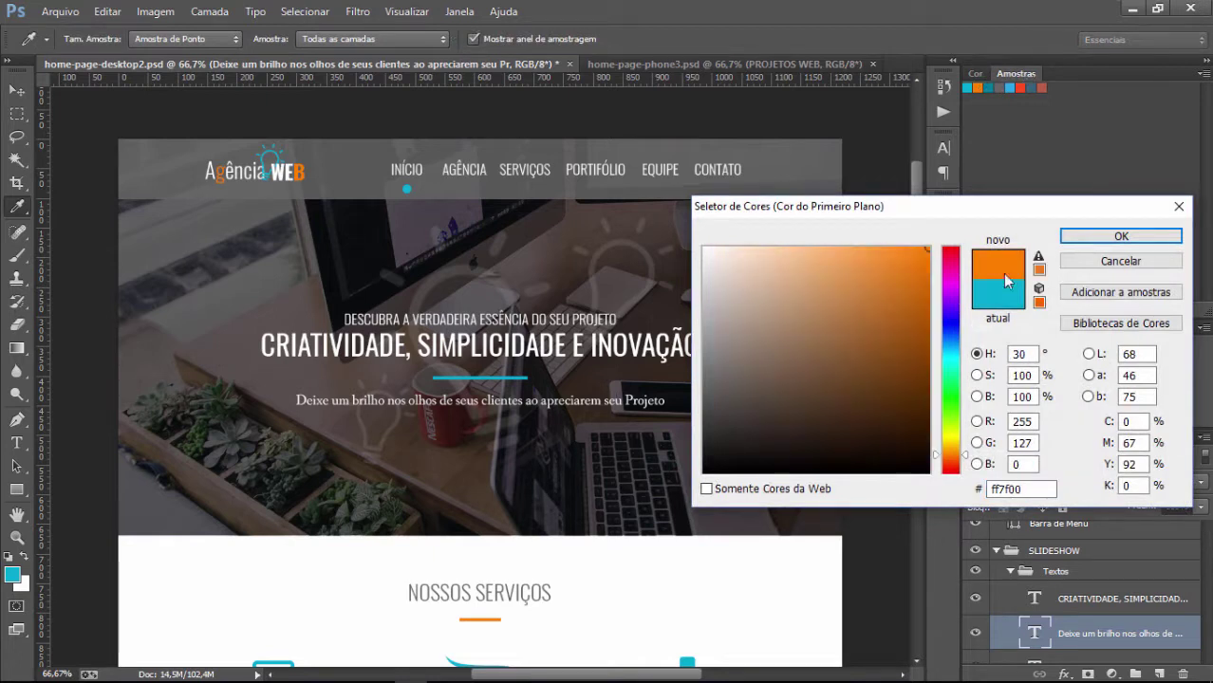
pyautogui.doubleClick(1004, 489)
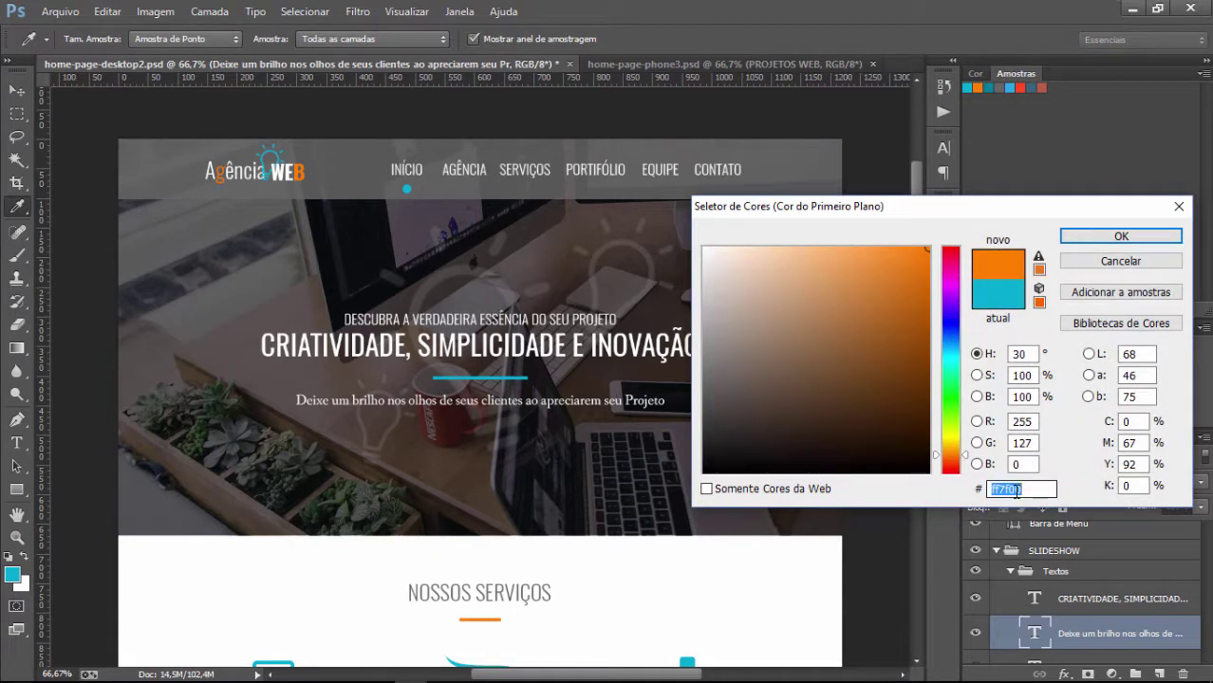
pyautogui.hotkey('alt', 'Tab')
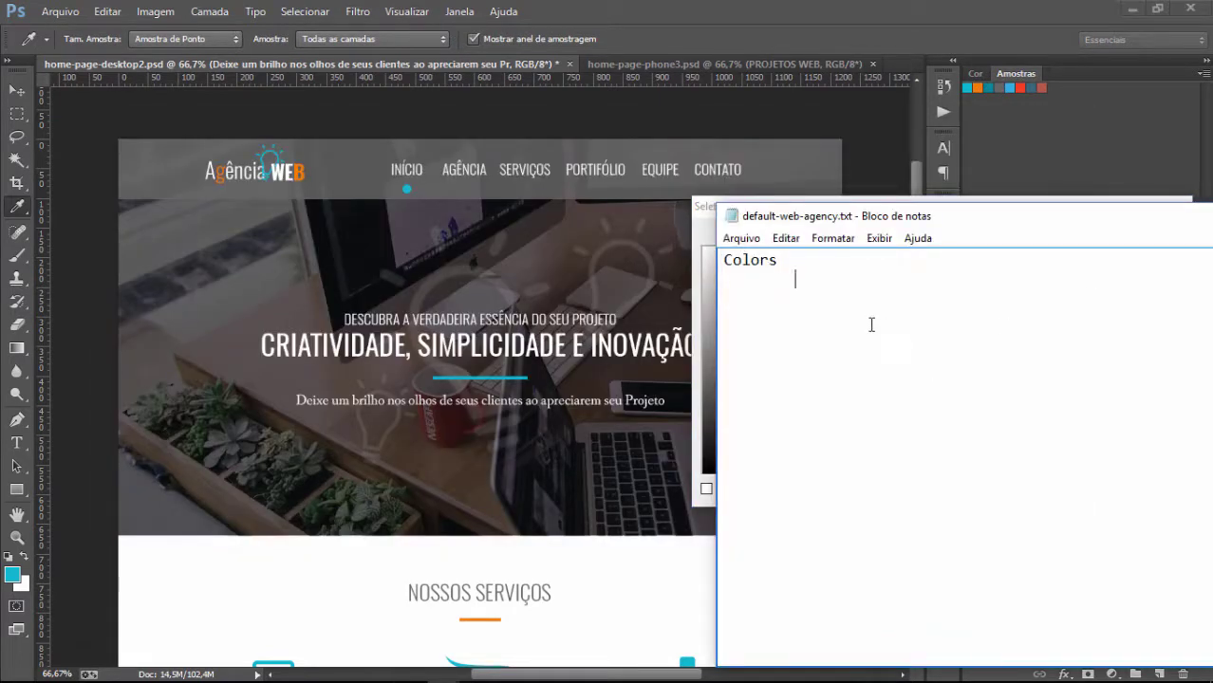
pyautogui.write('primary-color')
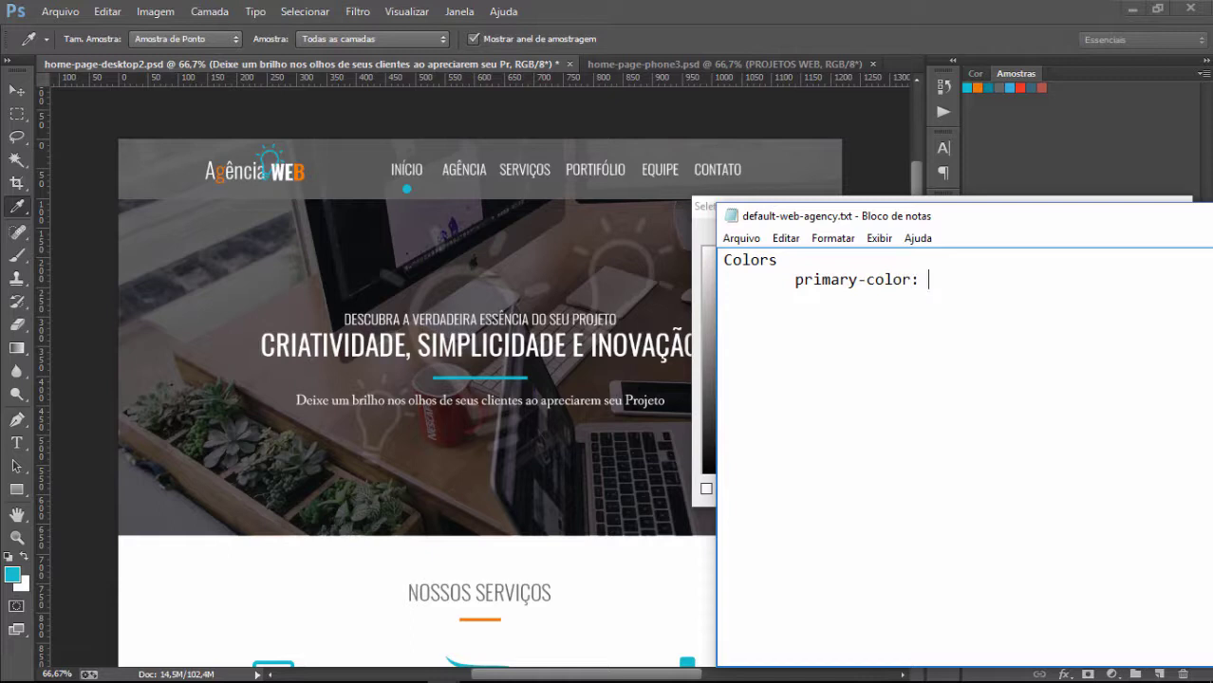
pyautogui.write(': #ff7f00')
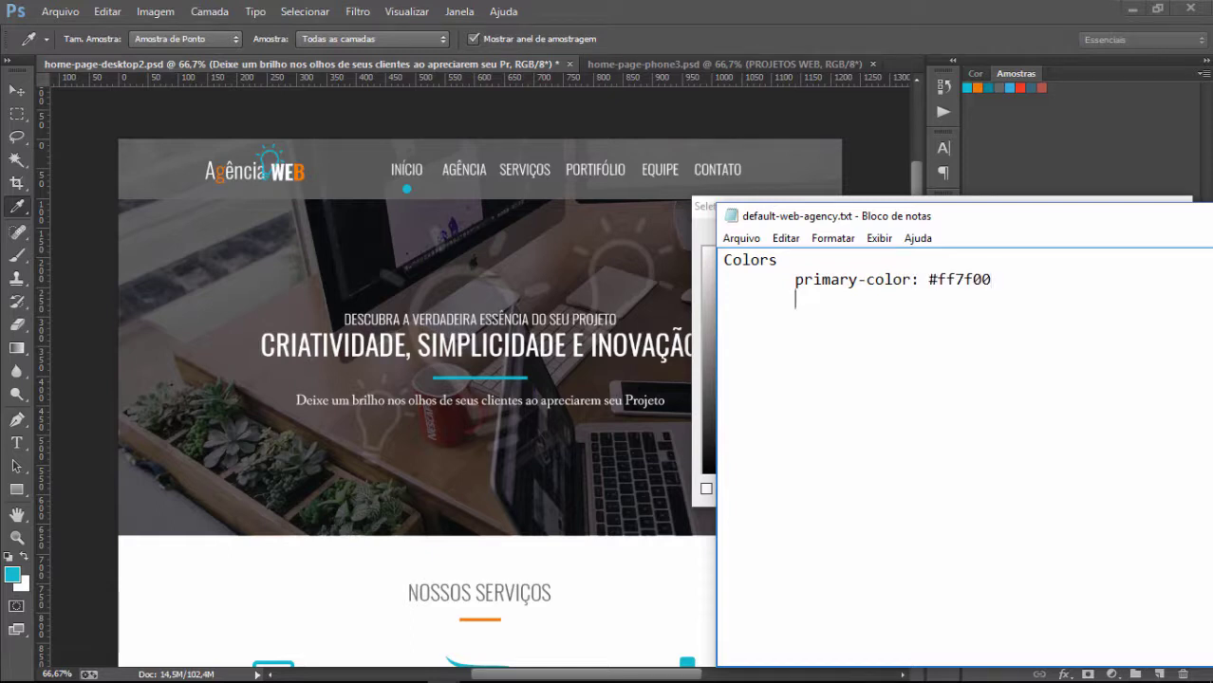
pyautogui.click(892, 12)
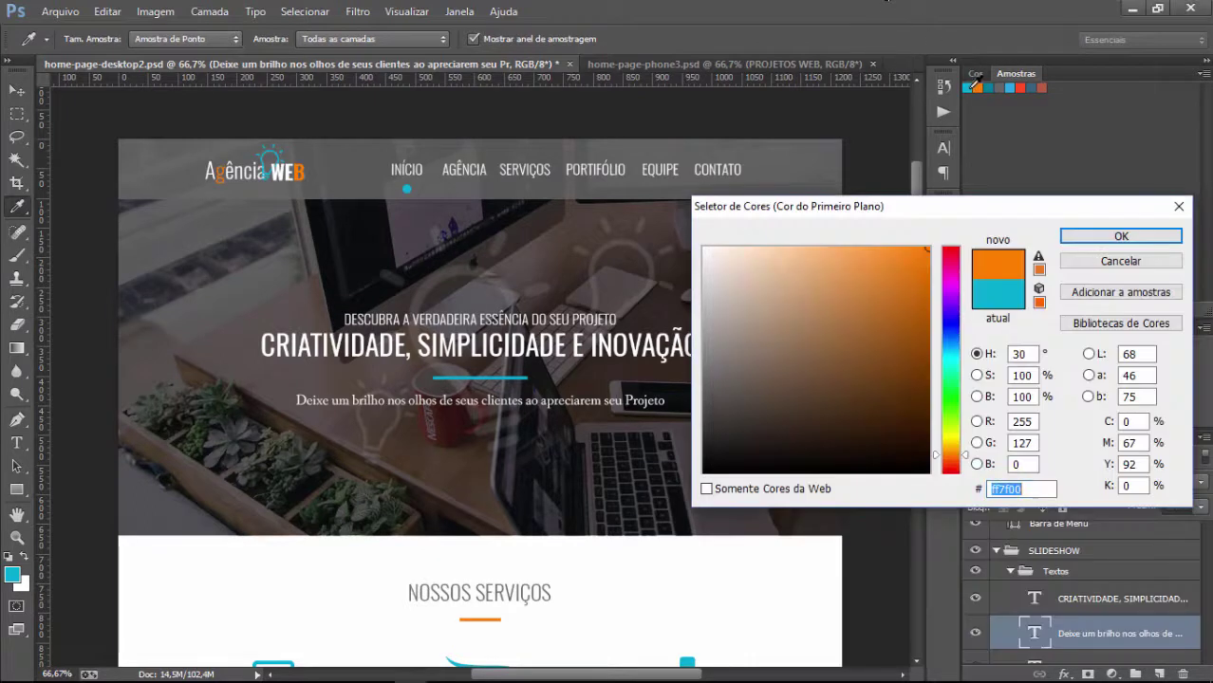
# Copy the cyan swatch's hex code and add the line "secondary-color: #04abd2" to default-web-agency.txt, minimizing Notepad when done
pyautogui.click(970, 86)
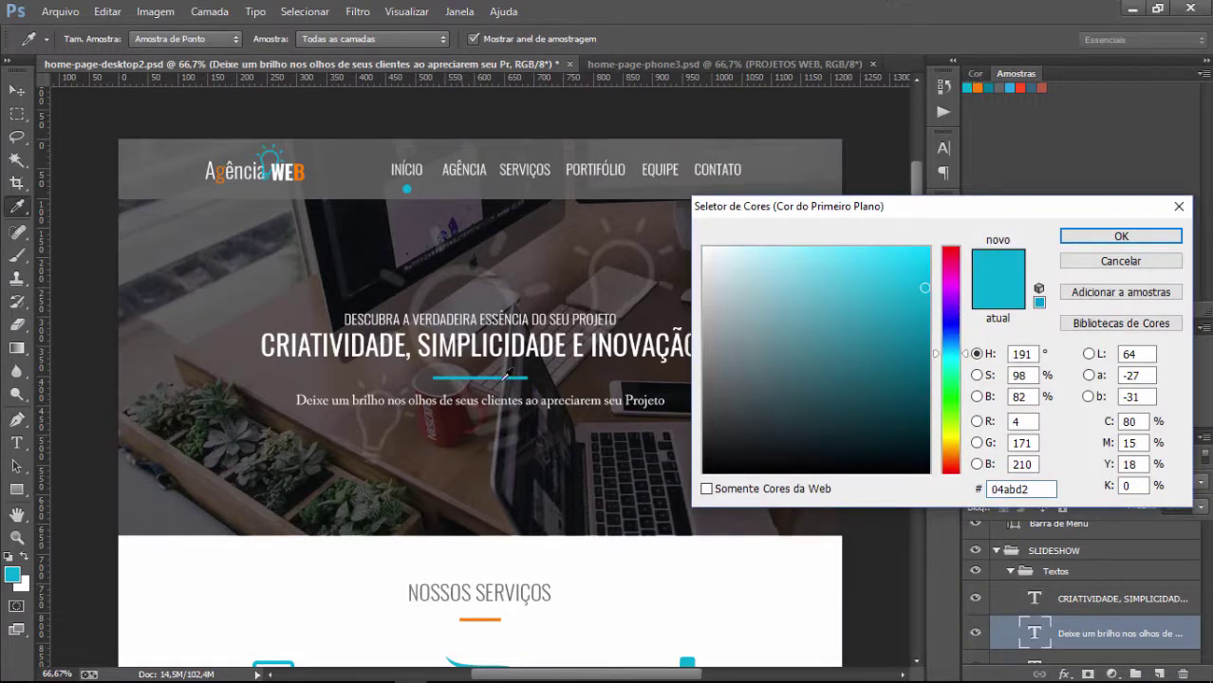
pyautogui.doubleClick(1004, 488)
pyautogui.hotkey('ctrl', 'c')
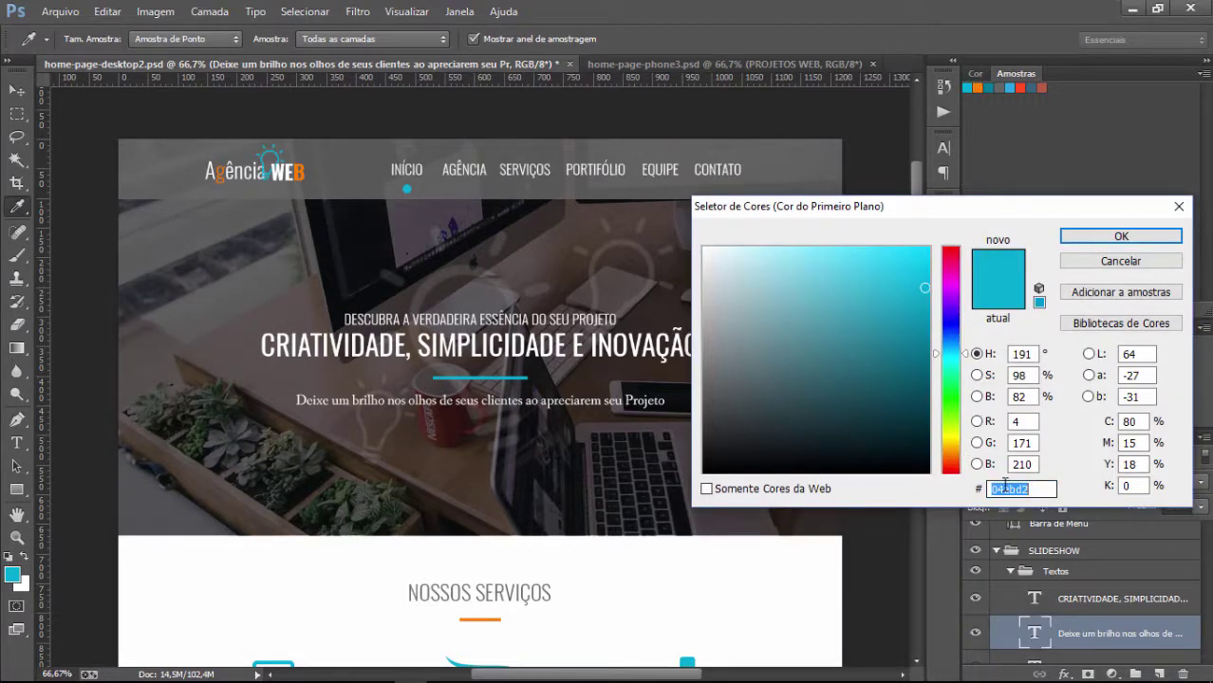
pyautogui.hotkey('alt', 'Tab')
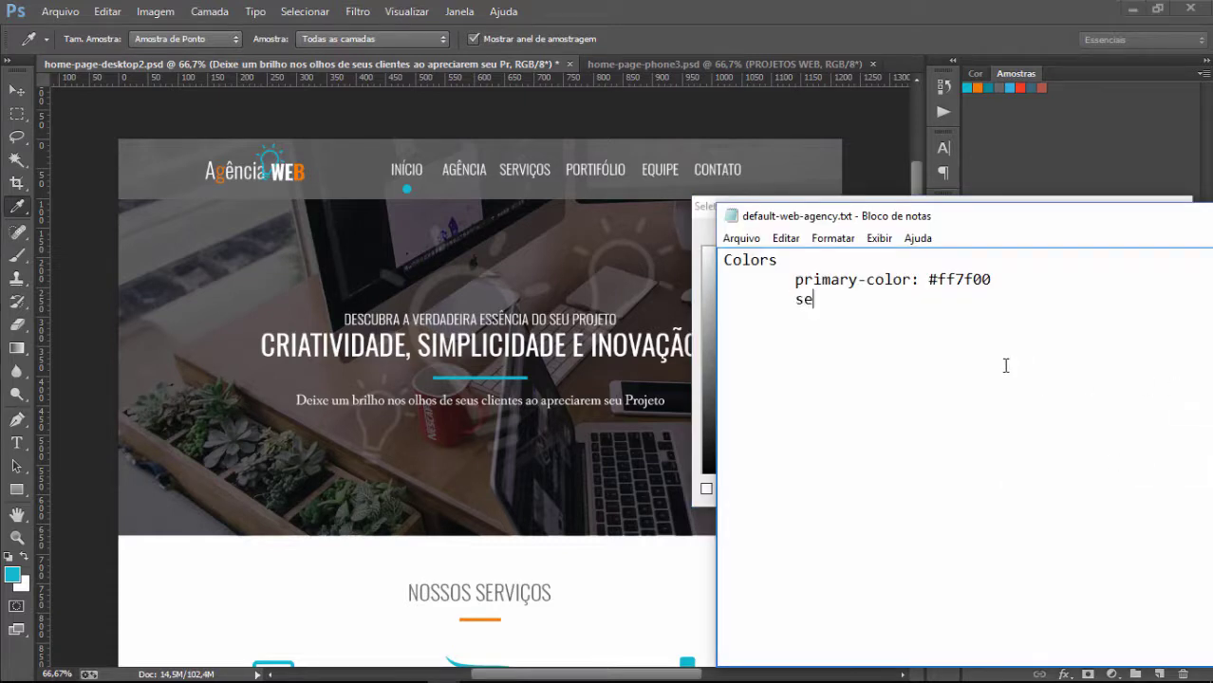
pyautogui.write('condary-color')
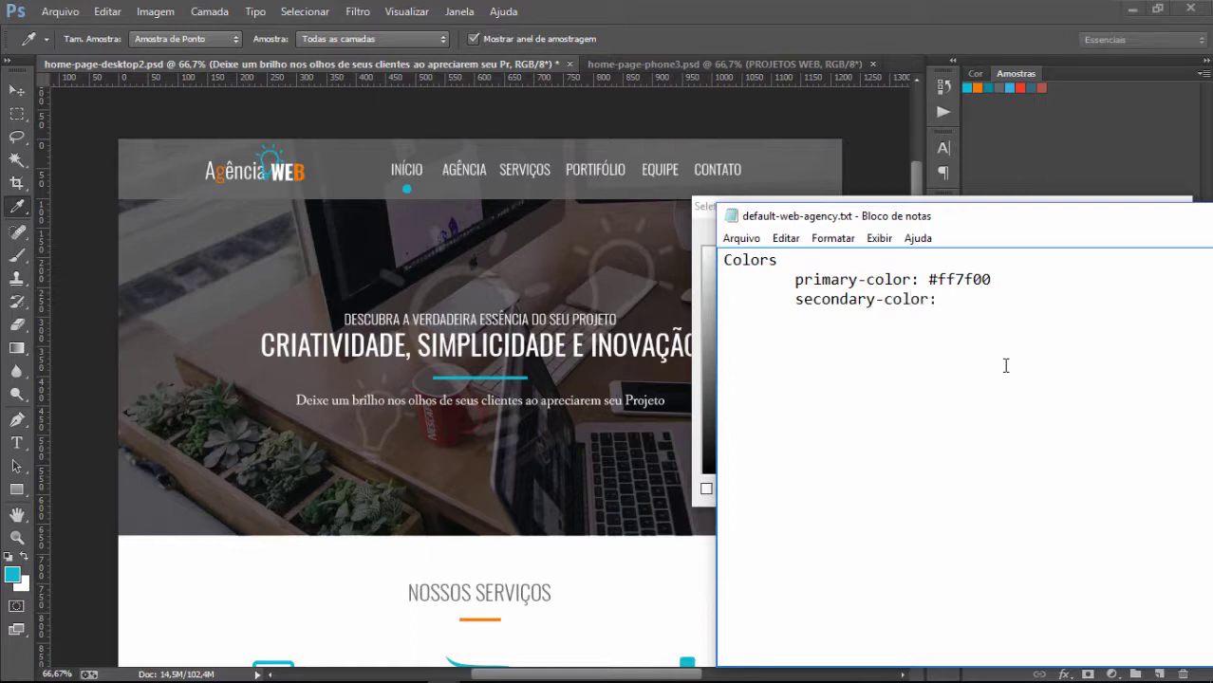
pyautogui.write(': #')
pyautogui.hotkey('ctrl', 'v')
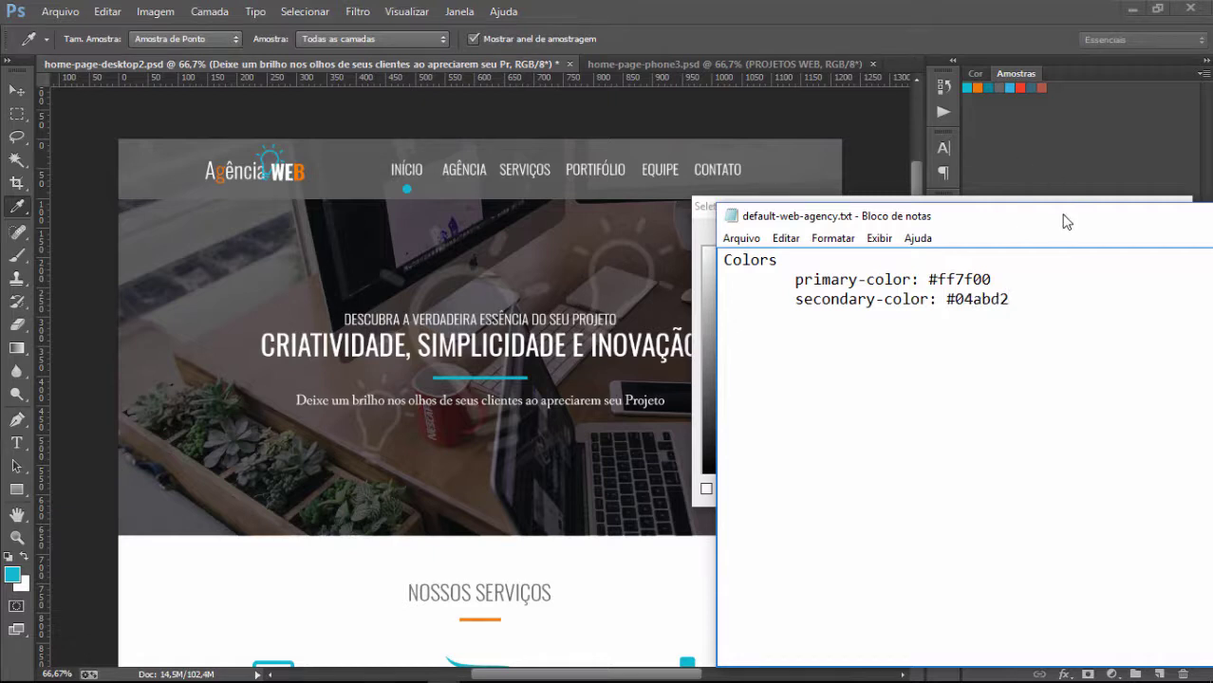
pyautogui.moveTo(1067, 221)
pyautogui.mouseDown()
pyautogui.moveTo(1018, 222)
pyautogui.moveTo(1051, 222)
pyautogui.mouseUp()
pyautogui.click(800, 8)
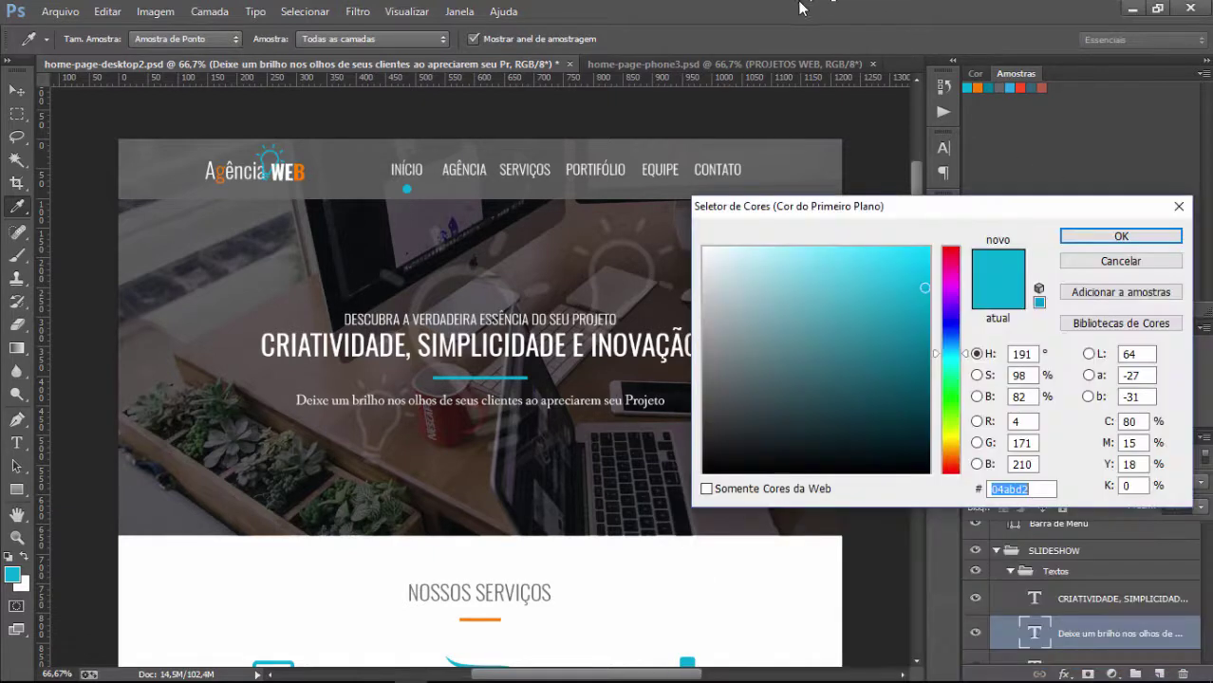
# Look over the page sections with the Color Picker closed, reopen it for the foreground color and select the hex code of gray 666666
pyautogui.click(924, 289)
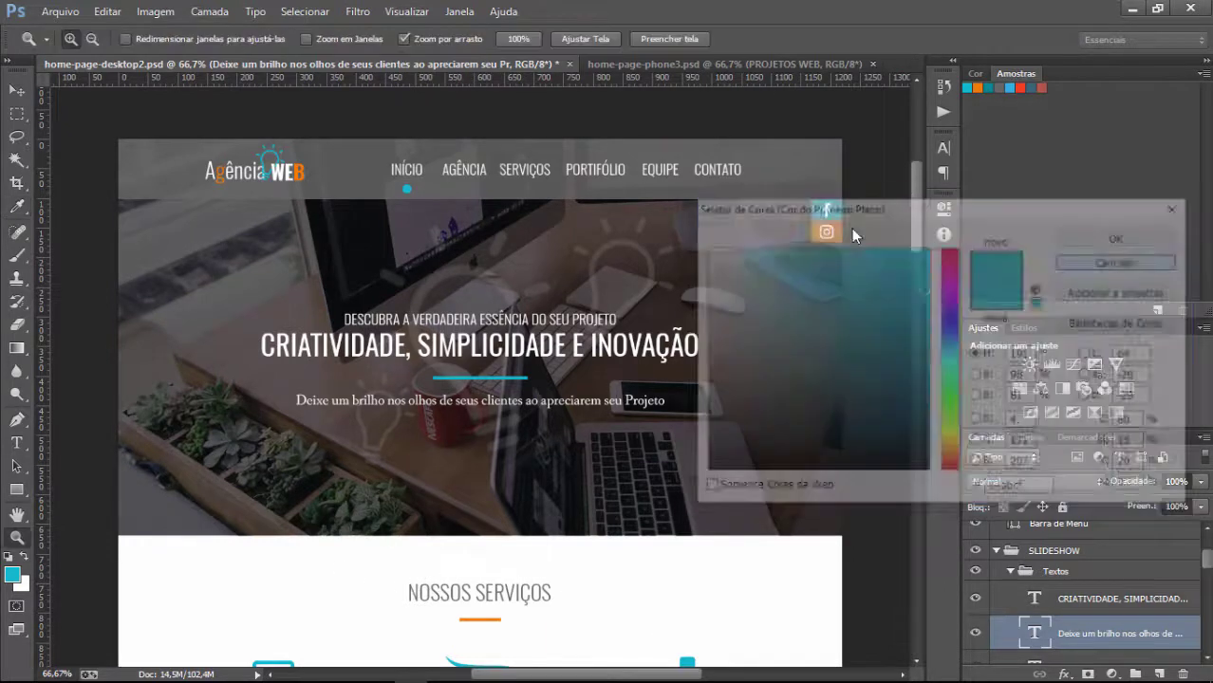
pyautogui.scroll(-3, 924, 204)
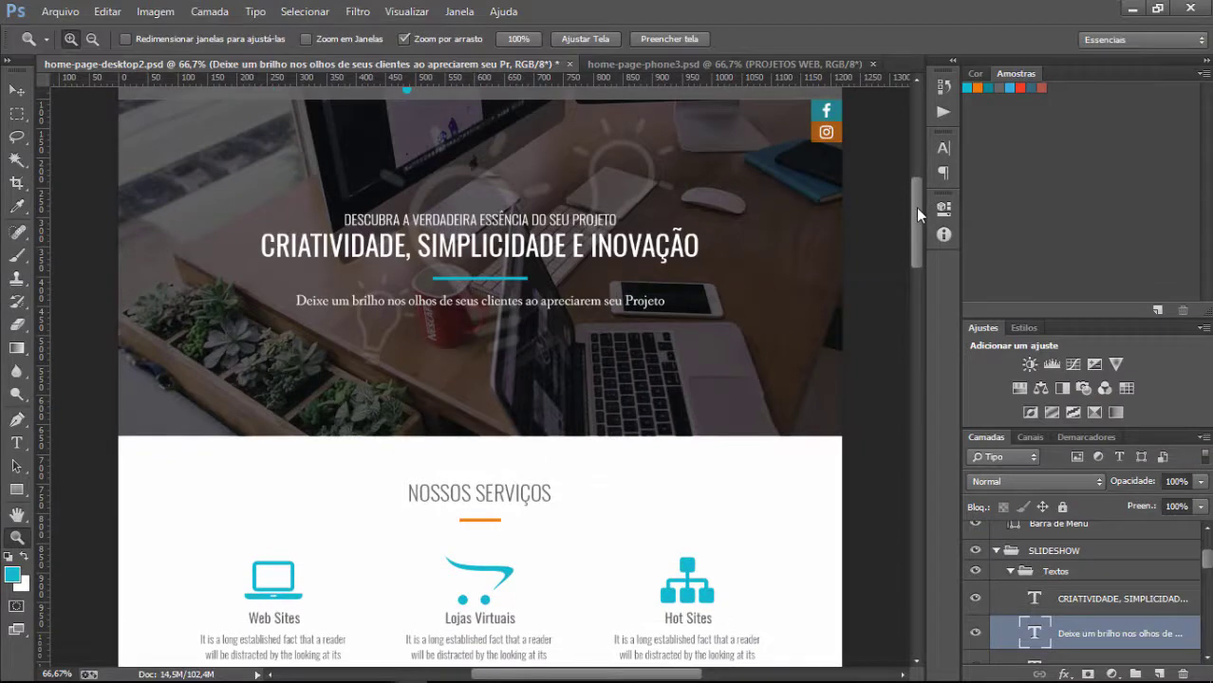
pyautogui.moveTo(917, 215); pyautogui.dragTo(909, 254)
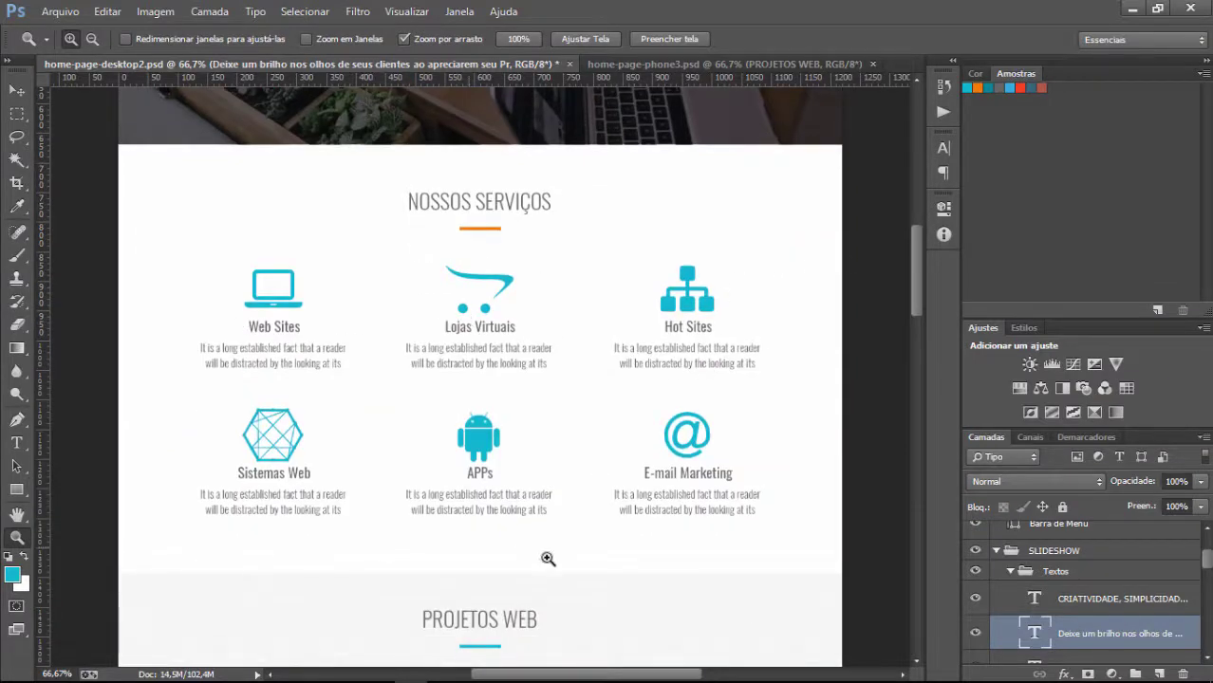
pyautogui.scroll(-4, 548, 559)
pyautogui.scroll(11, 766, 211)
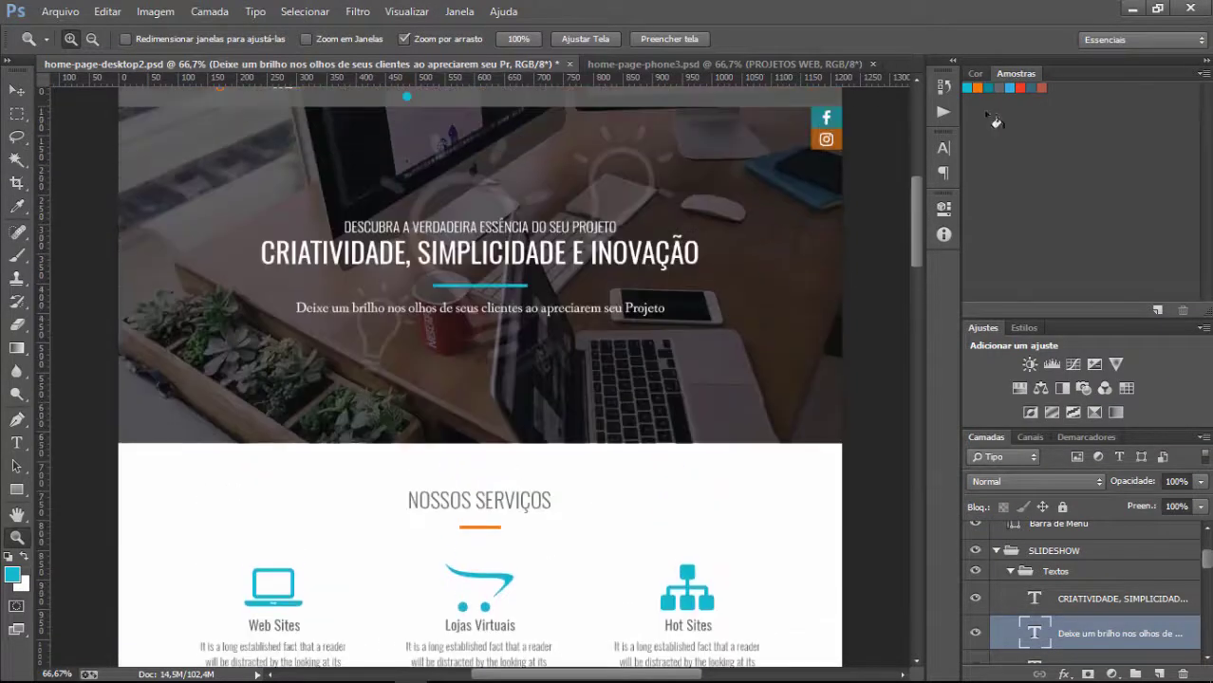
pyautogui.click(11, 575)
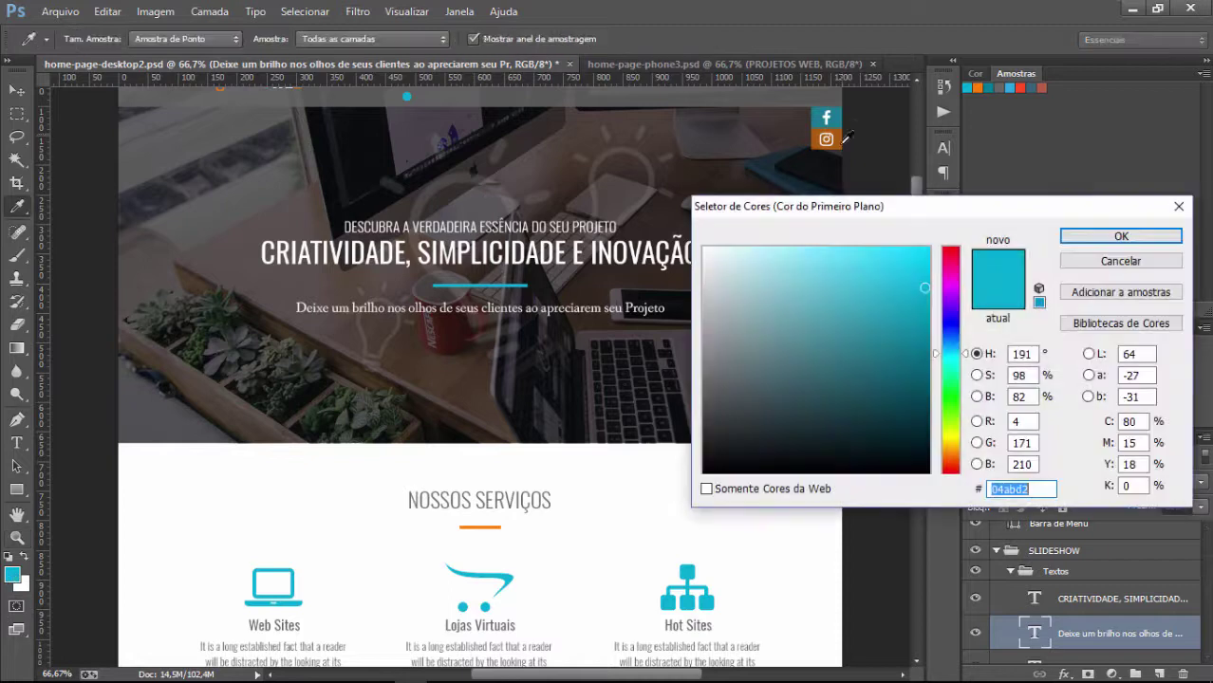
pyautogui.write('666666')
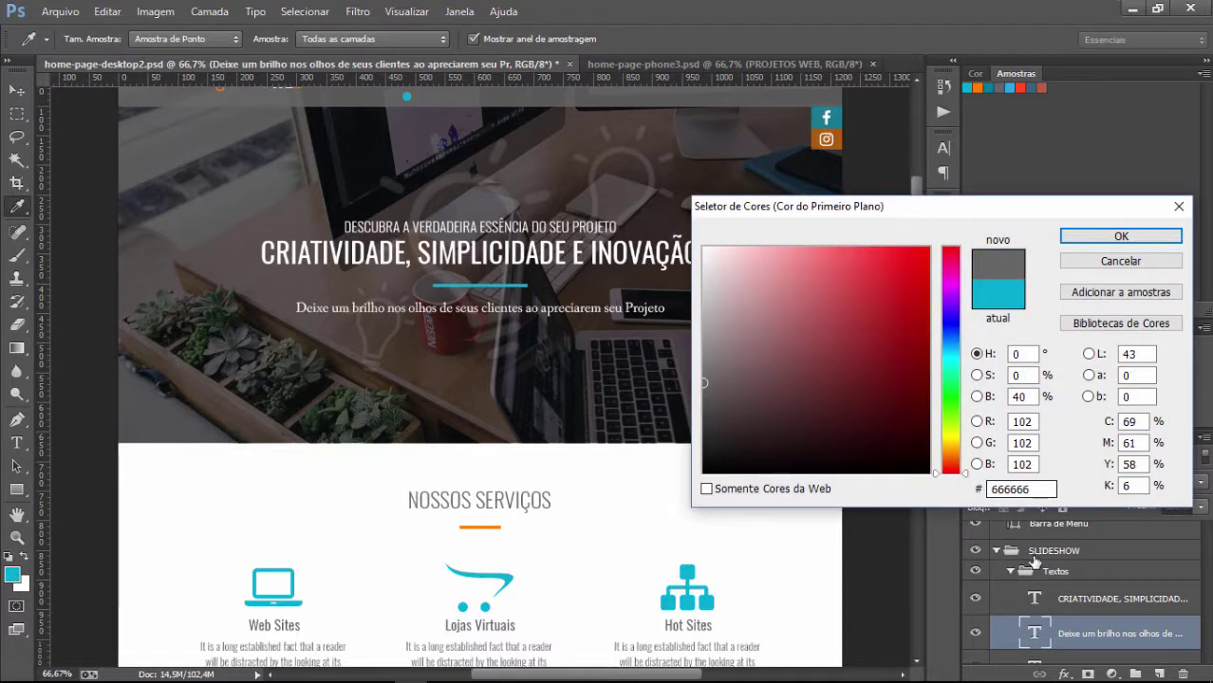
pyautogui.doubleClick(1006, 490)
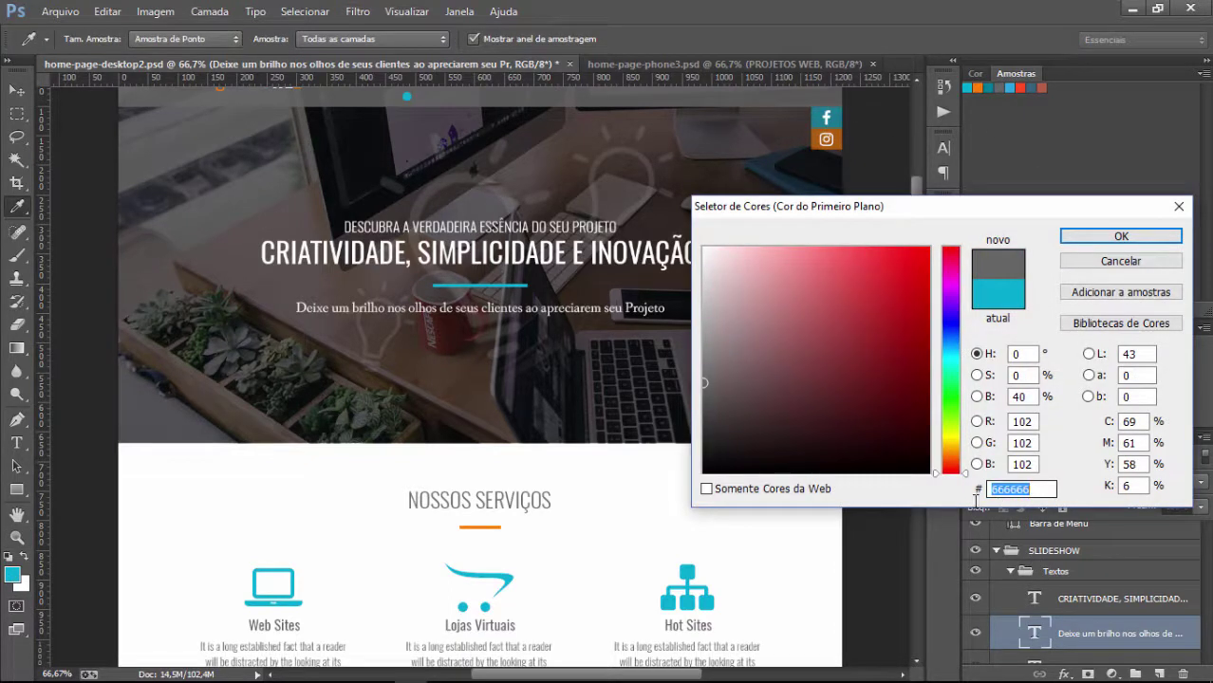
# Add the line "base-color: #666666" below secondary-color in default-web-agency.txt and minimize Notepad
pyautogui.moveTo(429, 676)
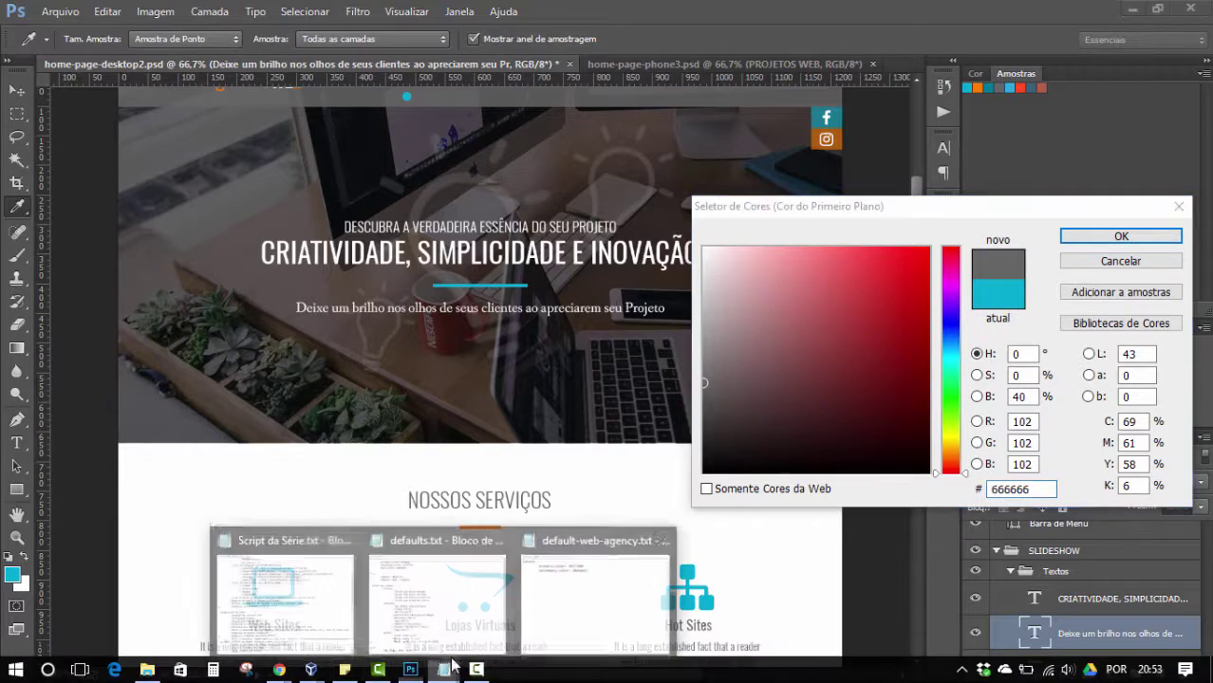
pyautogui.click(538, 585)
pyautogui.click(992, 302)
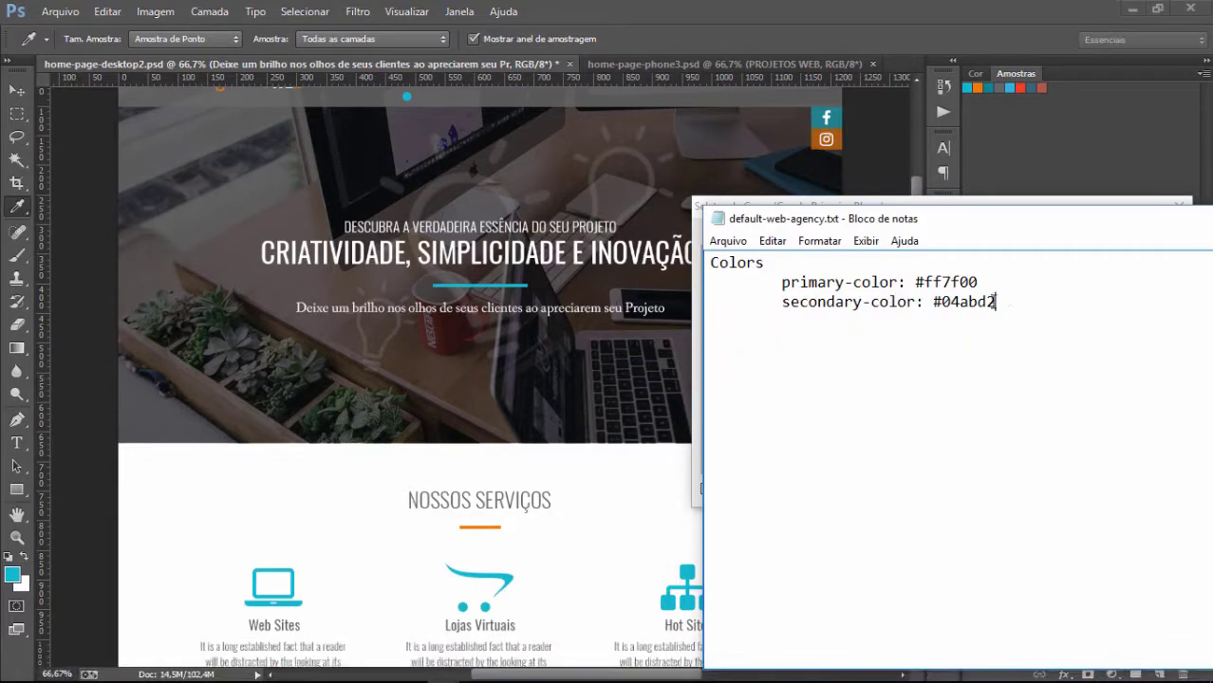
pyautogui.press('Return')
pyautogui.press('Tab')
pyautogui.write('base-color')
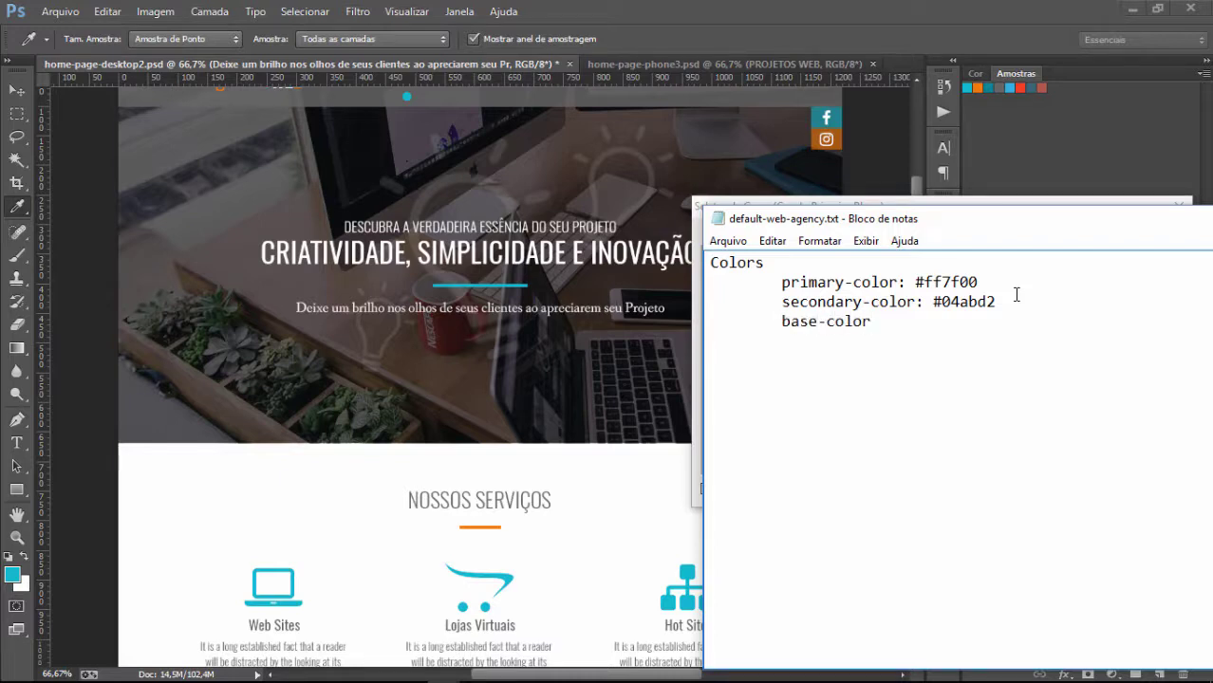
pyautogui.write(': #666666')
pyautogui.press('Return')
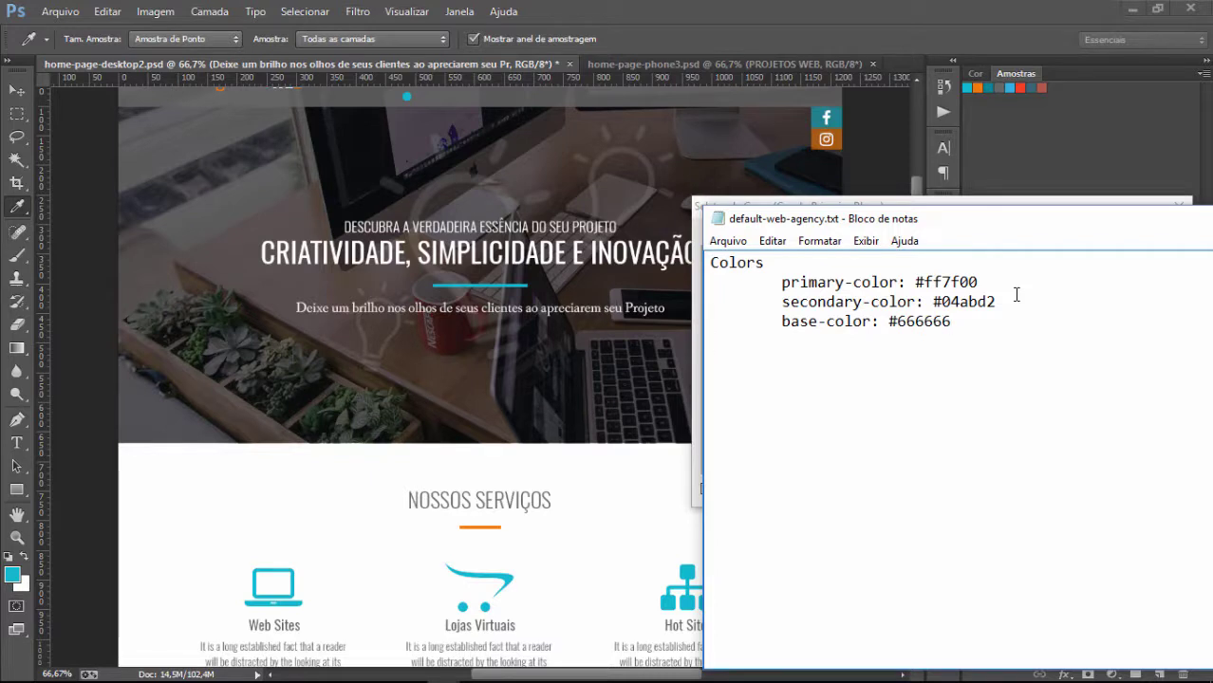
pyautogui.click(785, 7)
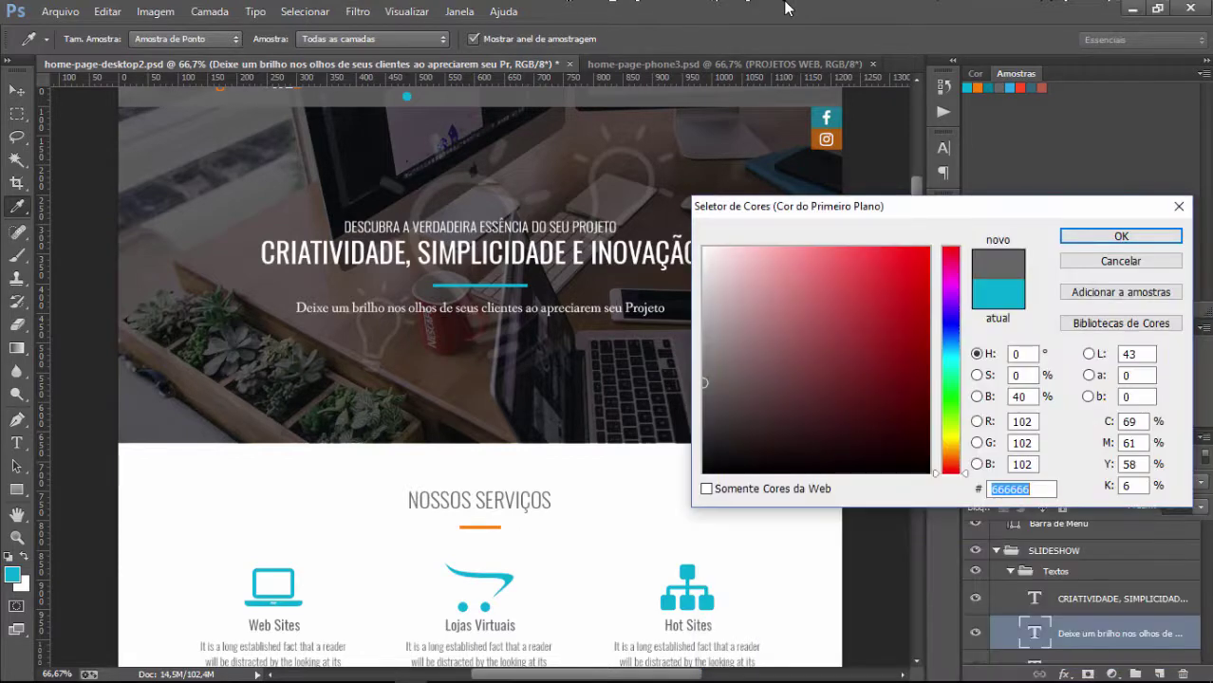
# Cancel the Color Picker and check the font of the "CRIATIVIDADE, SIMPLICIDADE E INOVAÇÃO" headline with the Type tool
pyautogui.click(1120, 260)
pyautogui.press('z')
pyautogui.scroll(3, 793, 263)
pyautogui.scroll(-2, 793, 262)
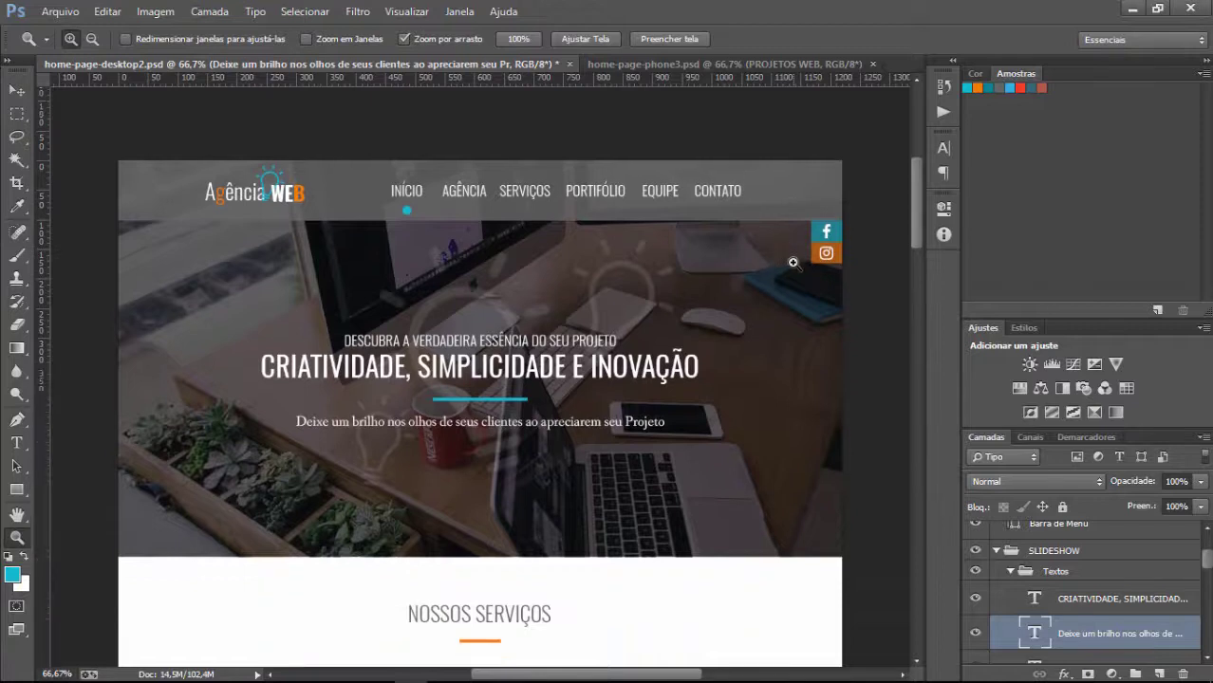
pyautogui.moveTo(15, 672)
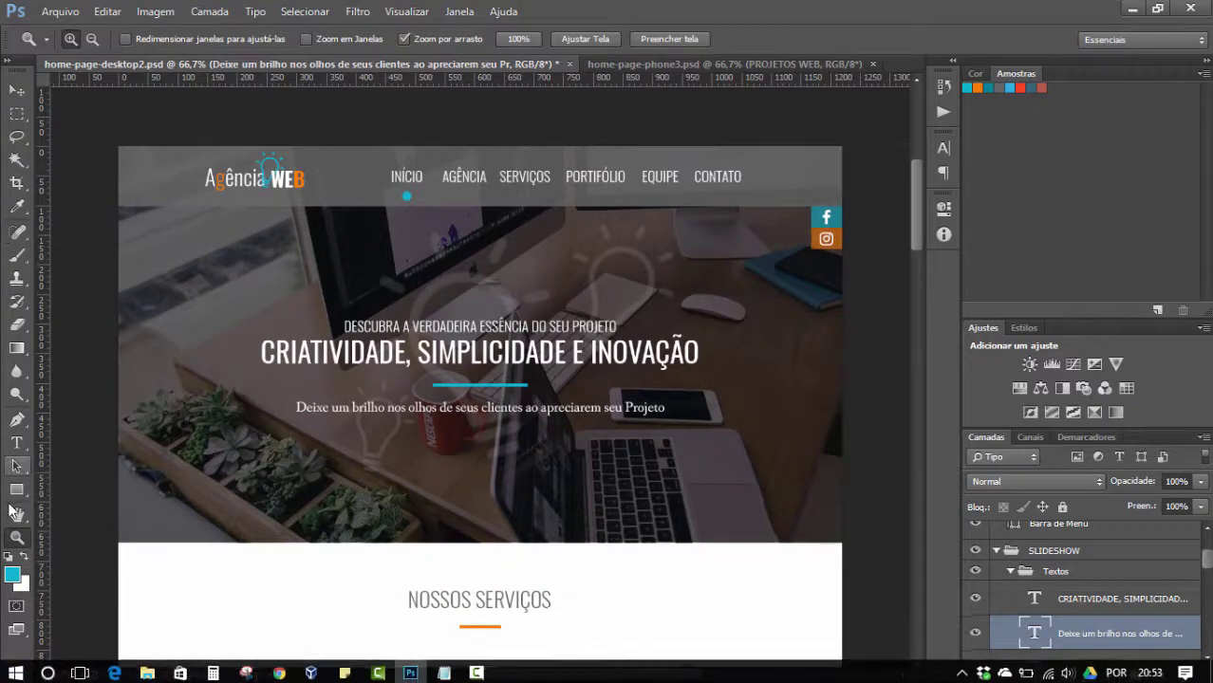
pyautogui.click(18, 446)
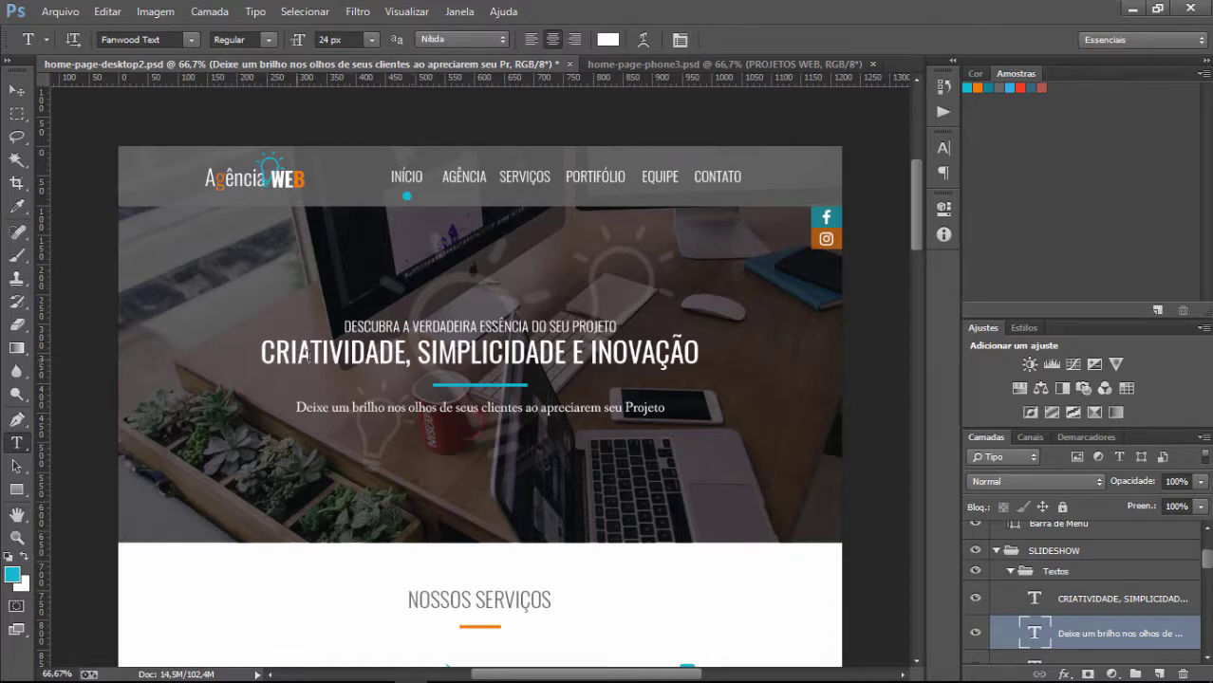
pyautogui.click(417, 352)
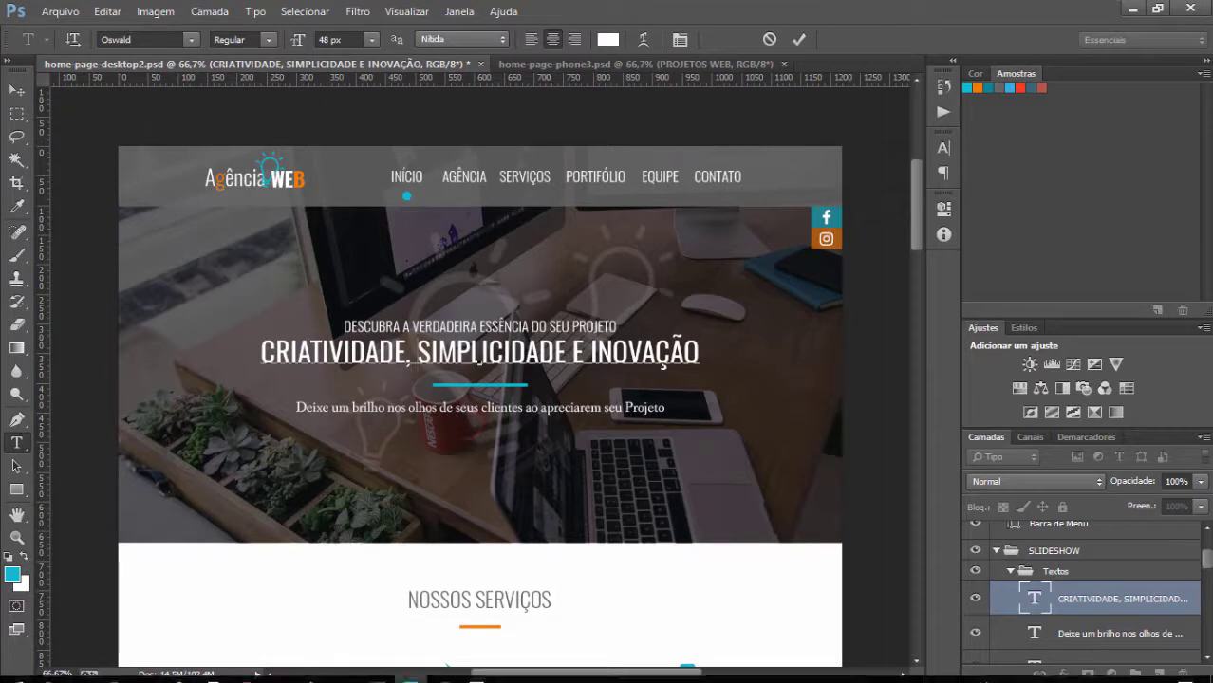
# Switch to default-web-agency.txt in Notepad and write the heading "Fonts" below the color list
pyautogui.moveTo(444, 669)
pyautogui.click(567, 610)
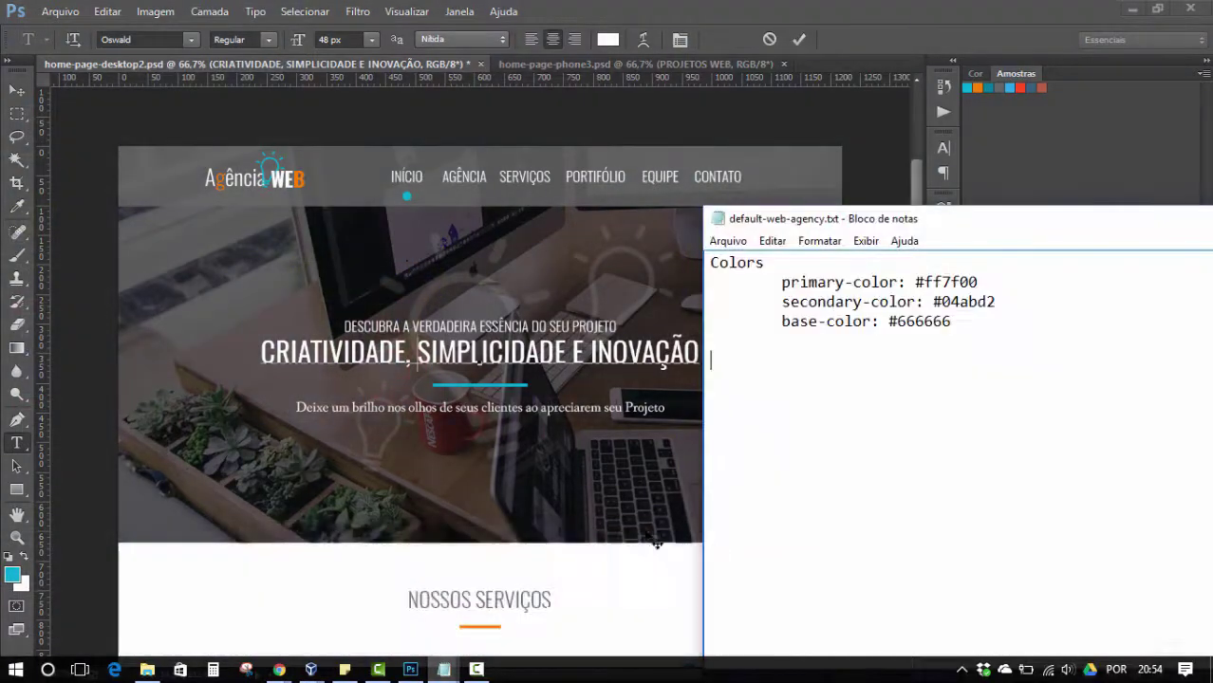
pyautogui.click(785, 372)
pyautogui.write('Fonts')
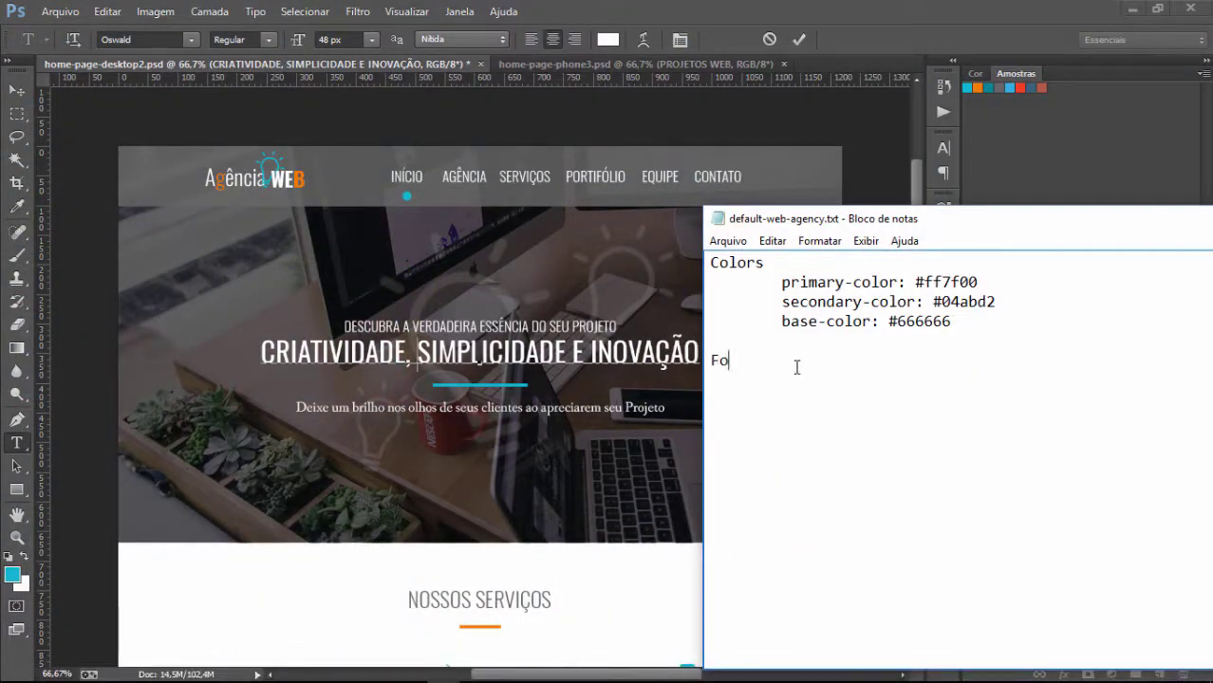
# List the headline's font as an indented entry "Oswald - Regular" under the Fonts heading
pyautogui.press('Return')
pyautogui.press('Tab')
pyautogui.write('Os')
pyautogui.press('BackSpace')
pyautogui.press('BackSpace')
pyautogui.write('Osva')
pyautogui.press('BackSpace')
pyautogui.press('BackSpace')
pyautogui.write('wald')
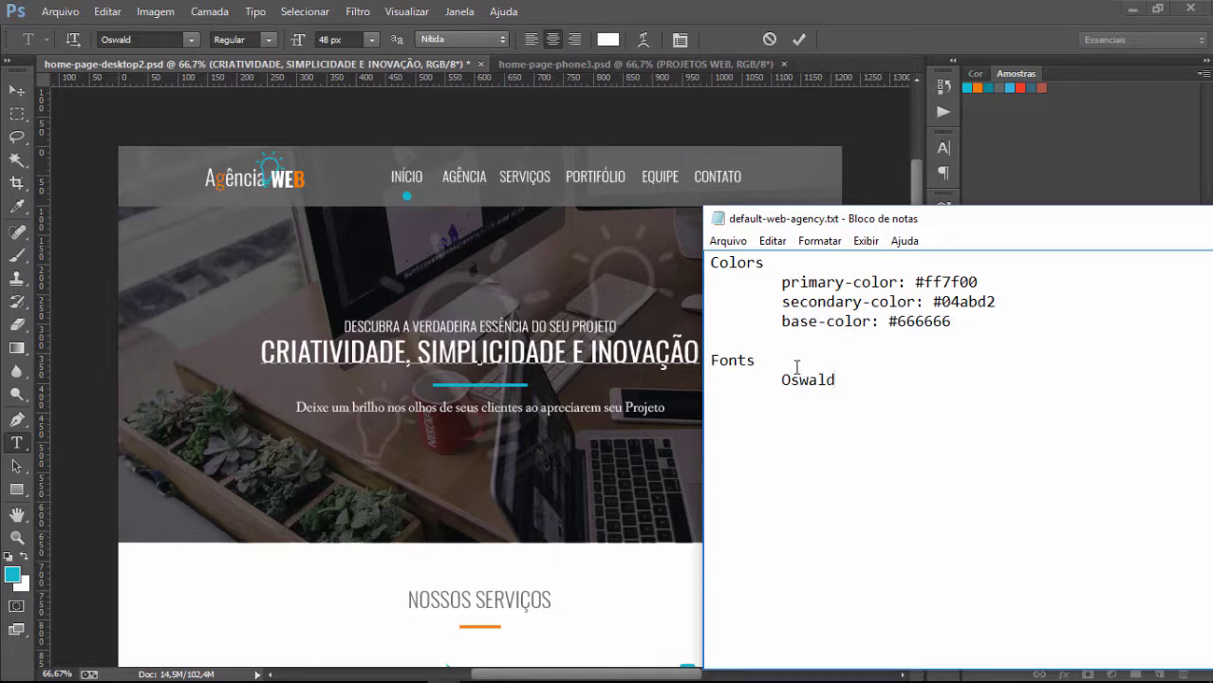
pyautogui.write(' - Regular')
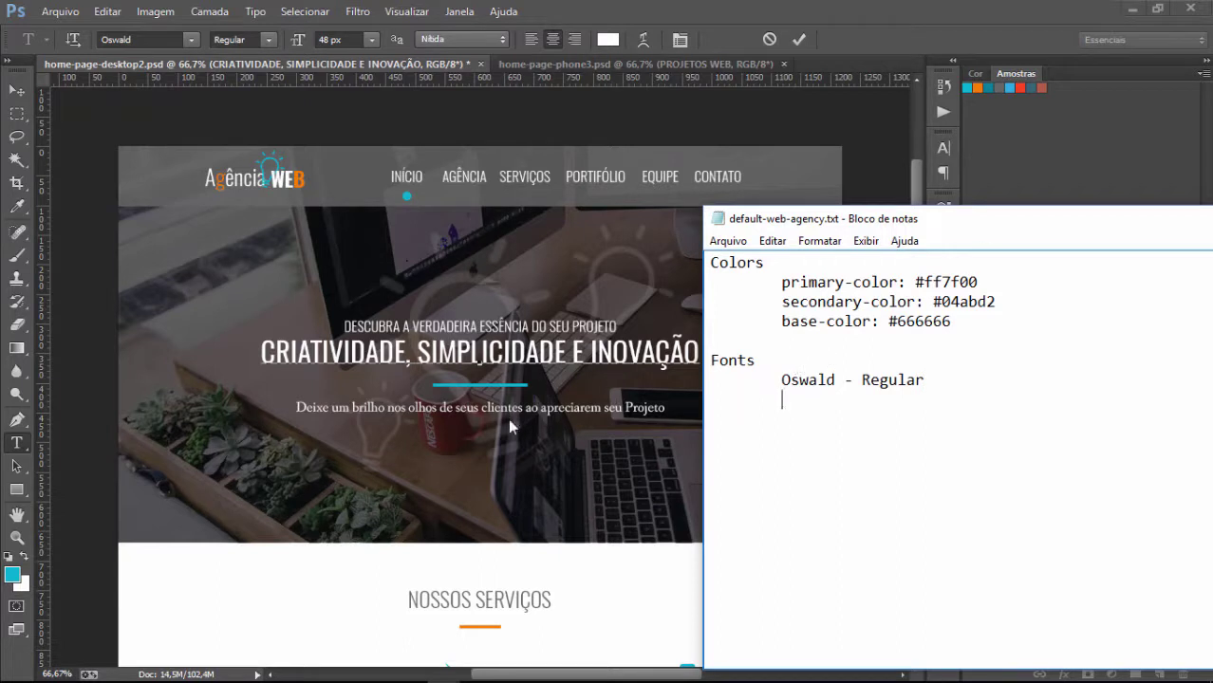
# Minimize Notepad and check the font of the "Deixe um brilho nos olhos de seus clientes" line with the Type tool
pyautogui.moveTo(1077, 228); pyautogui.dragTo(622, 188)
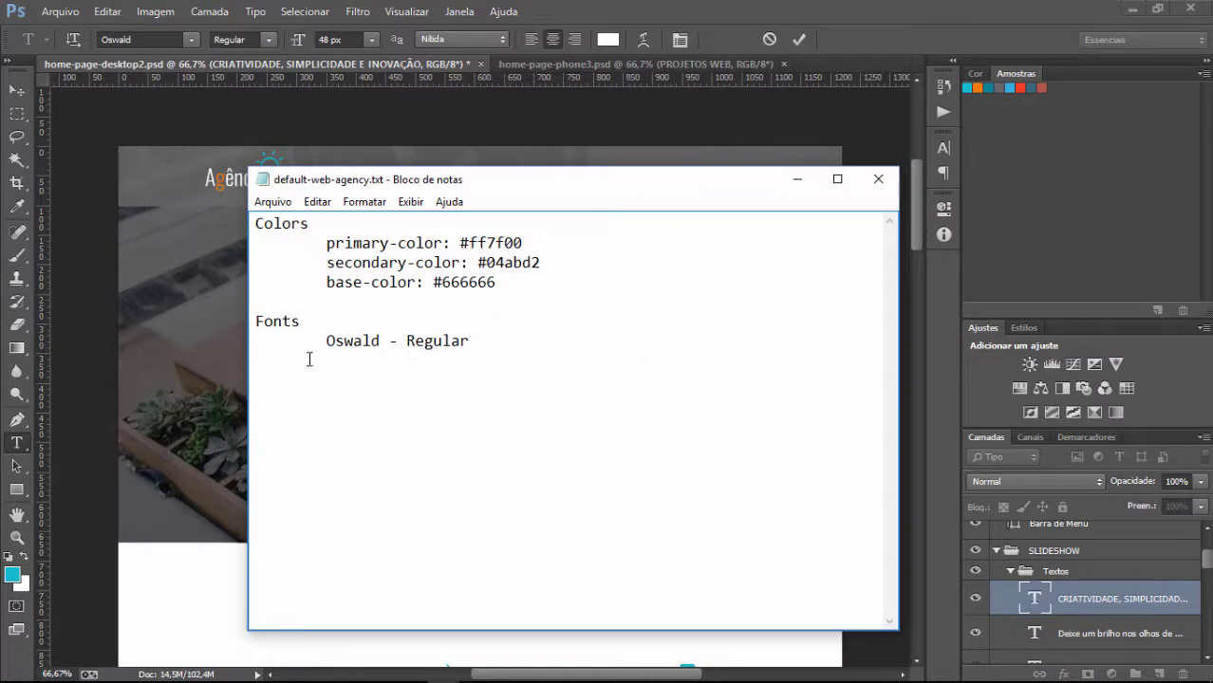
pyautogui.click(793, 182)
pyautogui.scroll(-6, 428, 466)
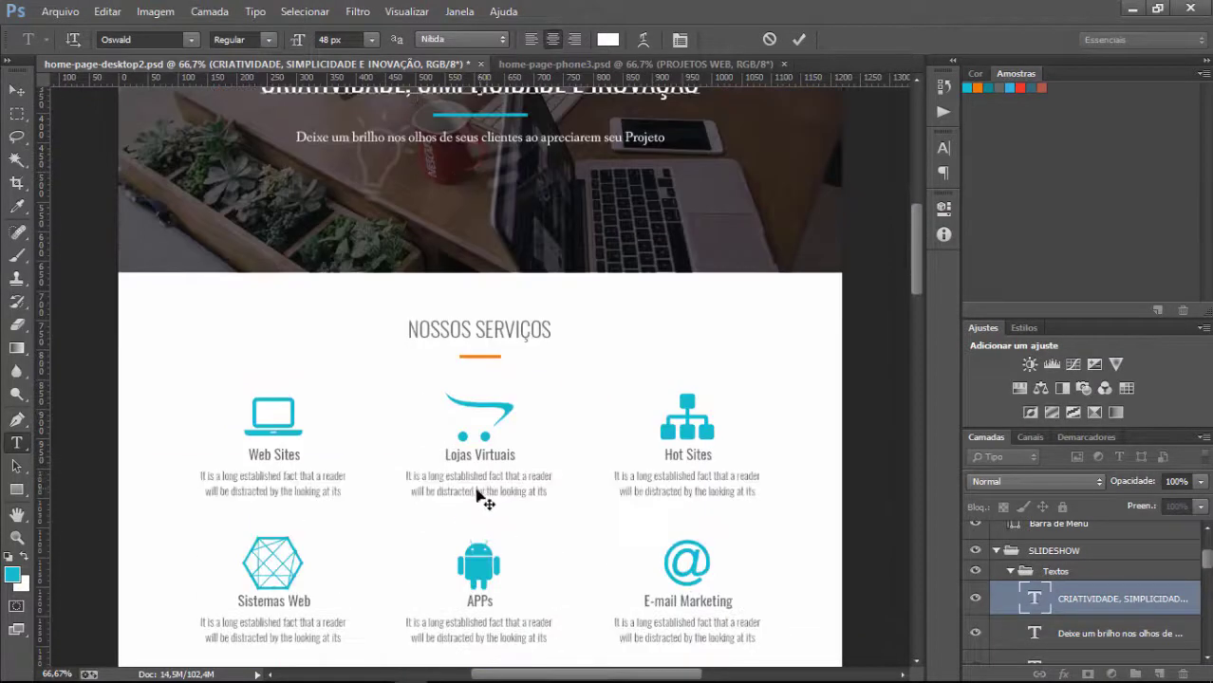
pyautogui.scroll(1, 503, 427)
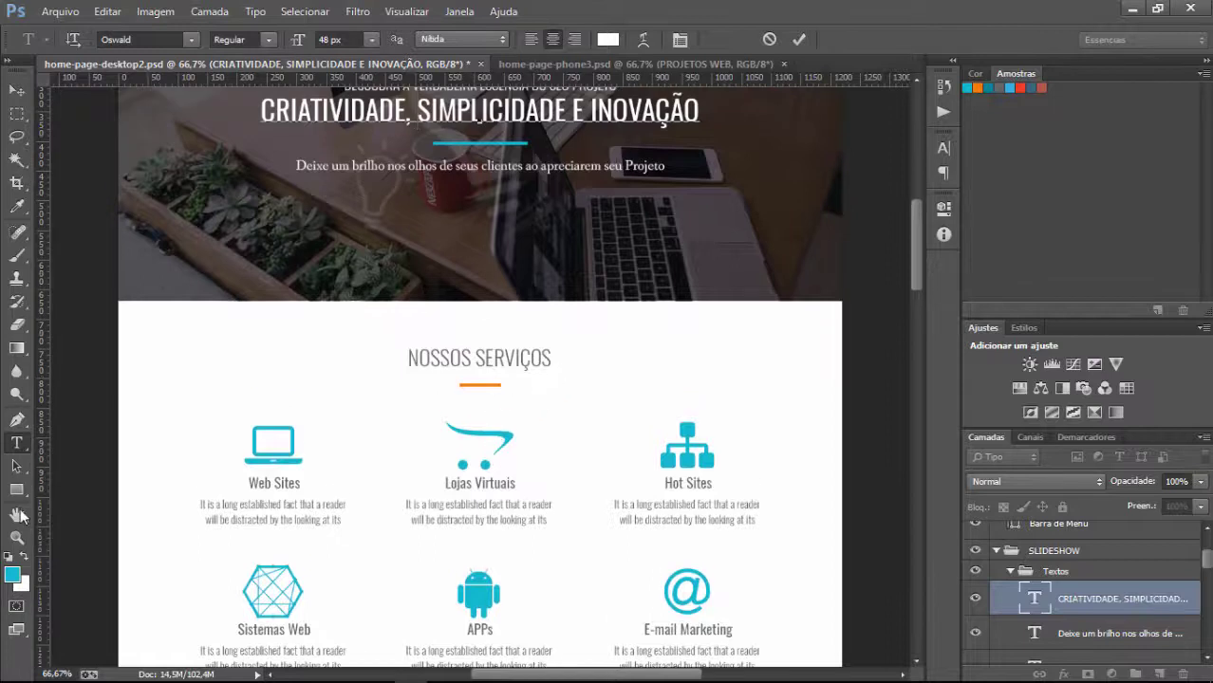
pyautogui.click(17, 325)
pyautogui.scroll(-6, 511, 387)
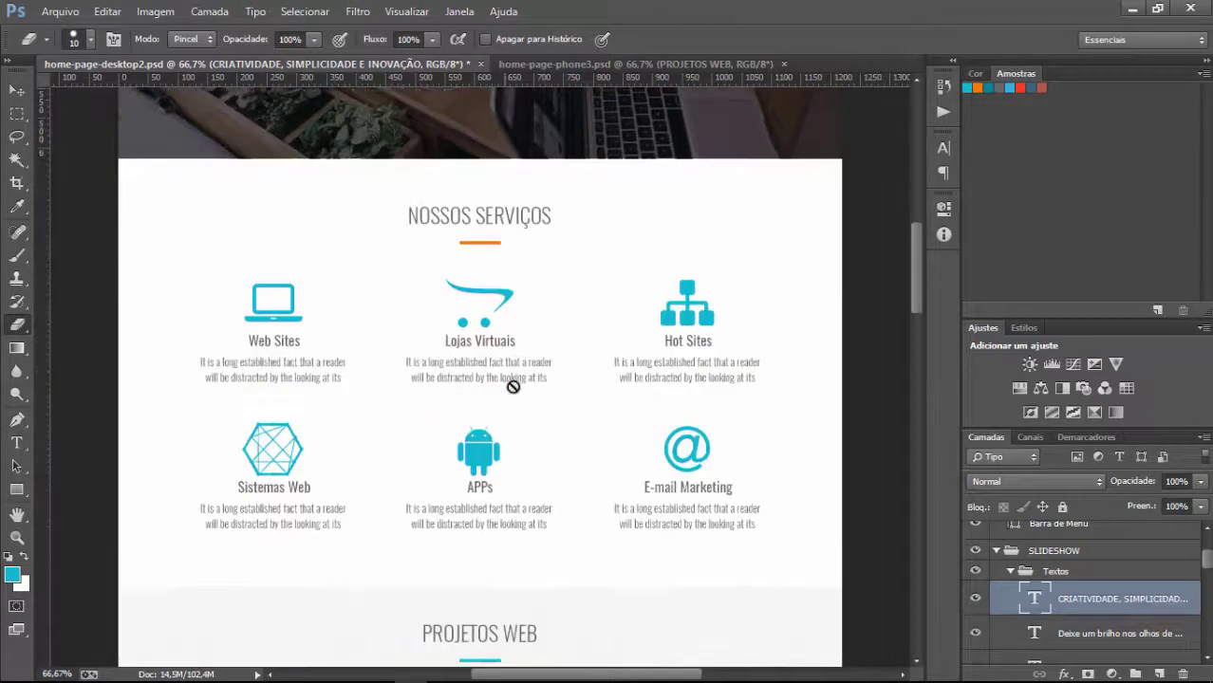
pyautogui.scroll(-4, 560, 370)
pyautogui.scroll(7, 634, 355)
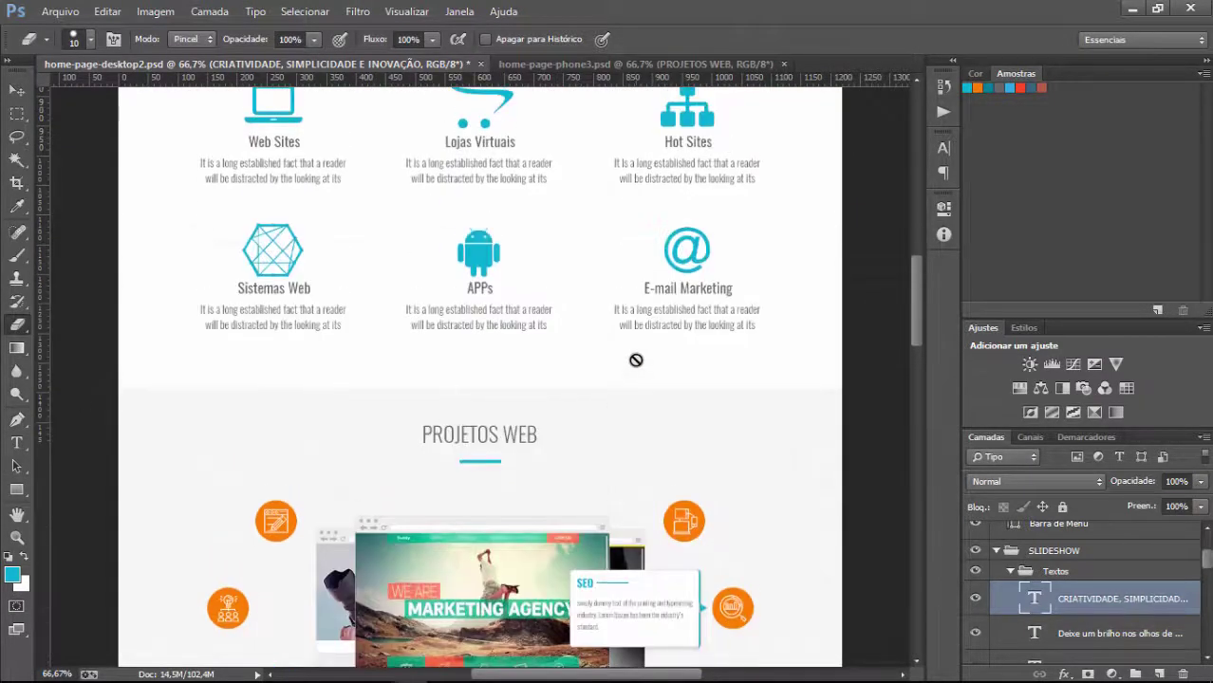
pyautogui.scroll(7, 636, 359)
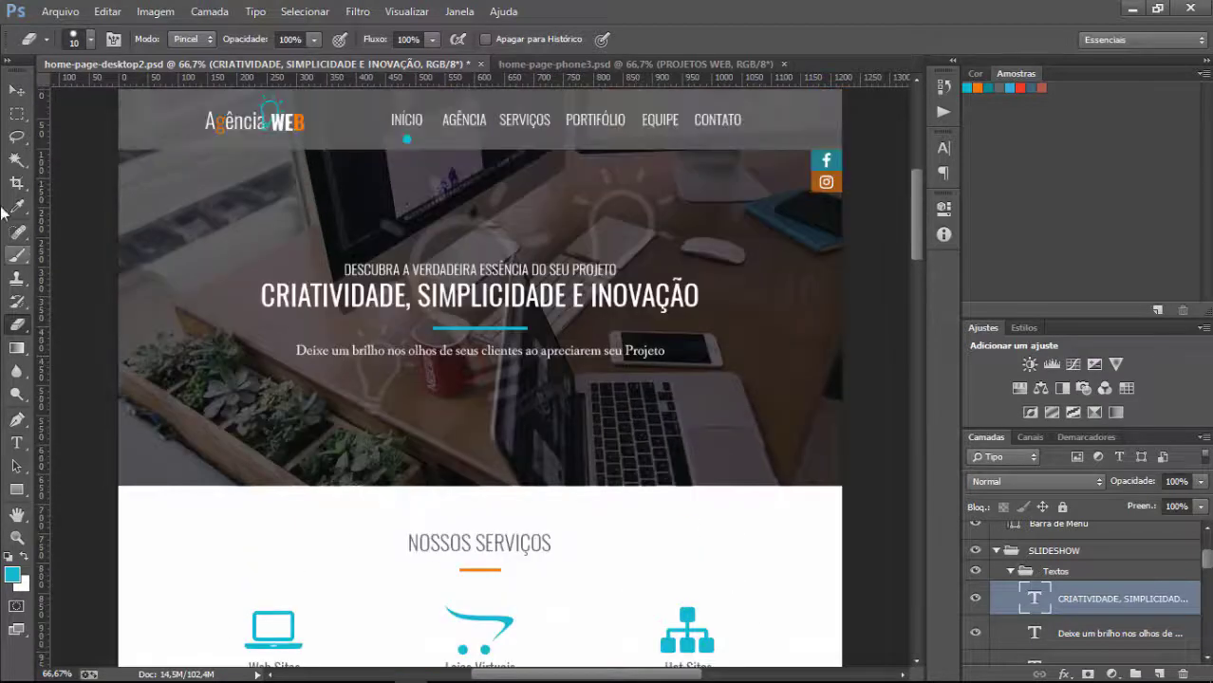
pyautogui.click(17, 443)
pyautogui.click(442, 351)
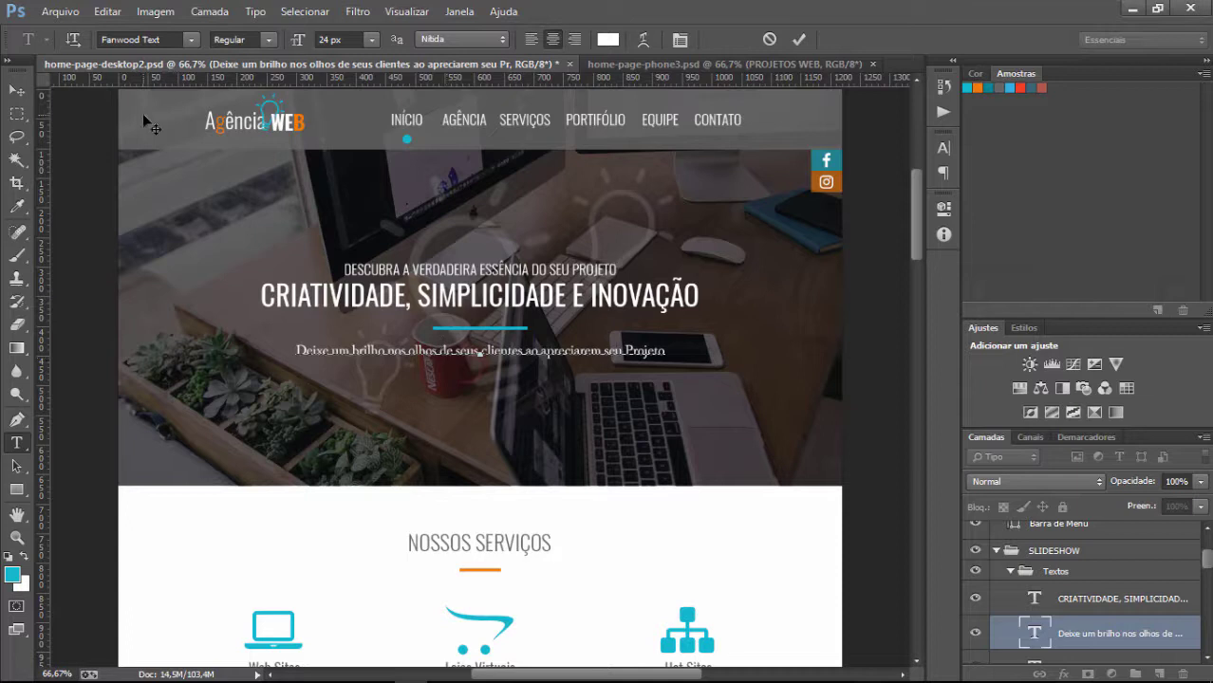
# Switch to default-web-agency.txt in Notepad and add the entry "Fanwood text - Regular" below Oswald in the Fonts list
pyautogui.hotkey('alt', 'Tab')
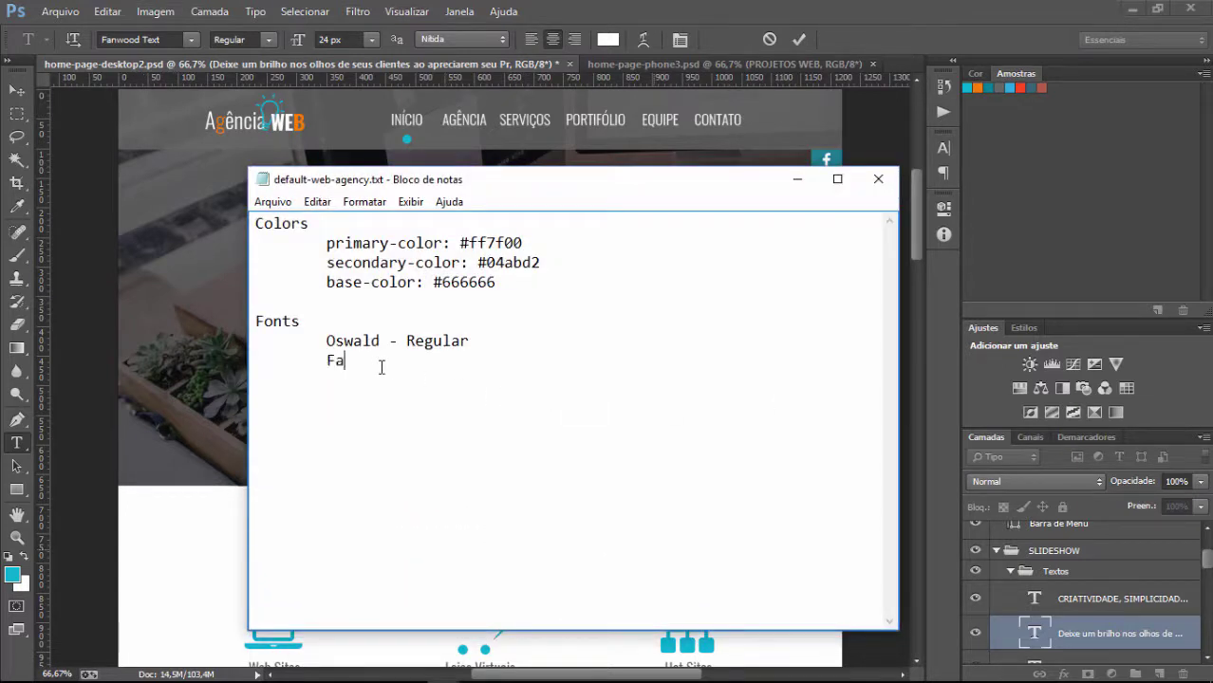
pyautogui.write('nwood tex')
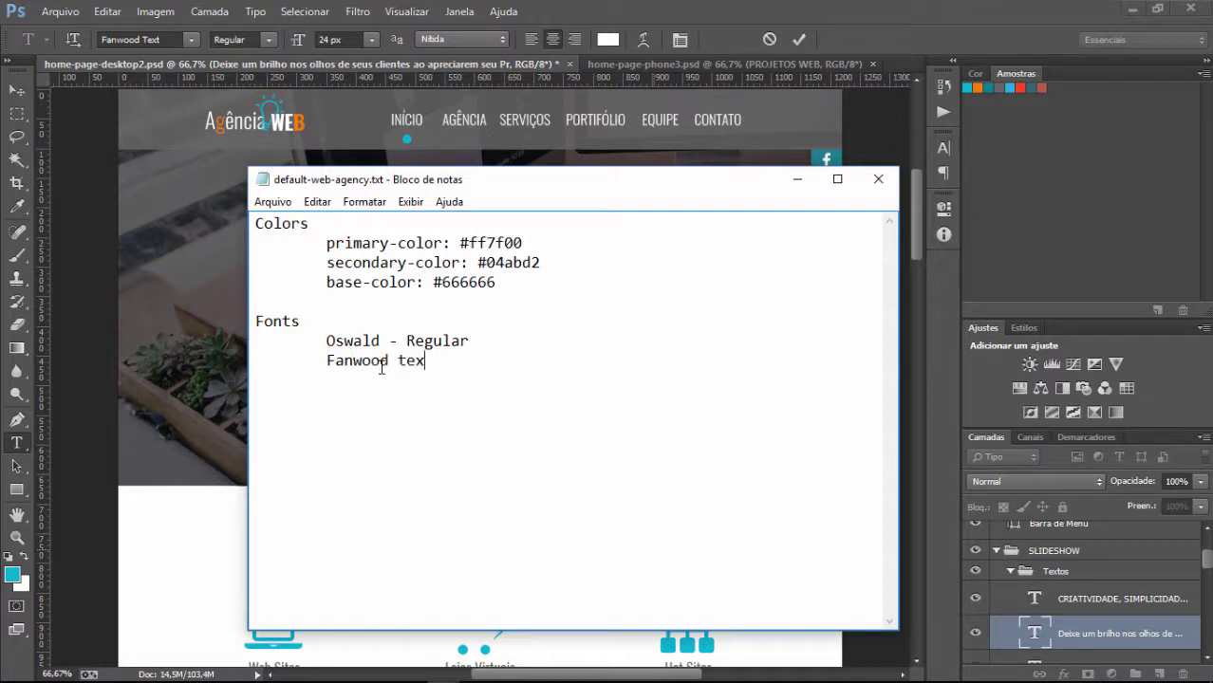
pyautogui.write('t')
pyautogui.write('- Regular')
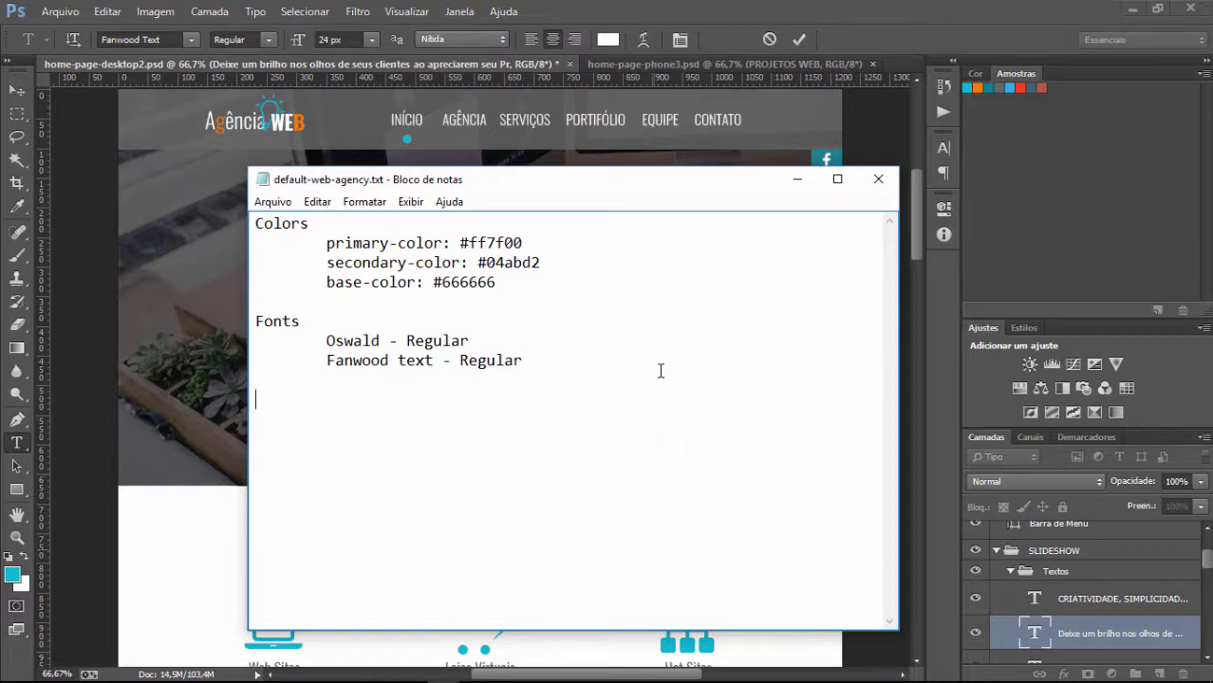
# Write the heading "Padrões de Layout" below the fonts, with an indented "- Títulos" entry and a deeper-indented dash under it
pyautogui.write('Padrões de Layout')
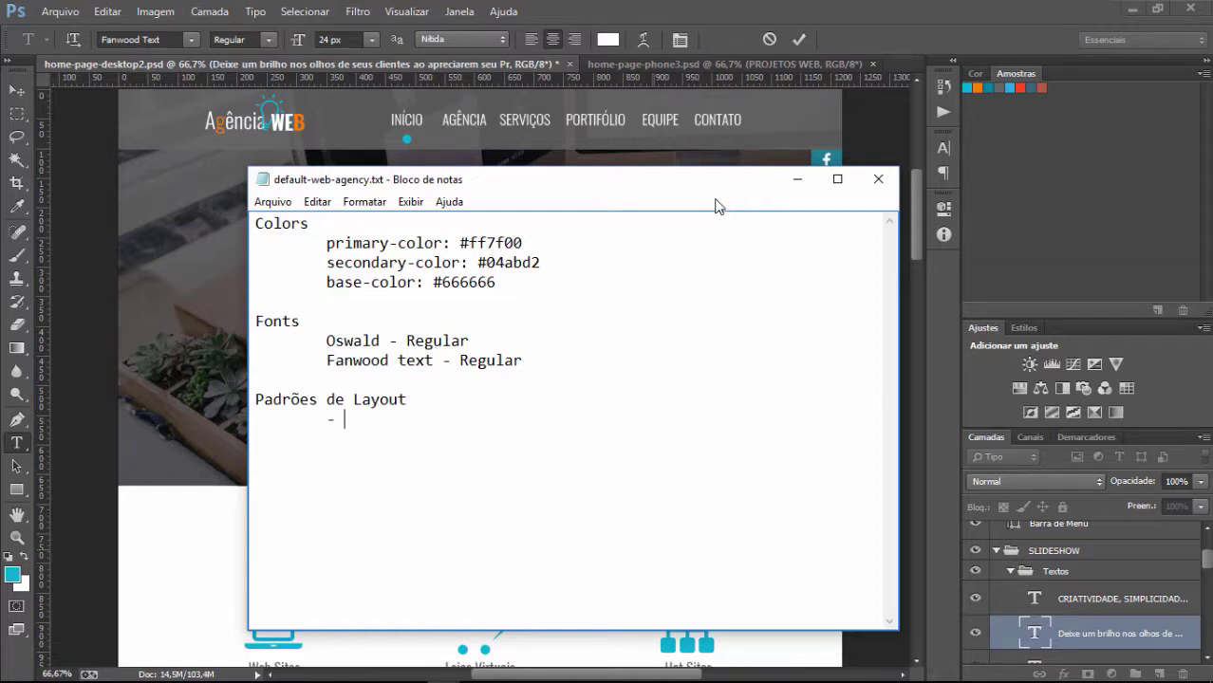
pyautogui.write('ítulos')
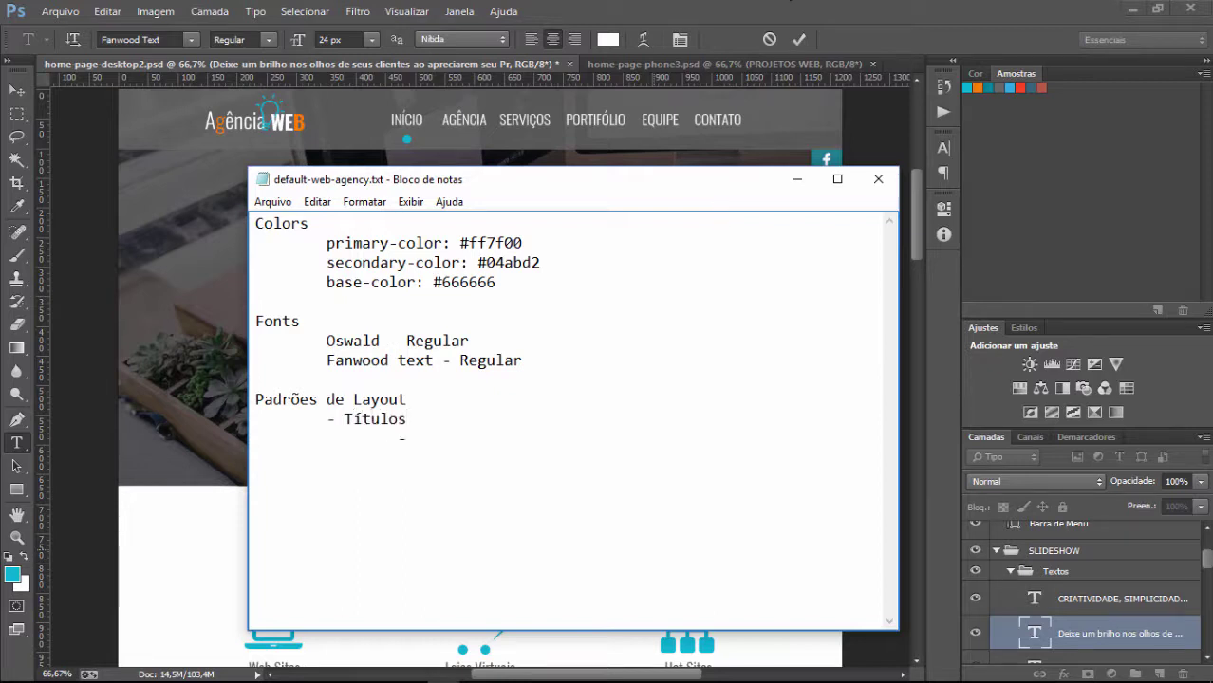
# Minimize Notepad and examine how the section titles are styled throughout the home-page-desktop2.psd layout, from the slideshow to the footer
pyautogui.click(794, 177)
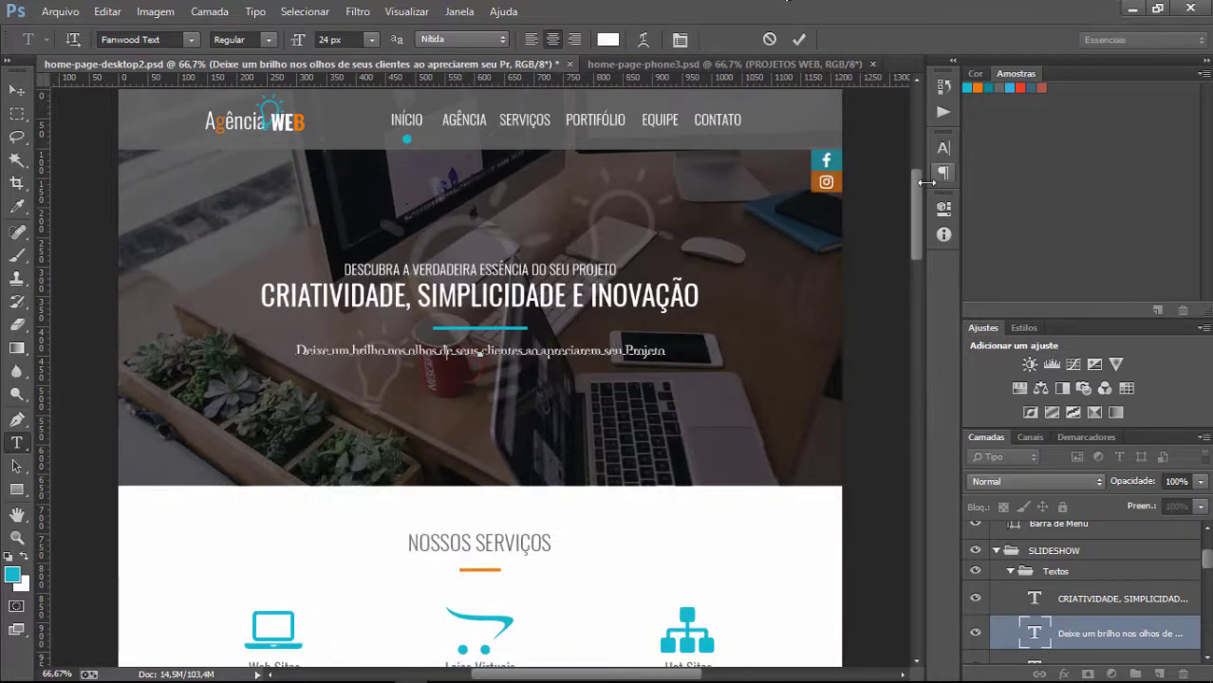
pyautogui.moveTo(916, 195); pyautogui.dragTo(909, 248)
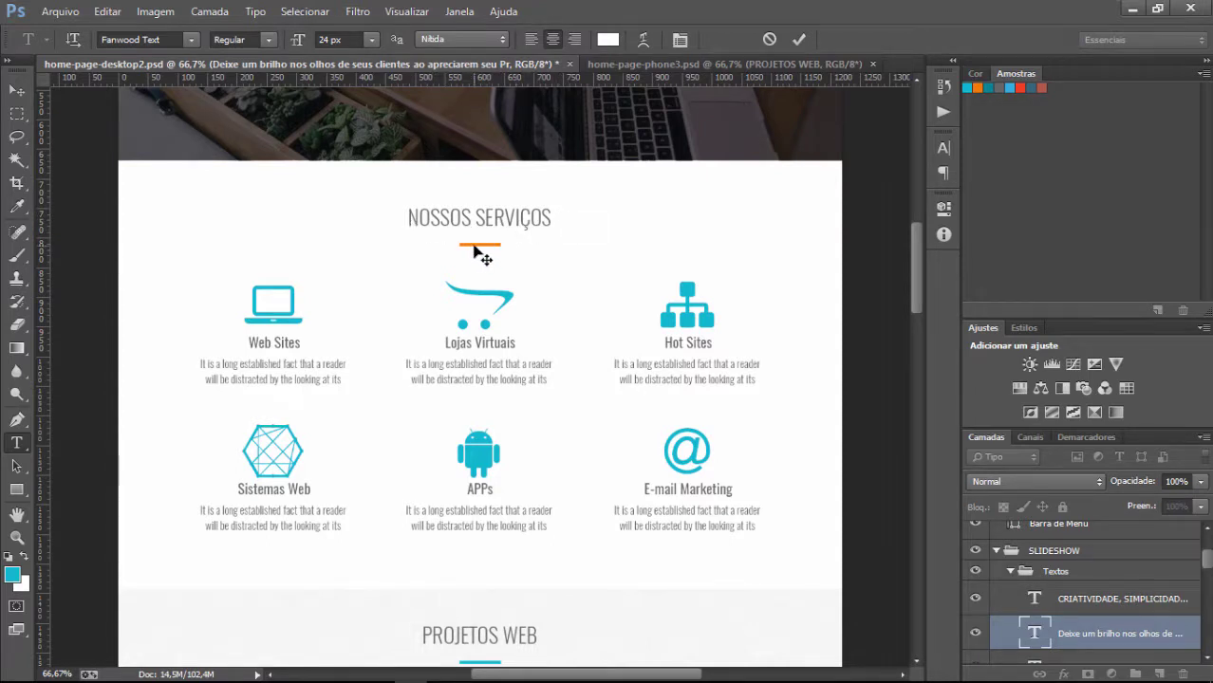
pyautogui.scroll(-5, 479, 255)
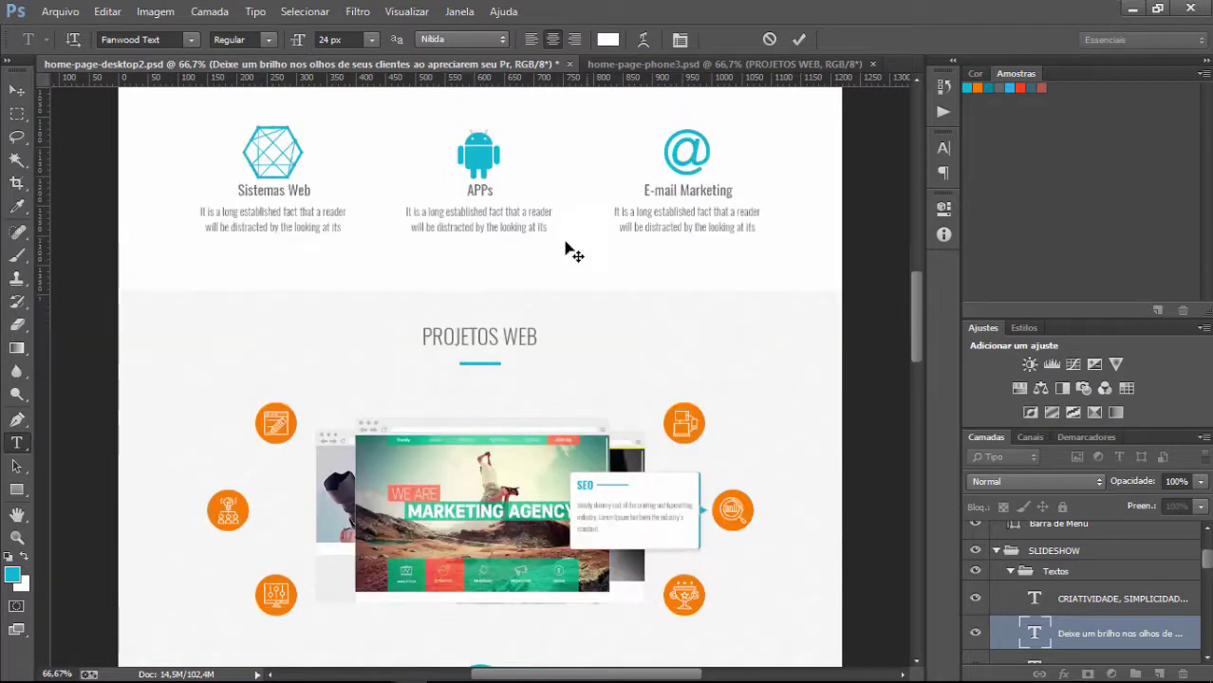
pyautogui.scroll(-8, 482, 359)
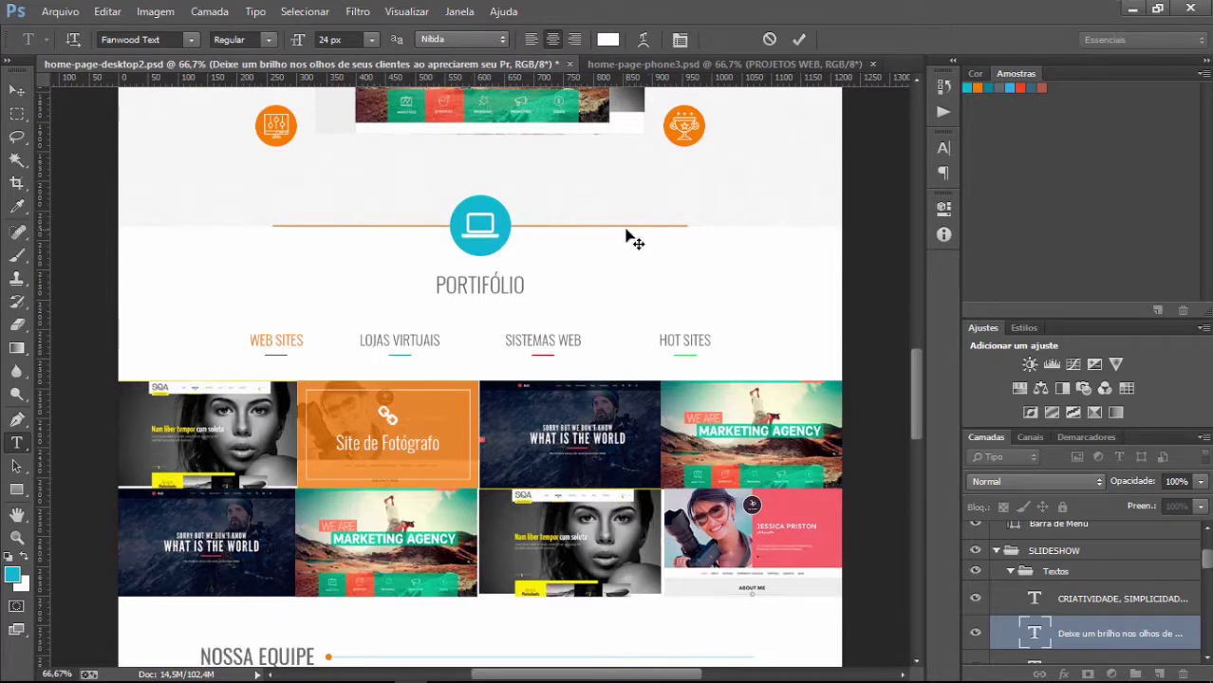
pyautogui.scroll(-1, 644, 223)
pyautogui.scroll(-3, 645, 223)
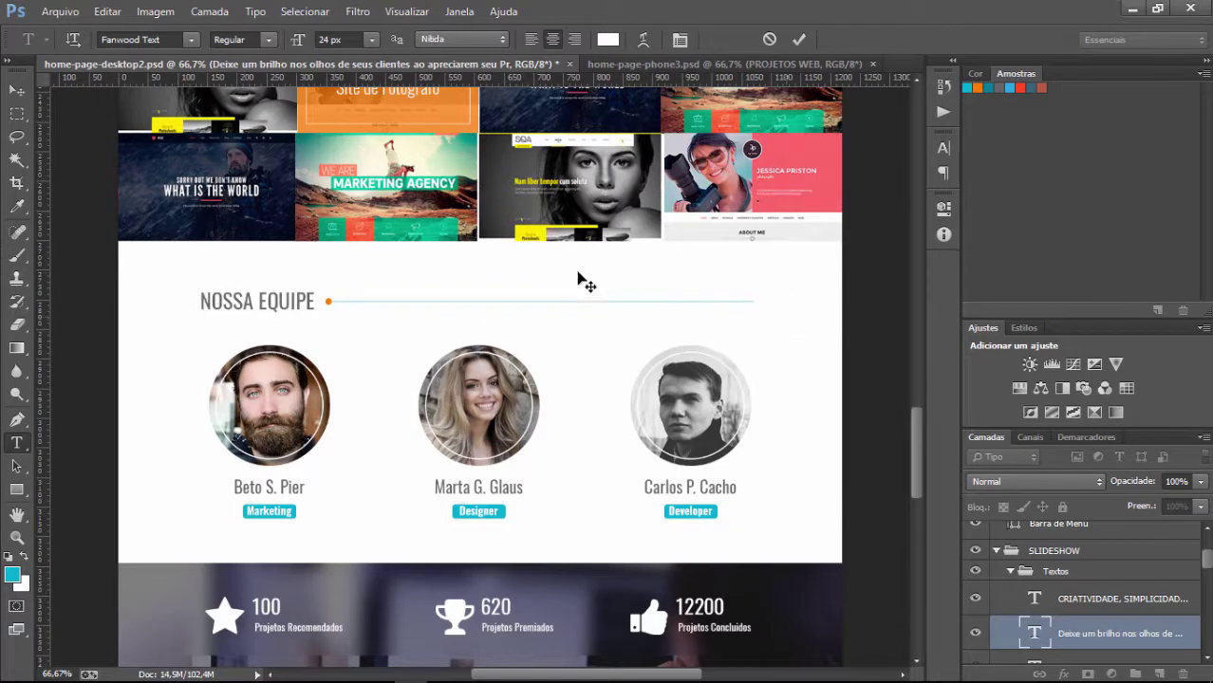
pyautogui.scroll(-4, 454, 322)
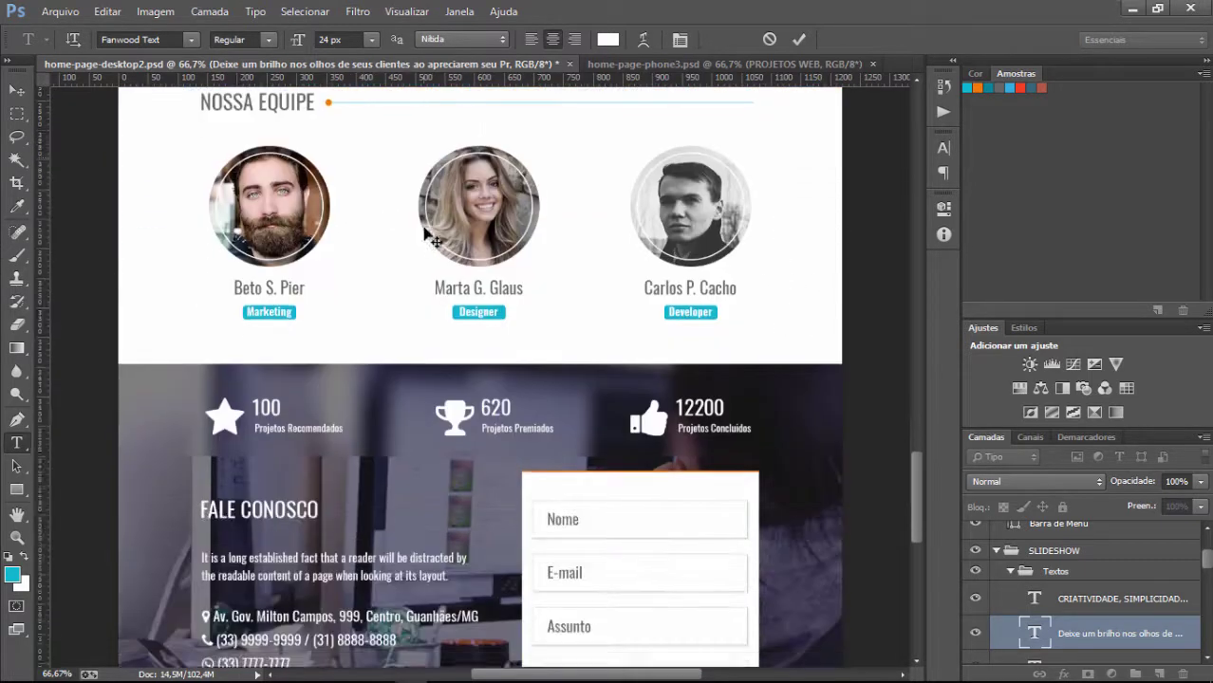
pyautogui.scroll(-2, 493, 184)
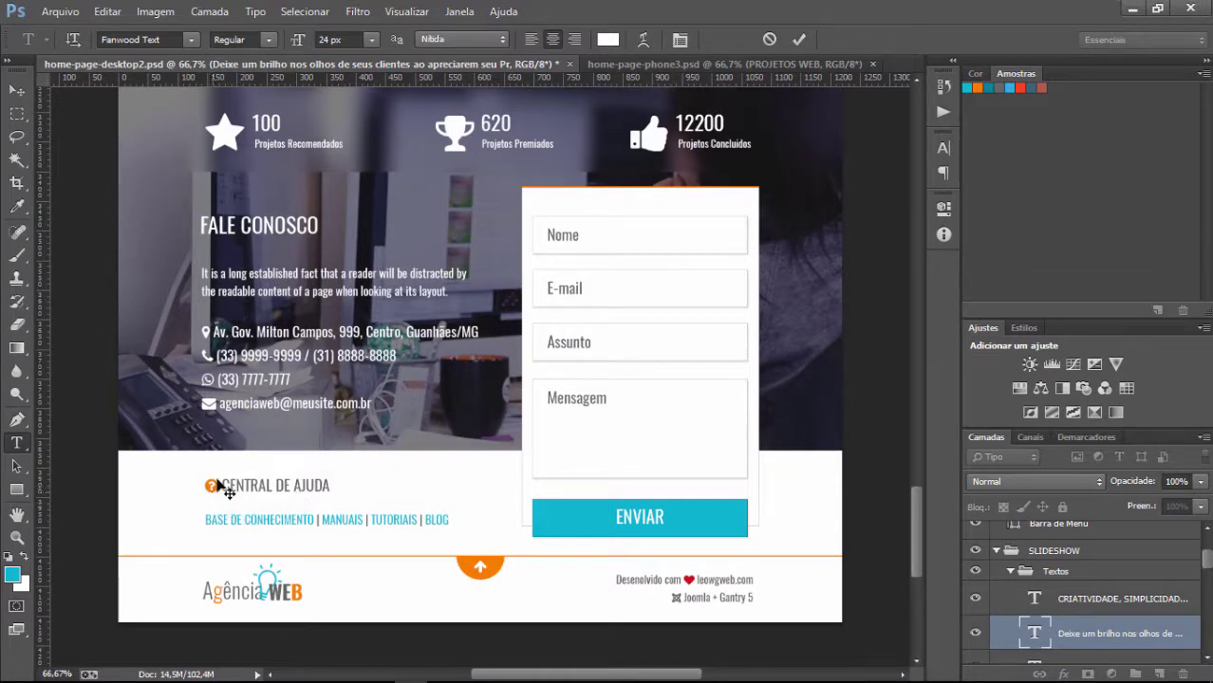
pyautogui.scroll(2, 448, 456)
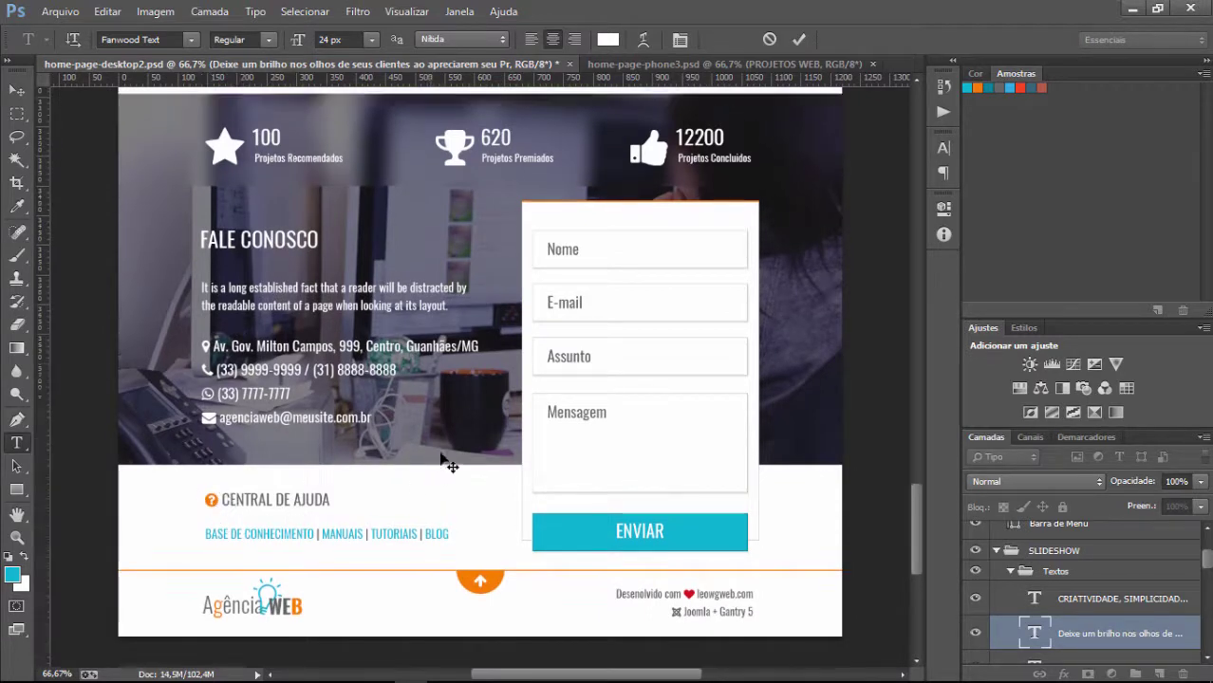
pyautogui.scroll(2, 440, 434)
pyautogui.scroll(4, 593, 277)
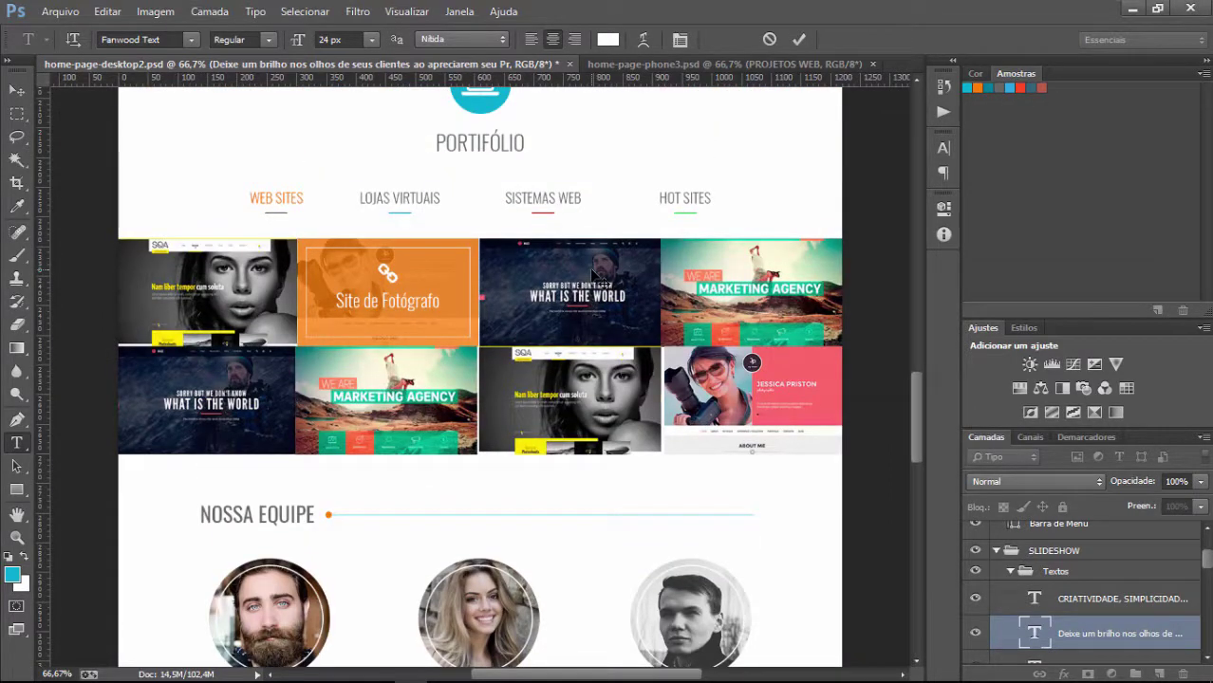
pyautogui.scroll(2, 593, 273)
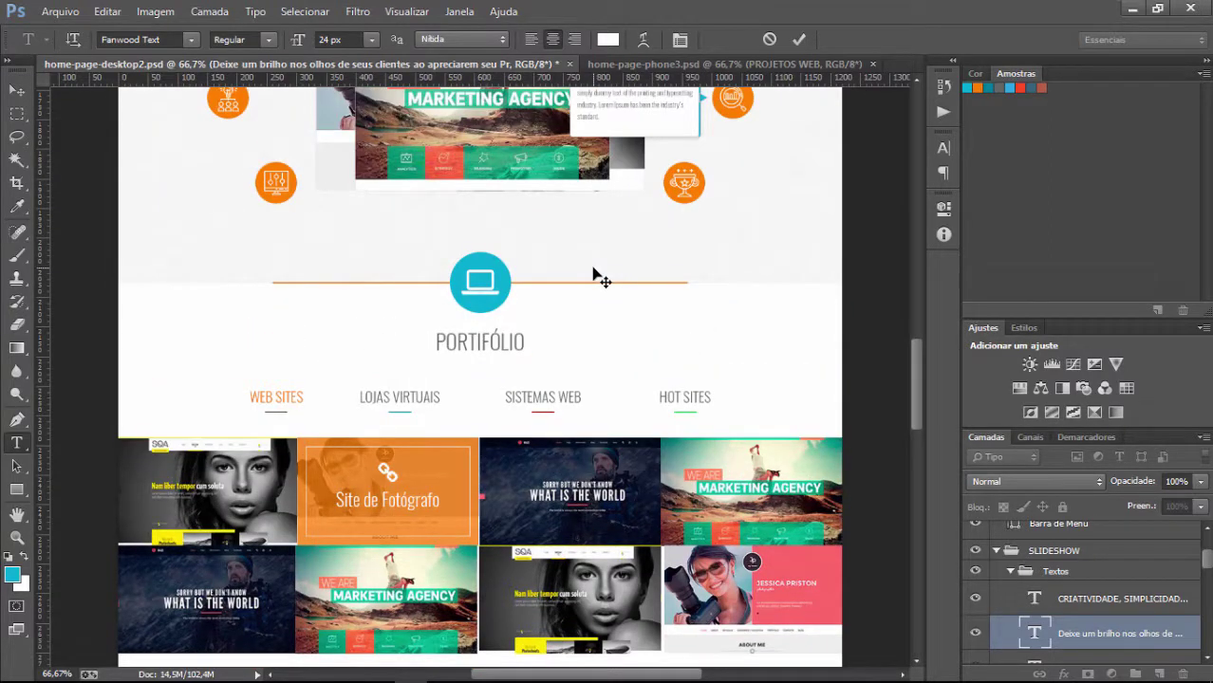
pyautogui.scroll(-1, 599, 275)
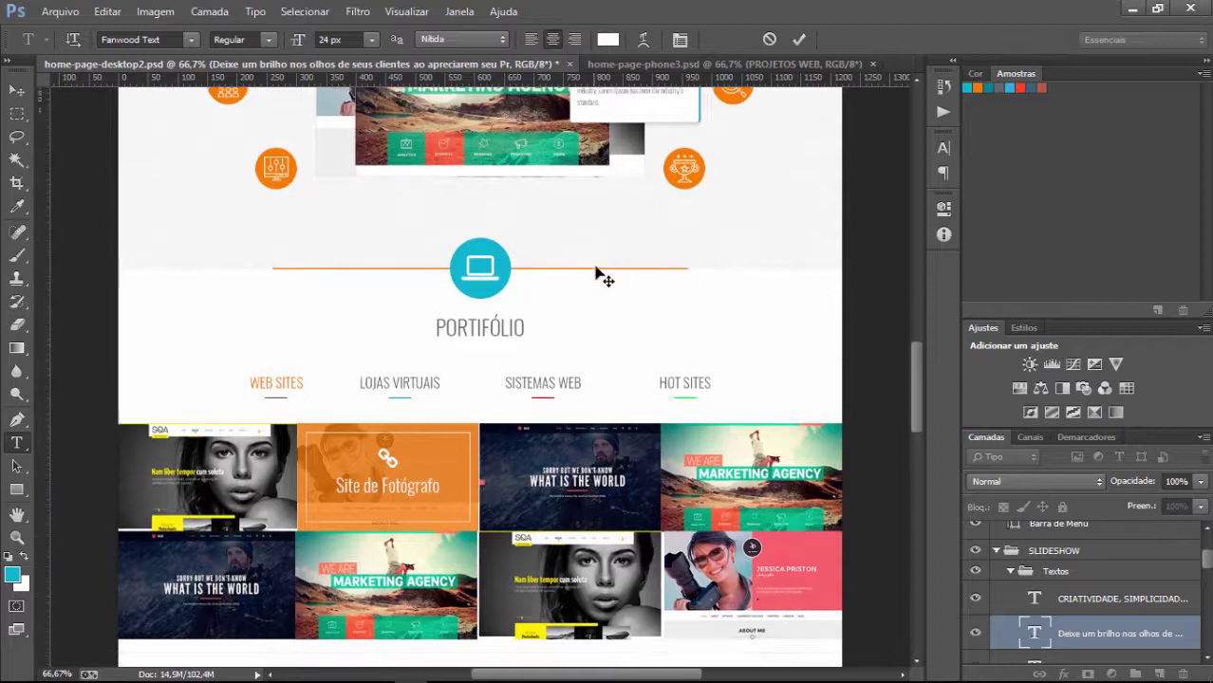
pyautogui.scroll(1, 599, 272)
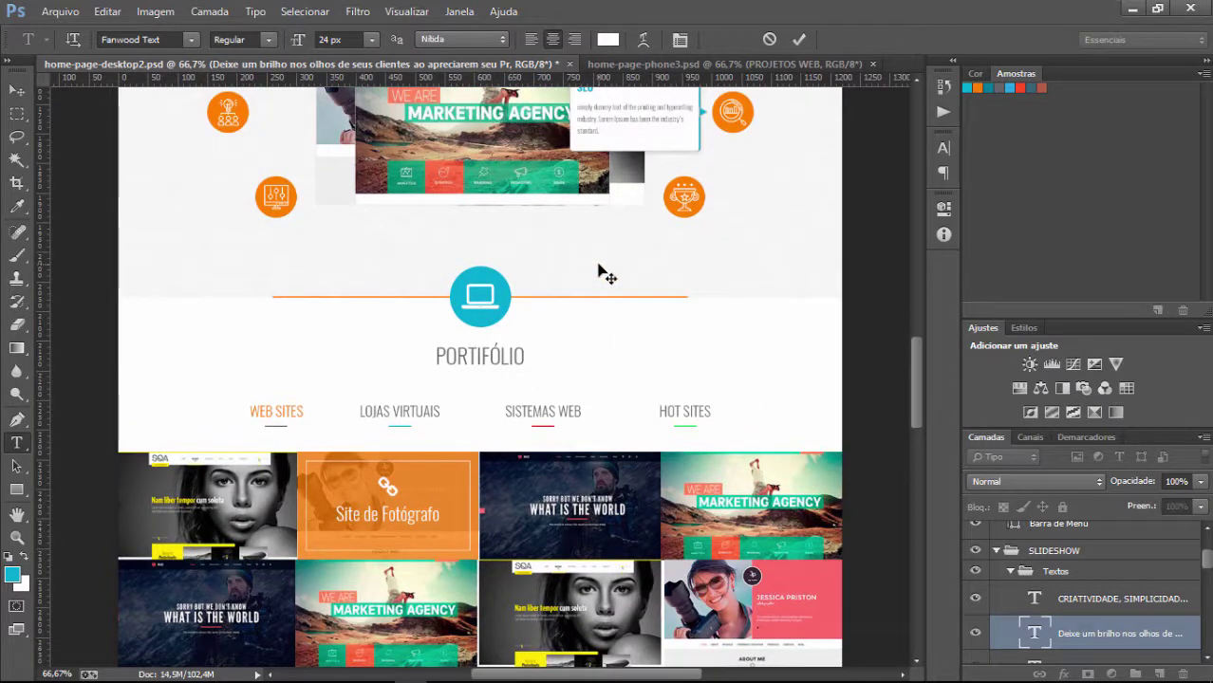
pyautogui.scroll(-1, 599, 273)
pyautogui.scroll(1, 599, 274)
pyautogui.scroll(-2, 599, 274)
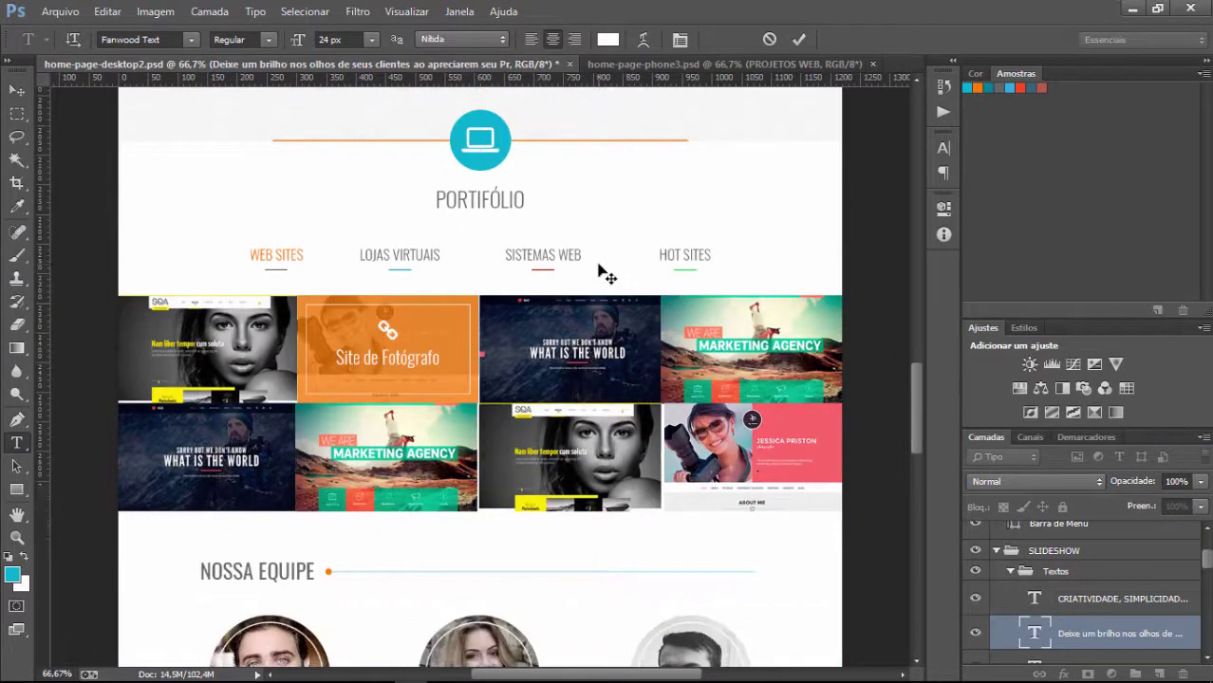
pyautogui.scroll(-1, 599, 273)
pyautogui.scroll(6, 599, 274)
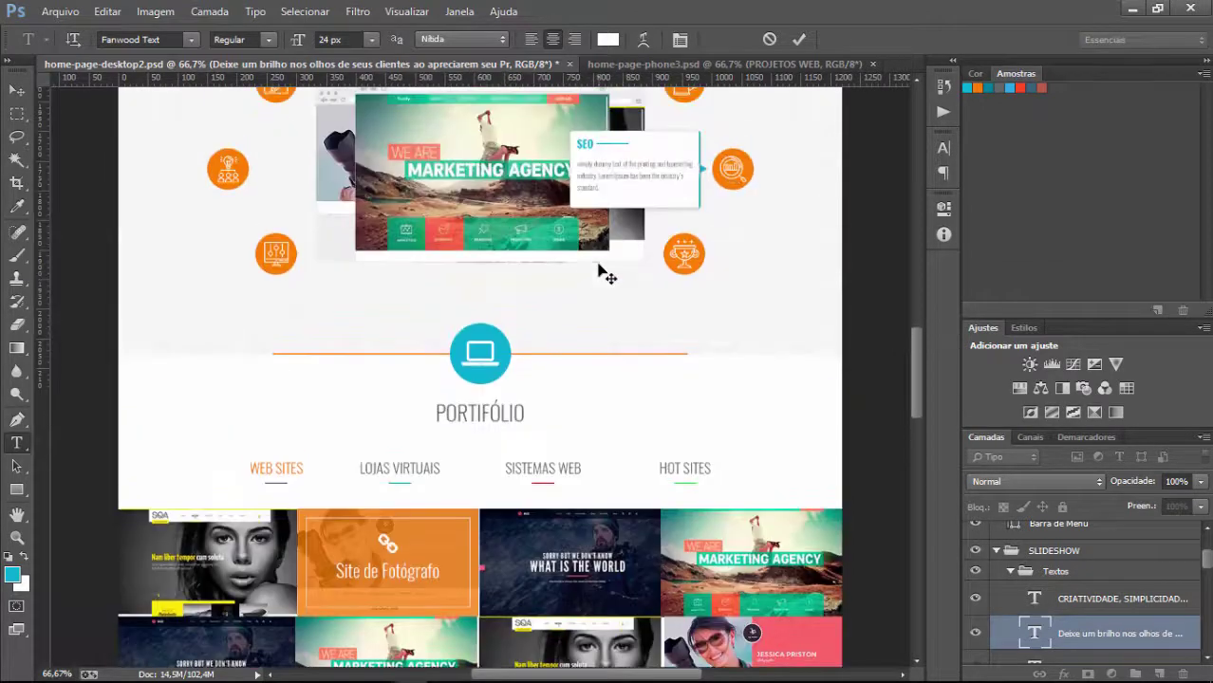
pyautogui.scroll(4, 599, 273)
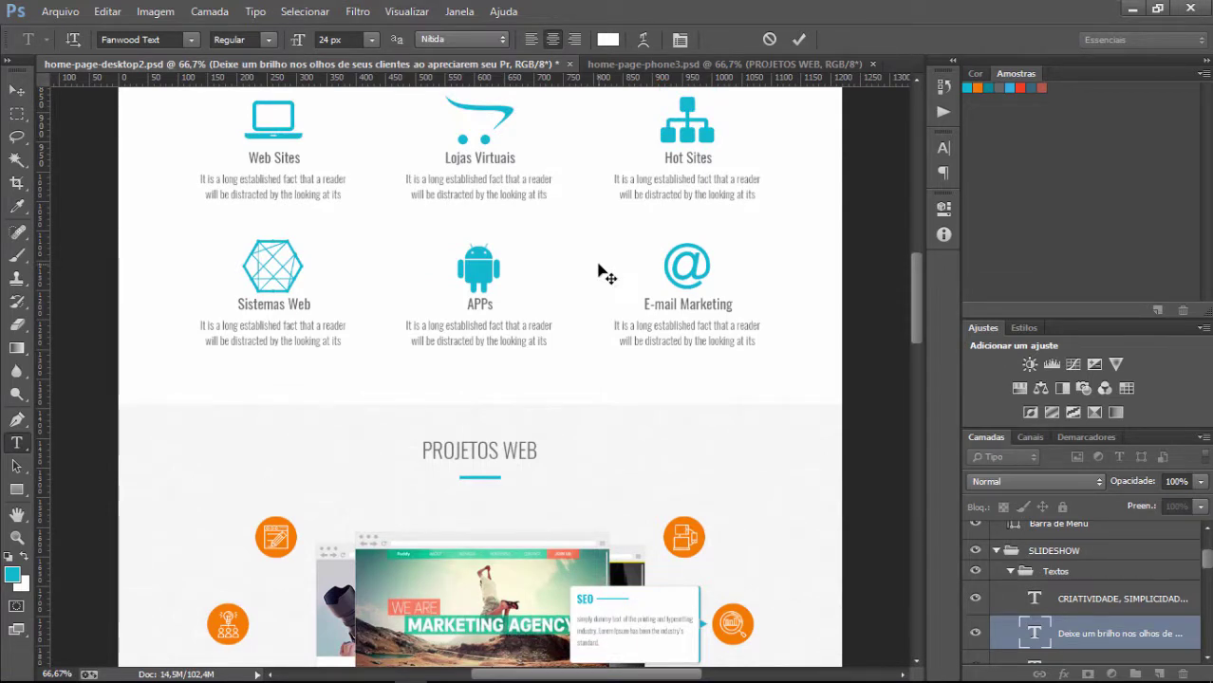
pyautogui.scroll(-1, 599, 273)
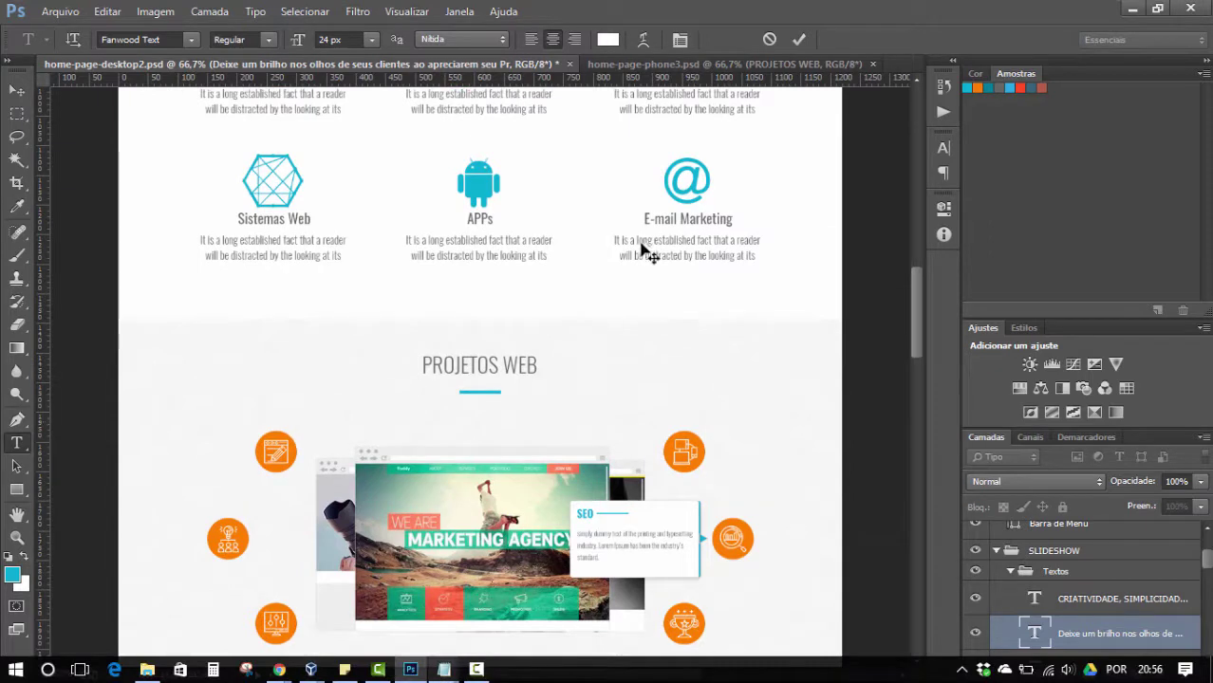
pyautogui.scroll(12, 643, 250)
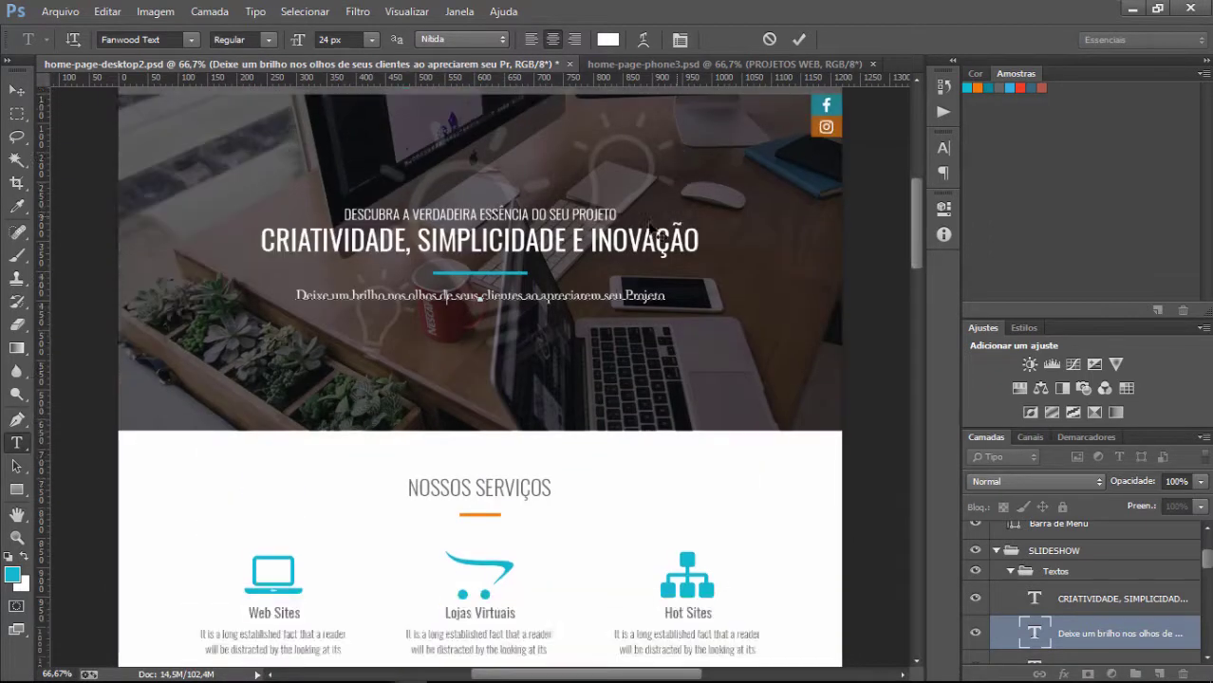
pyautogui.scroll(-1, 653, 228)
# Switch to default-web-agency.txt and list "Título com borda pequena em baixo" and "Título com ícone em cima" as sub-entries of Títulos
pyautogui.moveTo(443, 669)
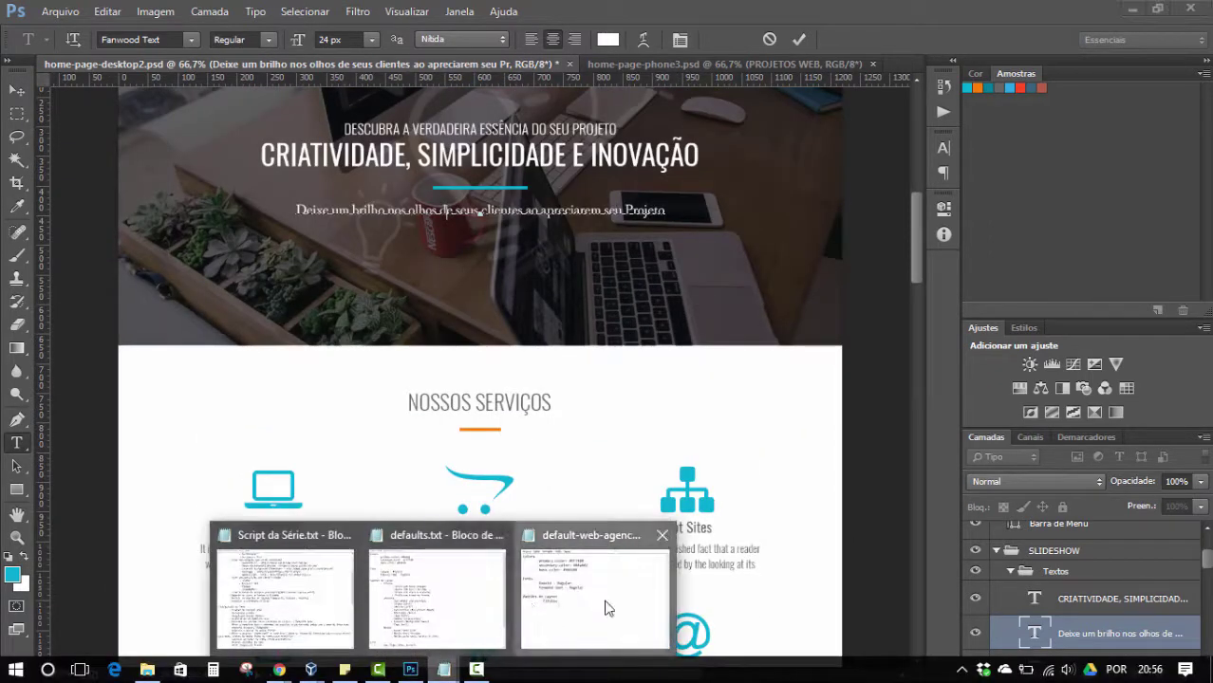
pyautogui.click(608, 609)
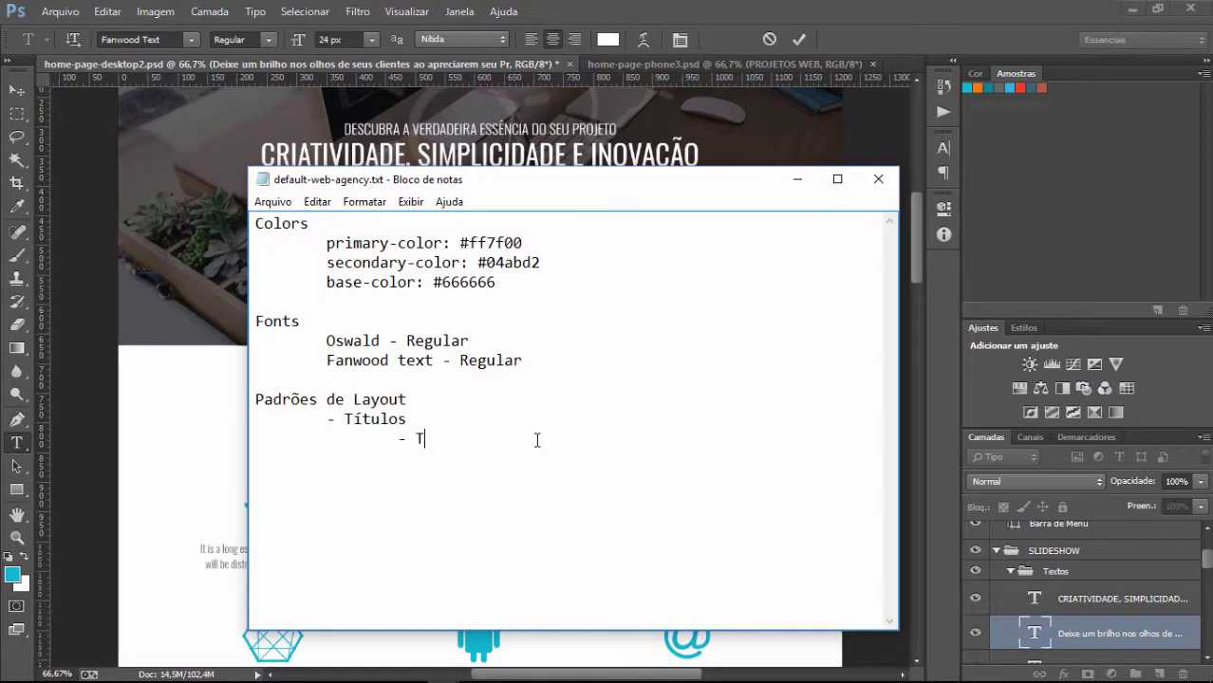
pyautogui.write('ítulo com borda p')
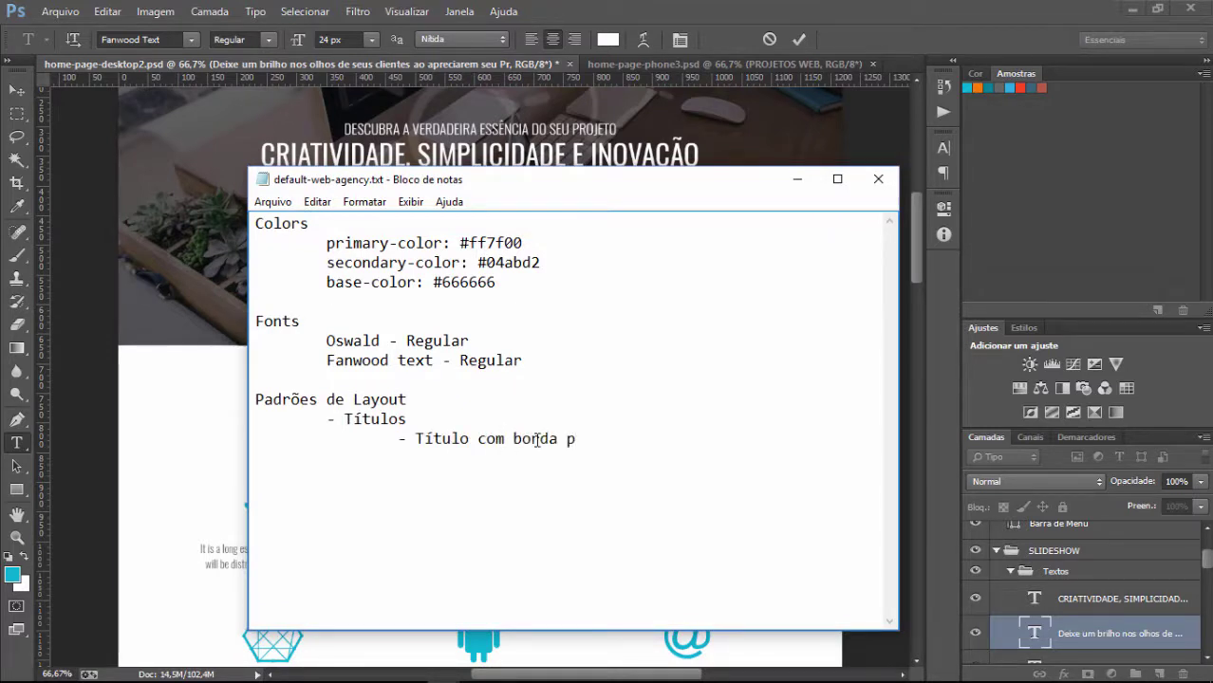
pyautogui.write('equena em baixo')
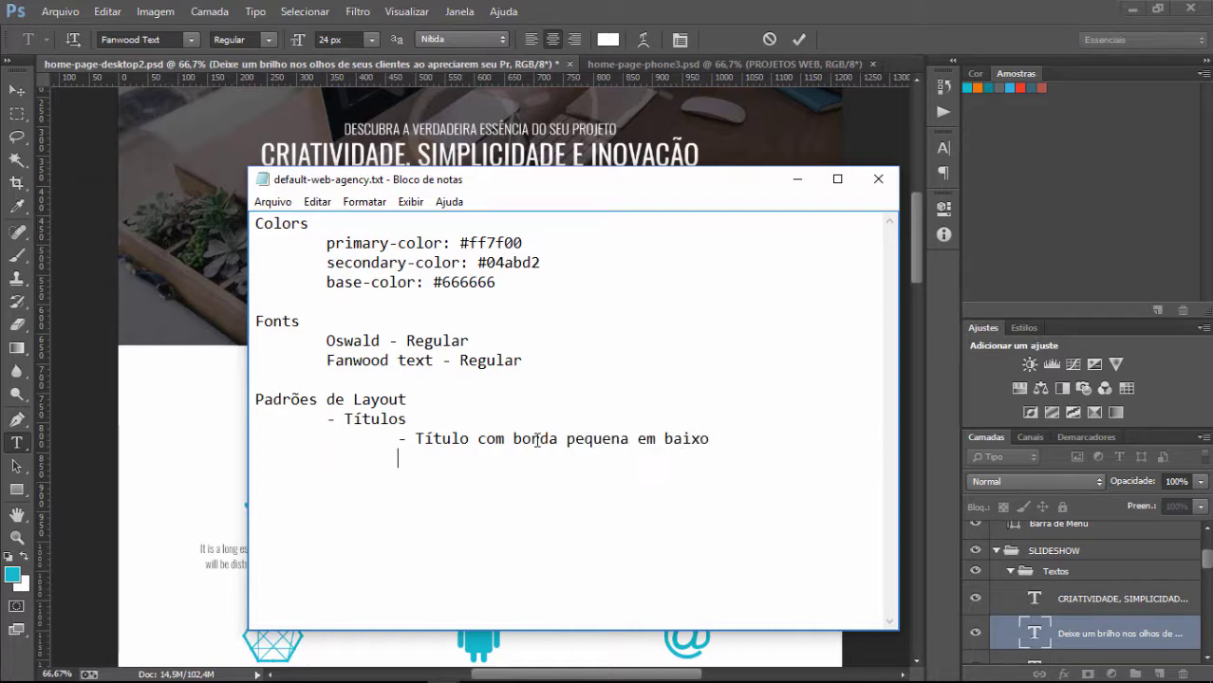
pyautogui.write(' \t\t- Títu')
pyautogui.write('lo ')
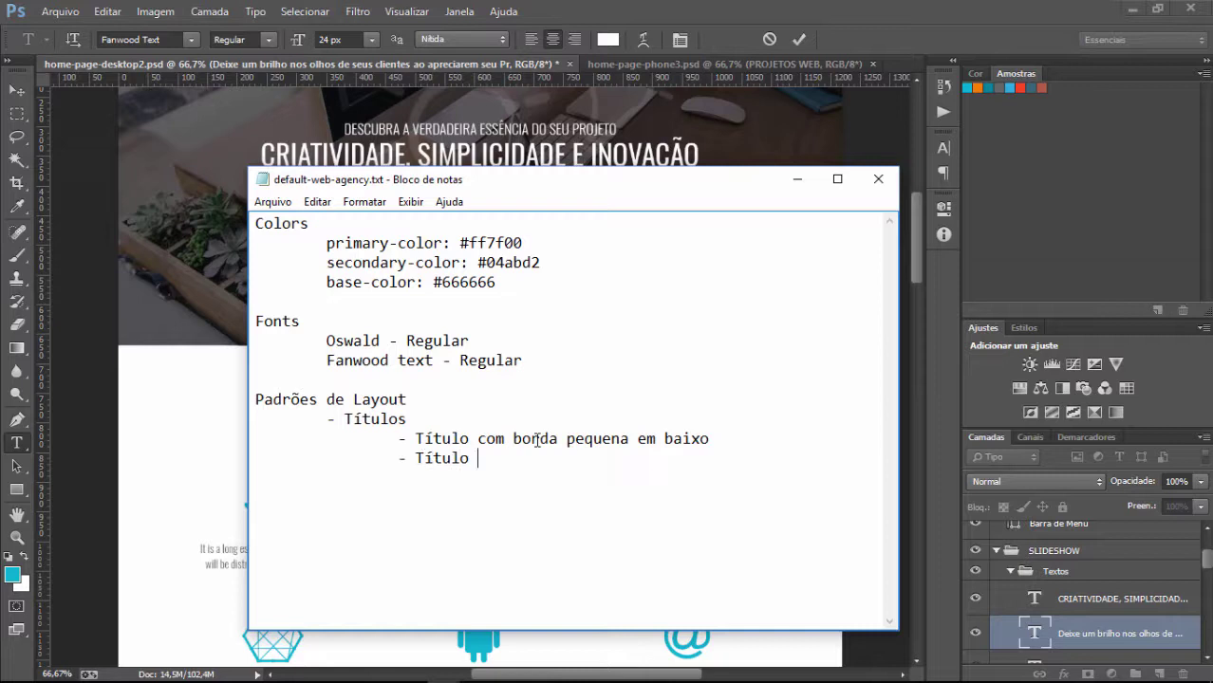
pyautogui.write('com ícone em cima')
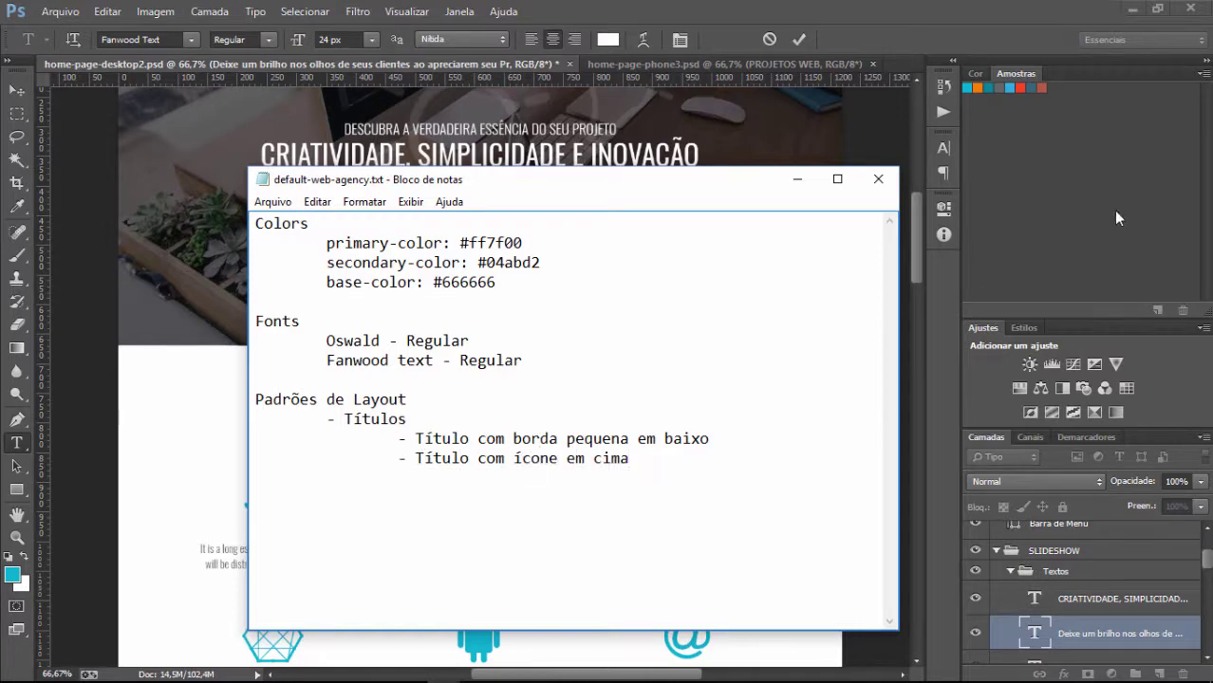
# Check the NOSSA EQUIPE heading in the Photoshop layout and add "Título com traço a esquerda" under Títulos in default-web-agency.txt
pyautogui.click(917, 211)
pyautogui.moveTo(914, 207); pyautogui.dragTo(917, 371)
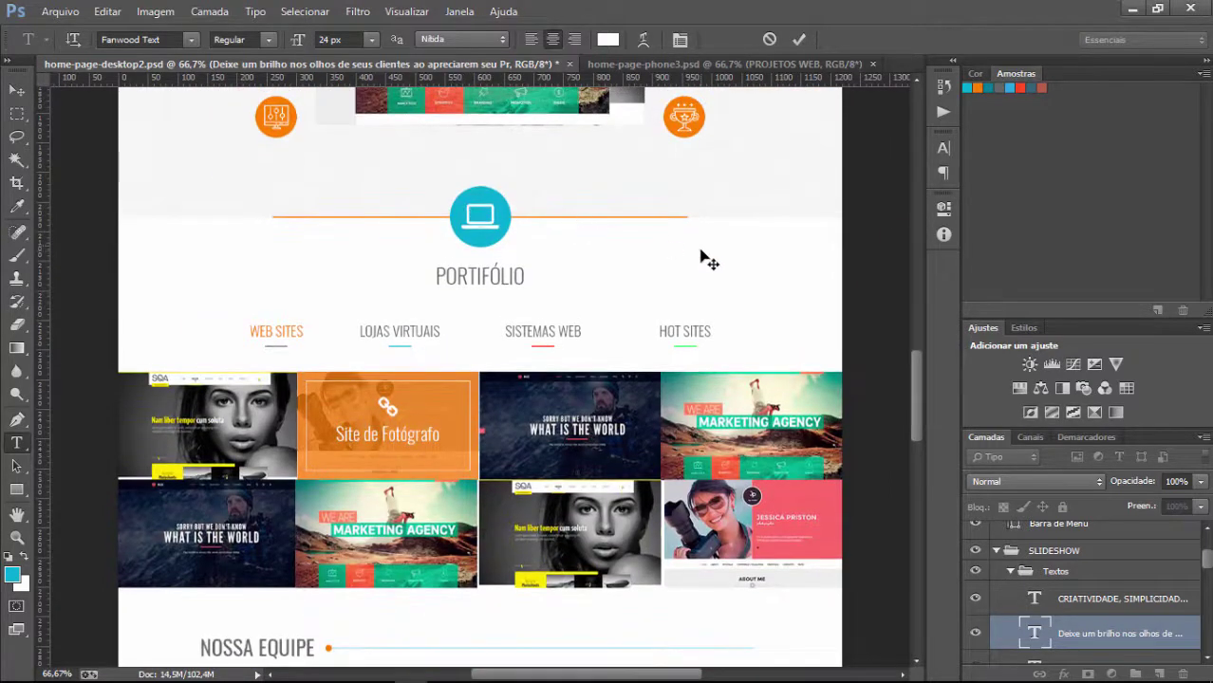
pyautogui.hotkey('alt', 'Tab')
pyautogui.click(912, 368)
pyautogui.moveTo(912, 368); pyautogui.dragTo(918, 436)
pyautogui.hotkey('alt', 'Tab')
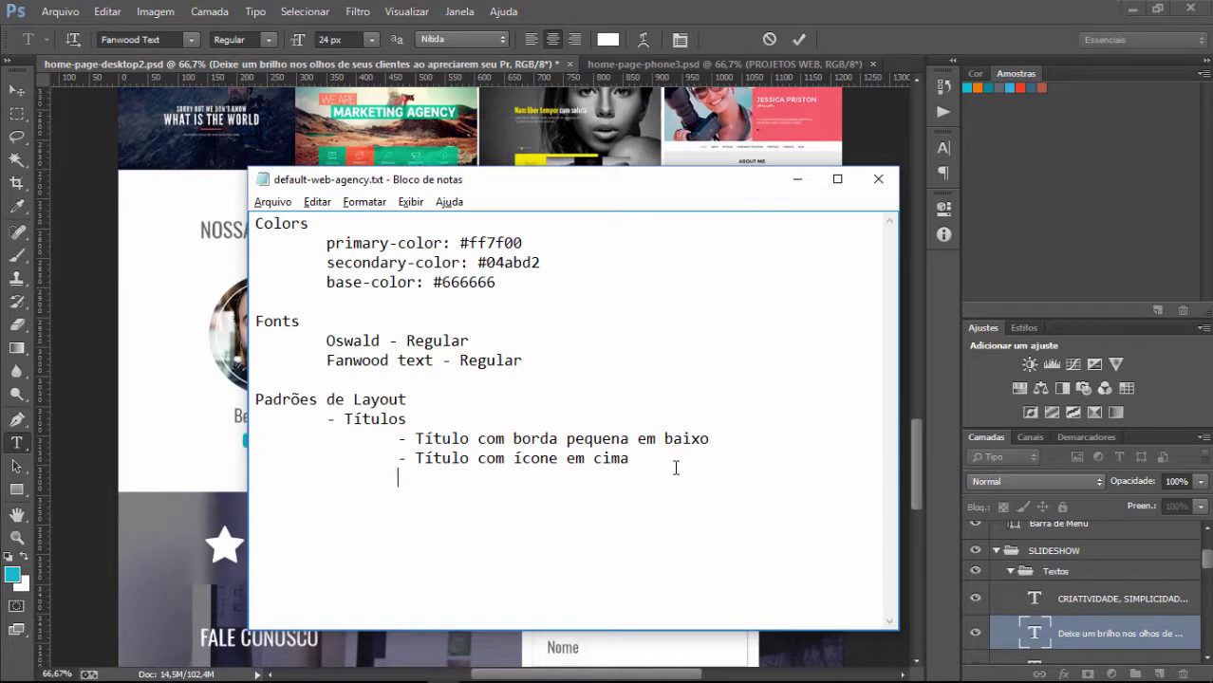
pyautogui.write('t')
pyautogui.press('BackSpace')
pyautogui.press('BackSpace')
pyautogui.write('Título c')
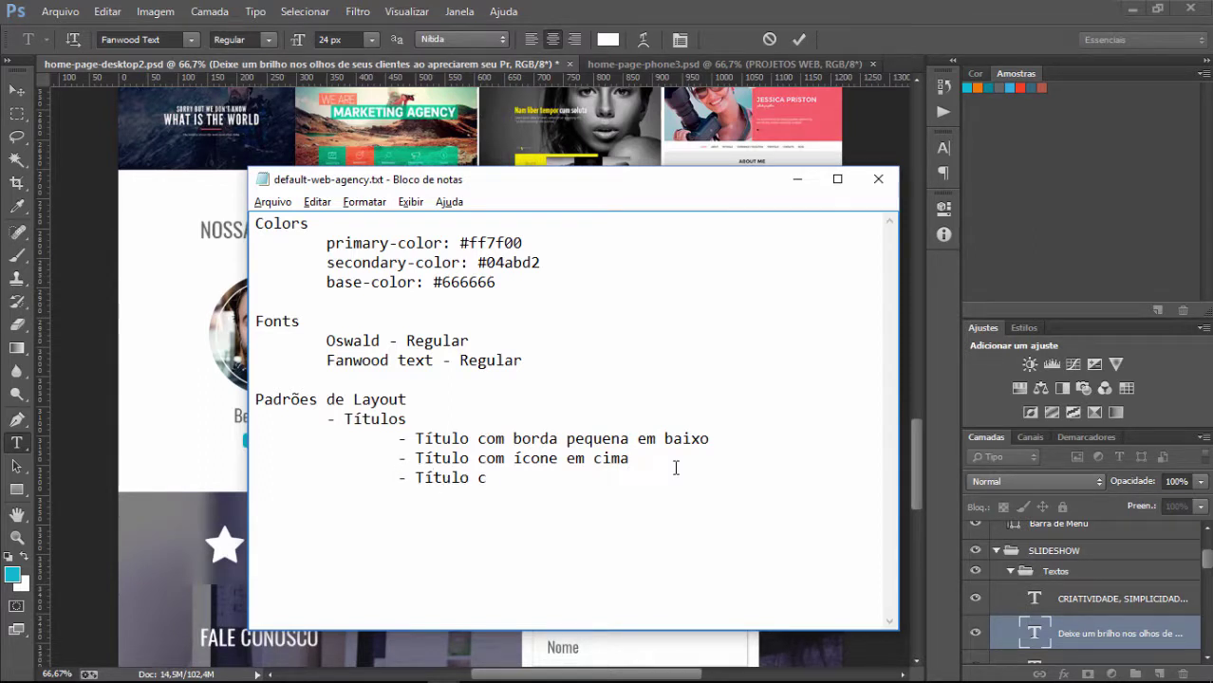
pyautogui.write('om traço a')
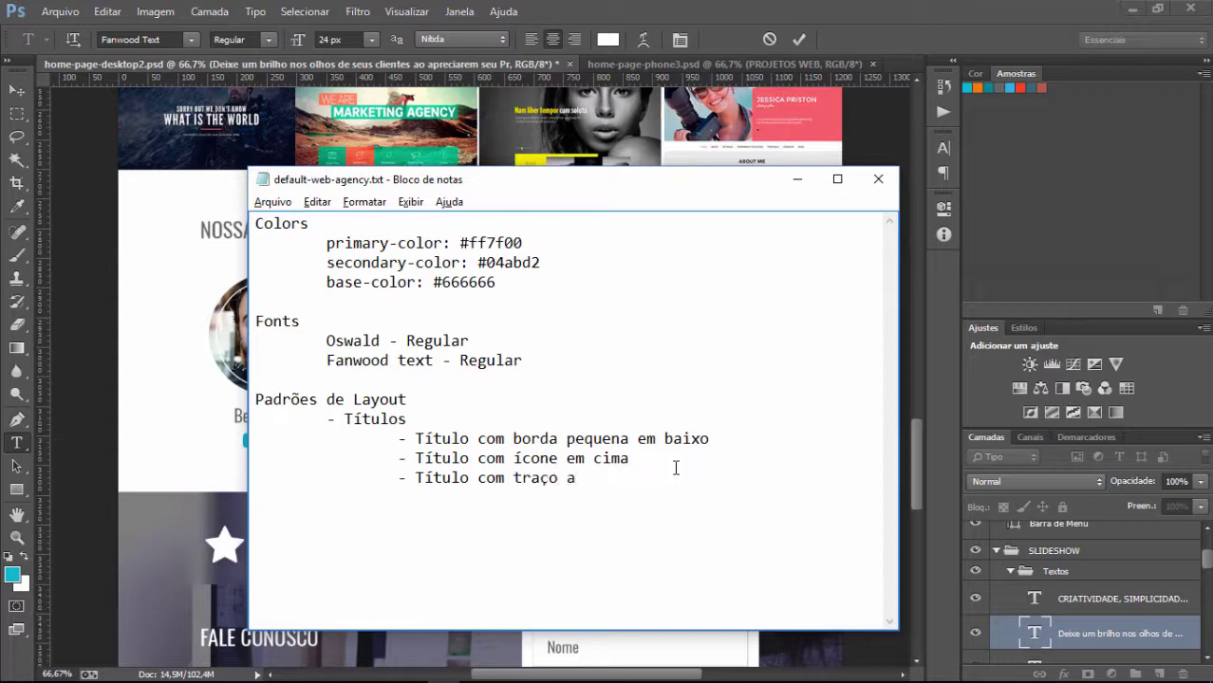
pyautogui.write(' esquerda')
# Check the CENTRAL DE AJUDA heading near the layout's footer and add "Título com ícone na frente" to the Títulos list in Notepad
pyautogui.click(916, 438)
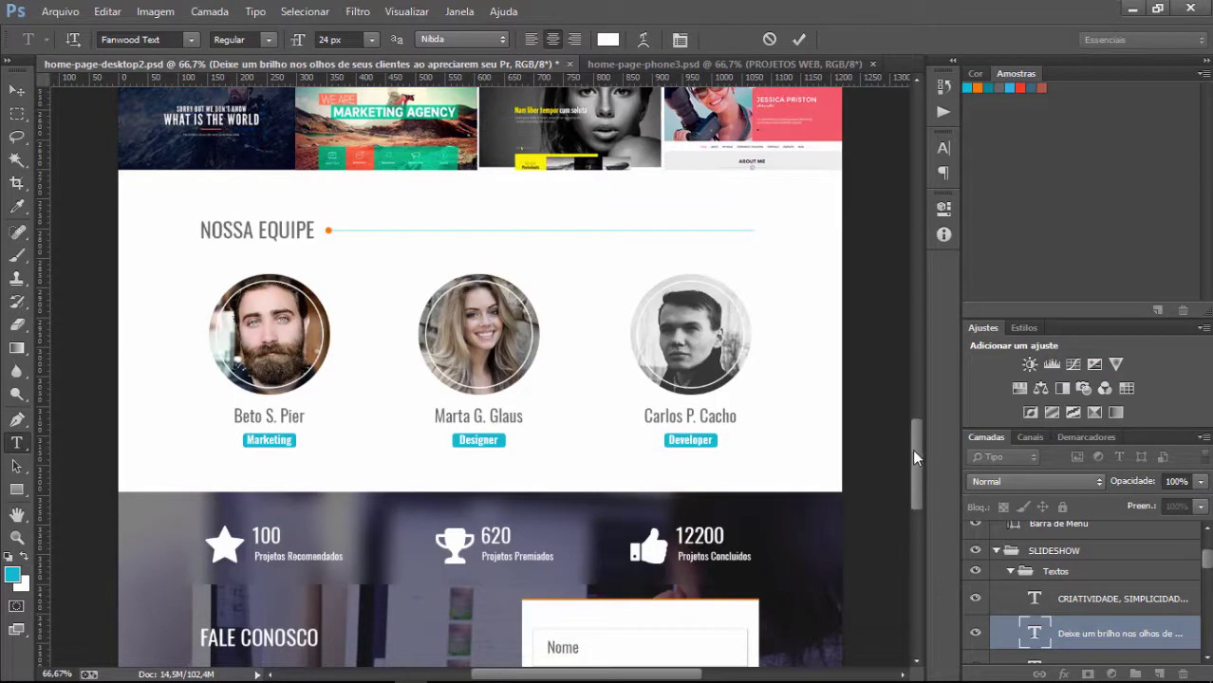
pyautogui.moveTo(914, 458); pyautogui.dragTo(921, 543)
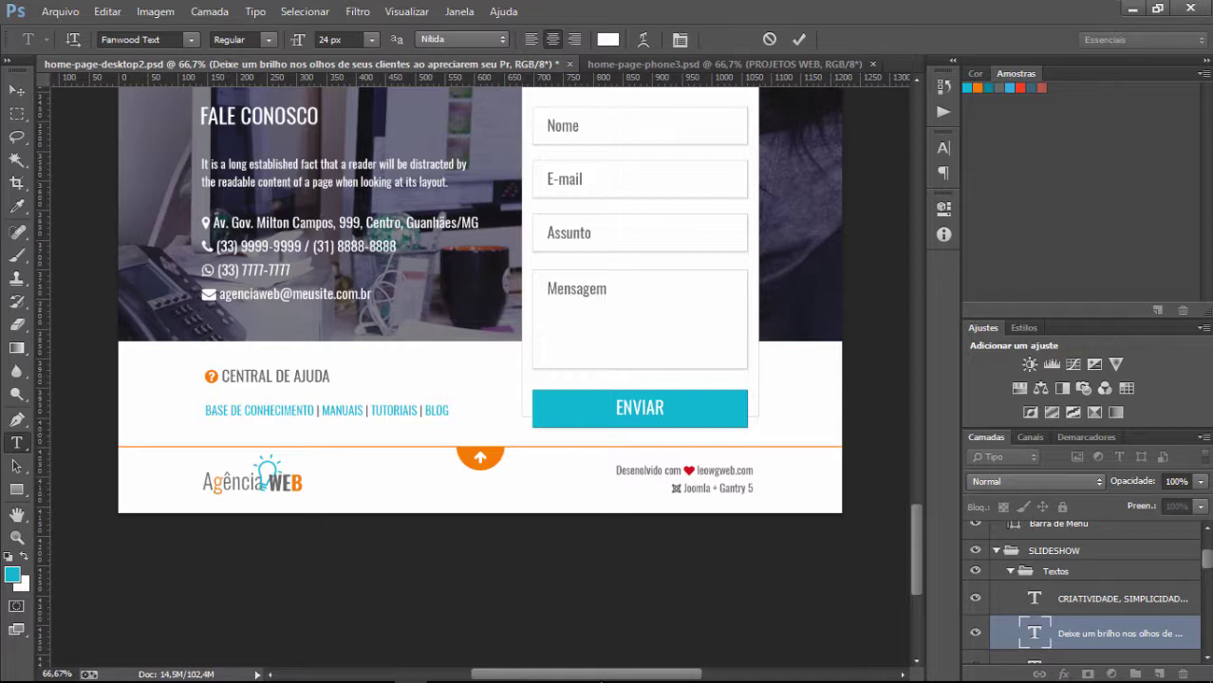
pyautogui.moveTo(443, 669)
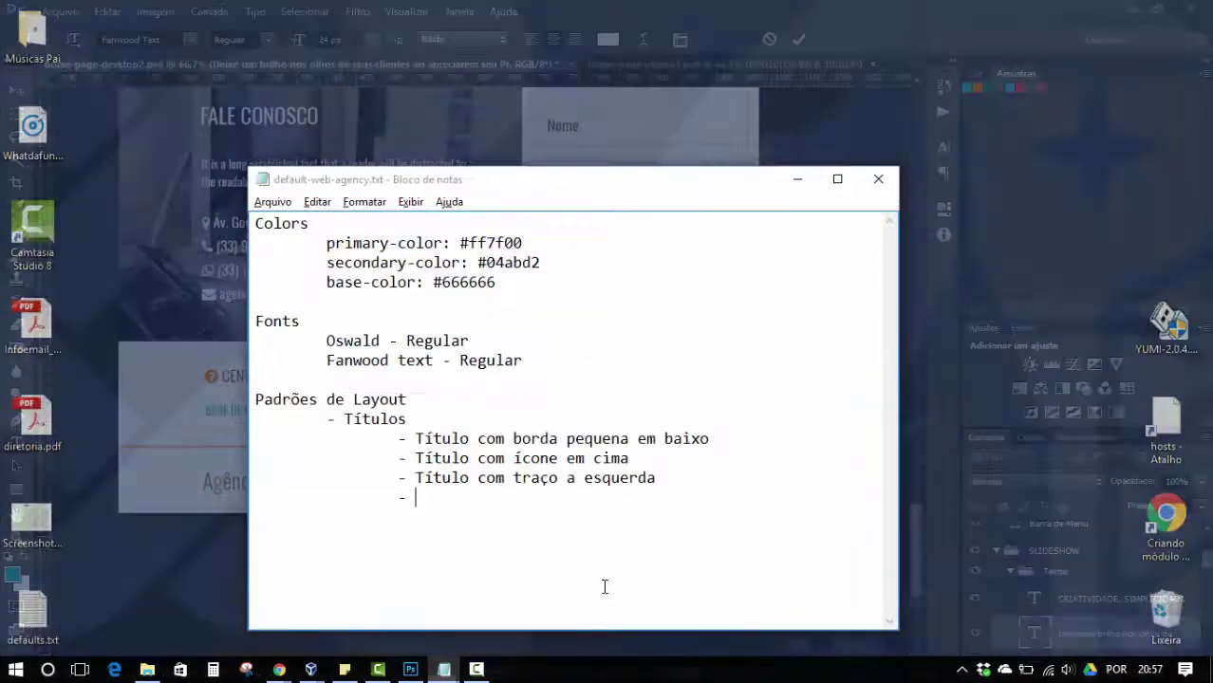
pyautogui.click(604, 587)
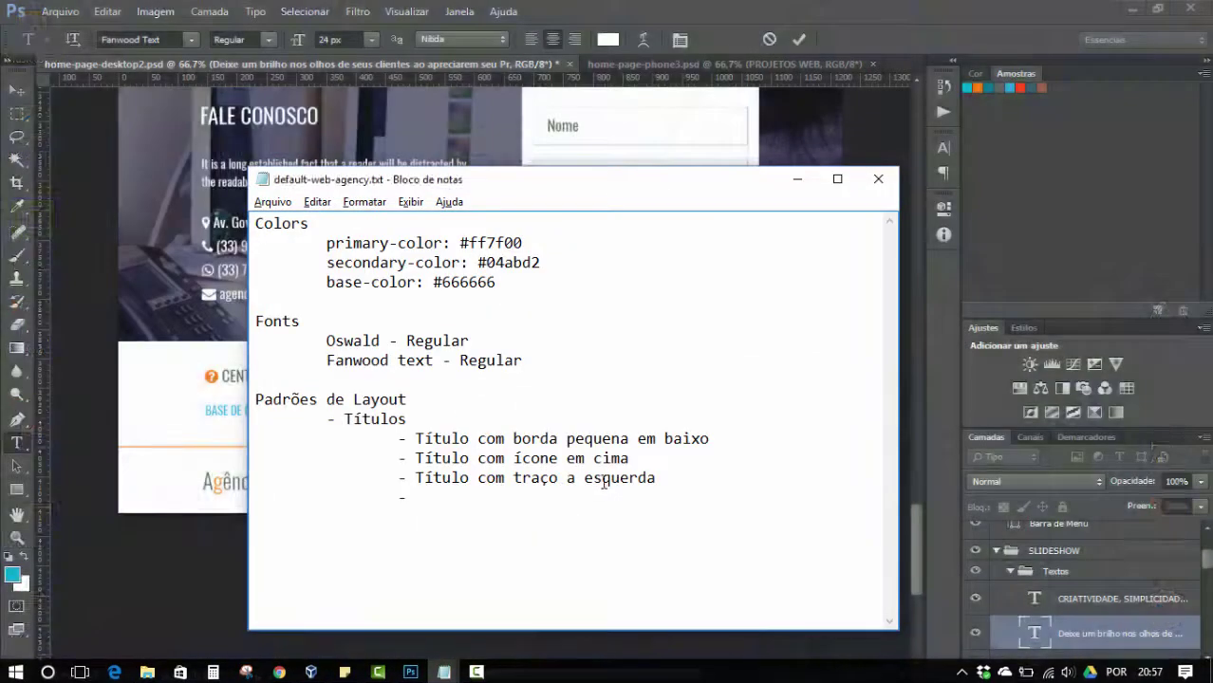
pyautogui.write('T´ti')
pyautogui.press('BackSpace')
pyautogui.press('BackSpace')
pyautogui.press('BackSpace')
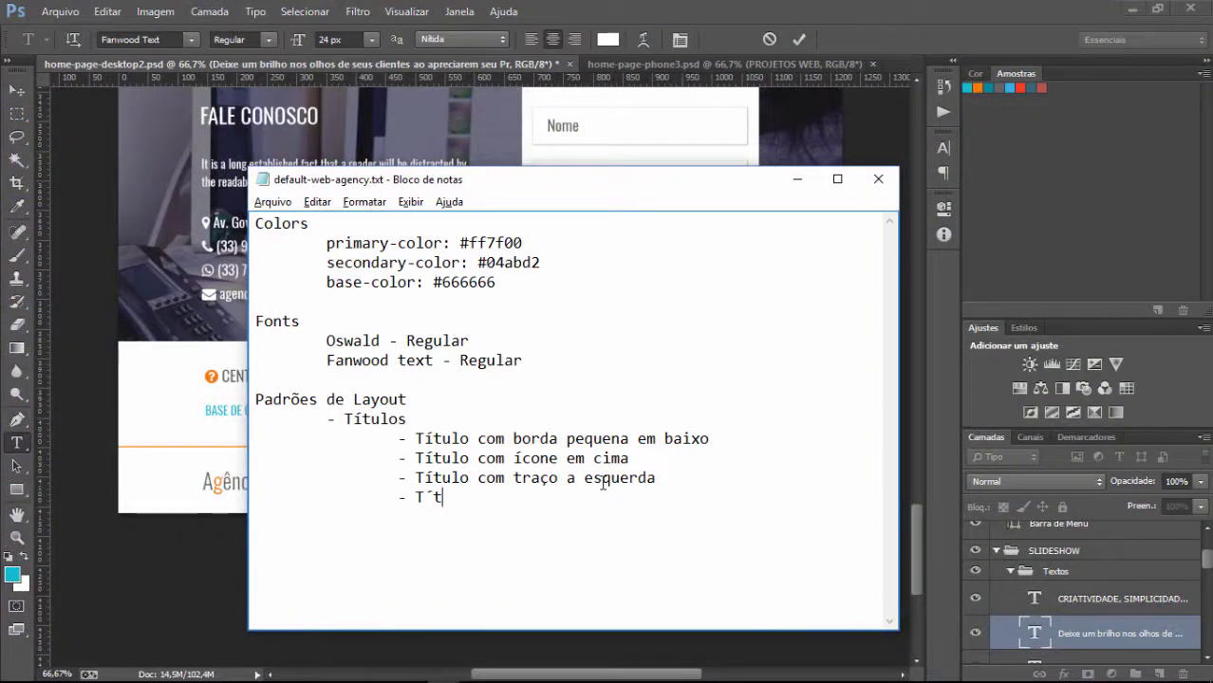
pyautogui.write('ítulo com ícone ')
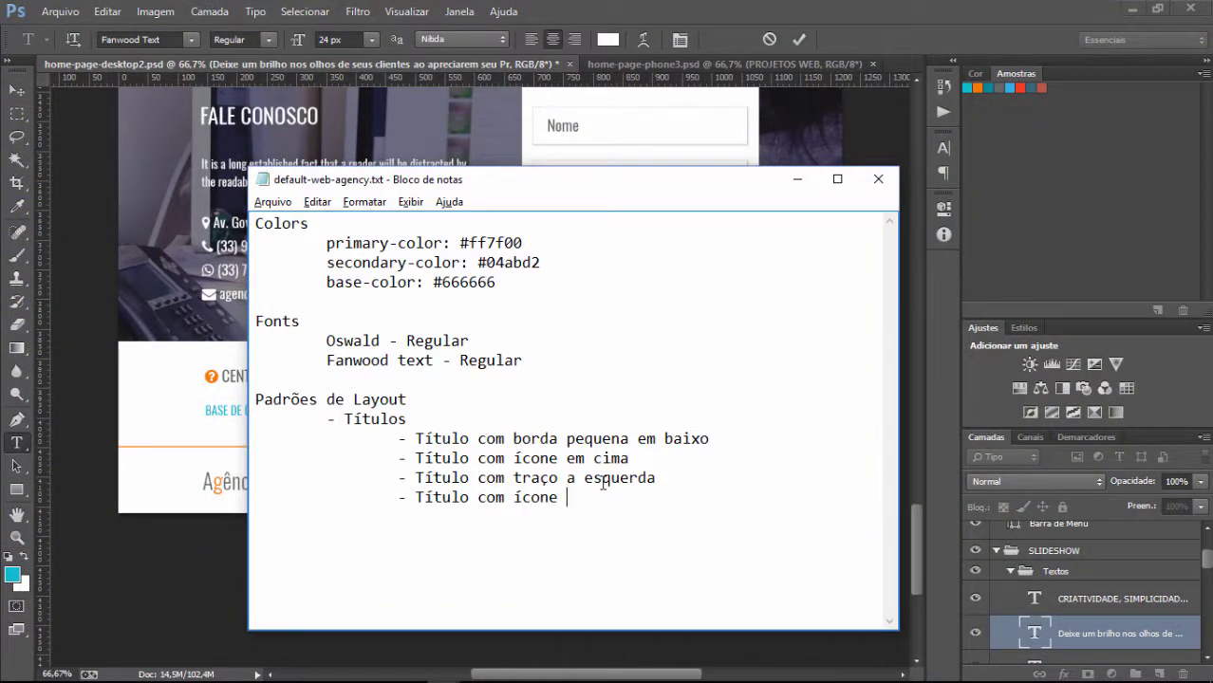
pyautogui.write('na frente')
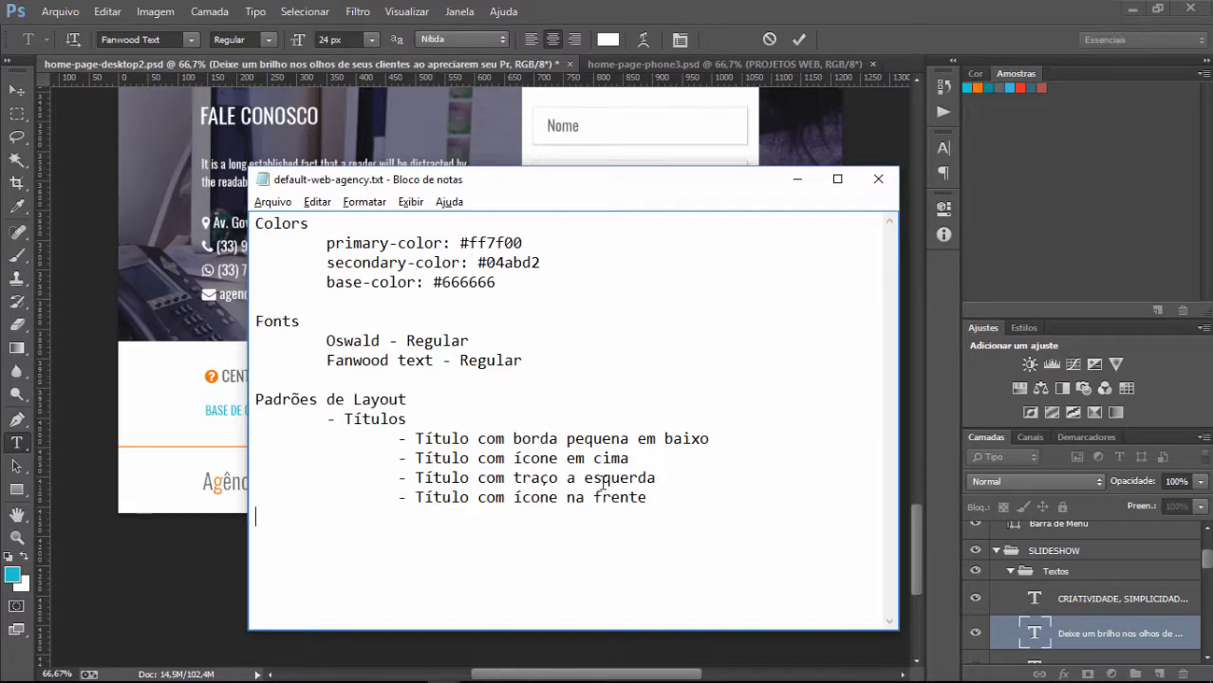
pyautogui.press('Return')
pyautogui.hotkey('ctrl', 'End')
# Minimize Notepad and review the page sections of home-page-desktop2.psd from the footer back up to the header
pyautogui.moveTo(668, 192); pyautogui.dragTo(896, 232)
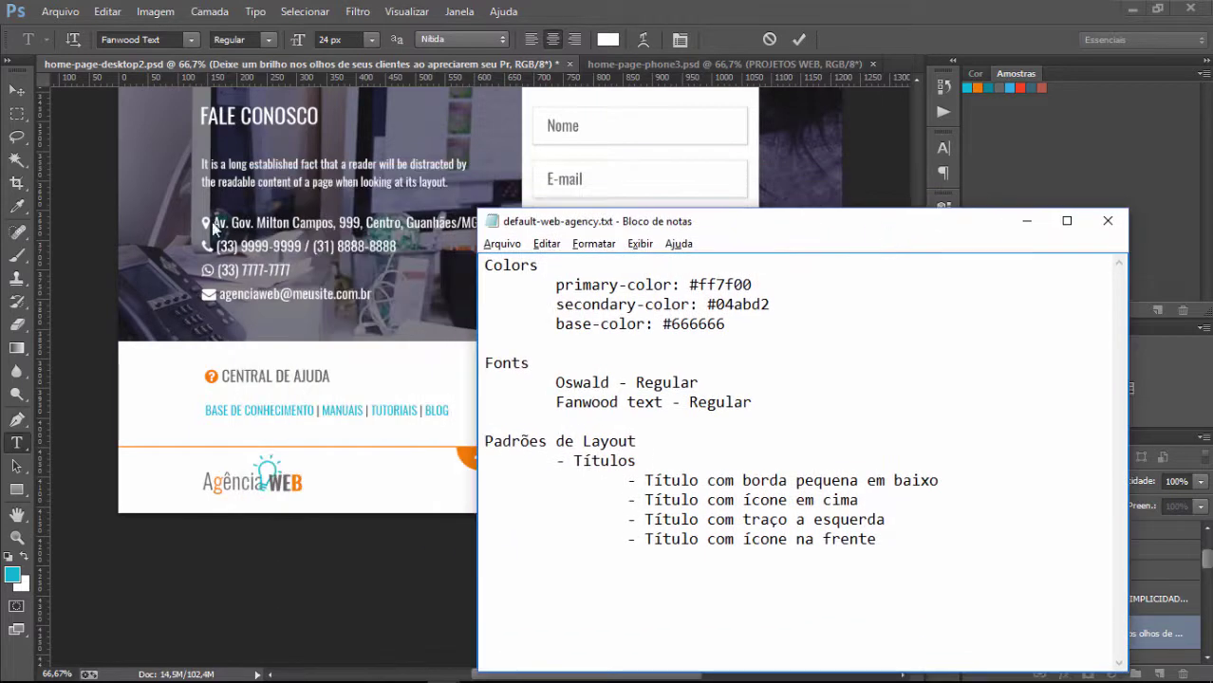
pyautogui.scroll(5, 215, 228)
pyautogui.click(1025, 220)
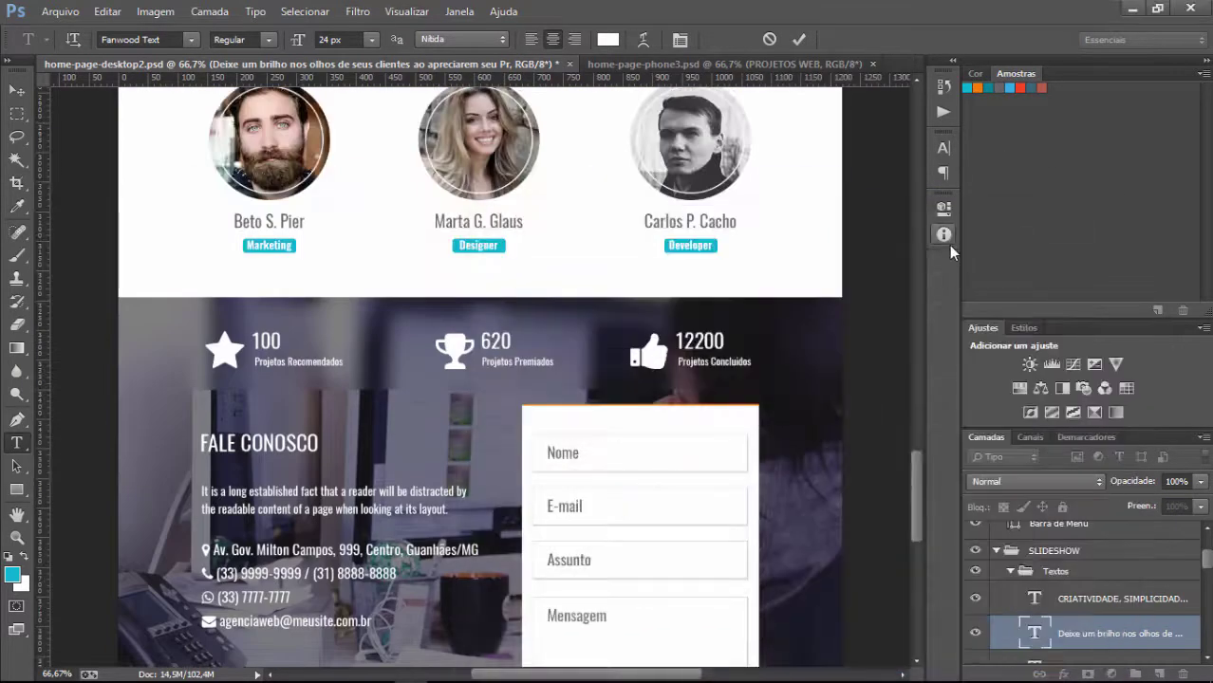
pyautogui.scroll(5, 866, 380)
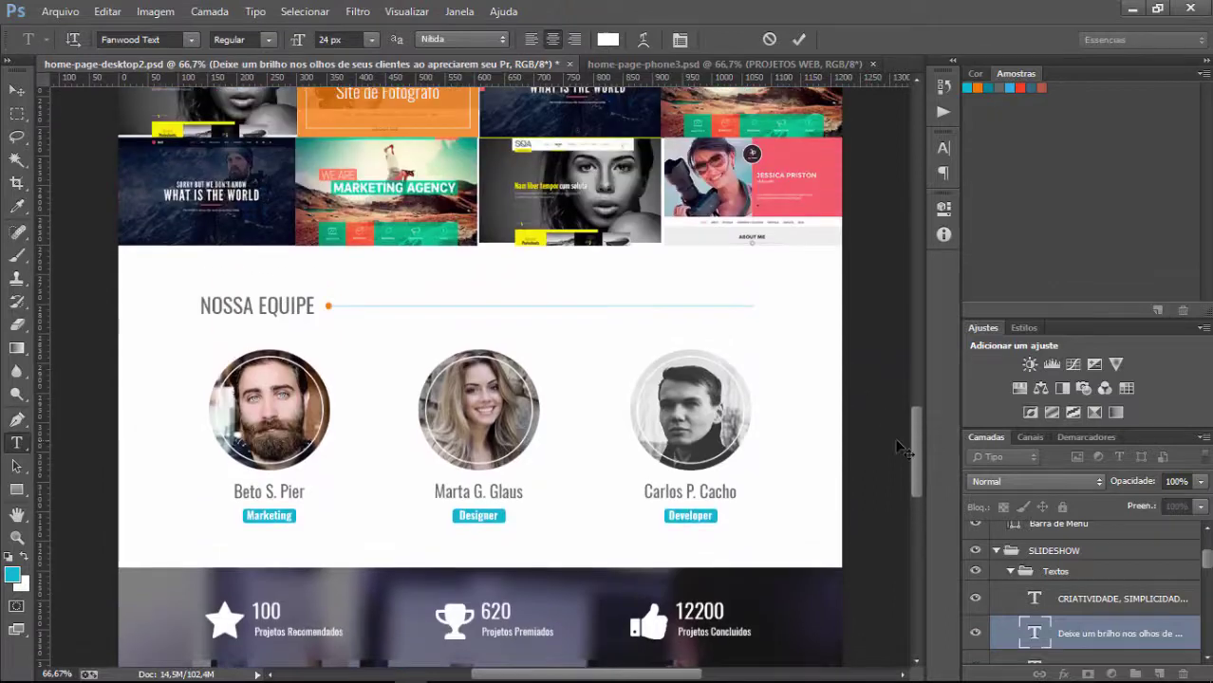
pyautogui.moveTo(917, 444); pyautogui.dragTo(917, 199)
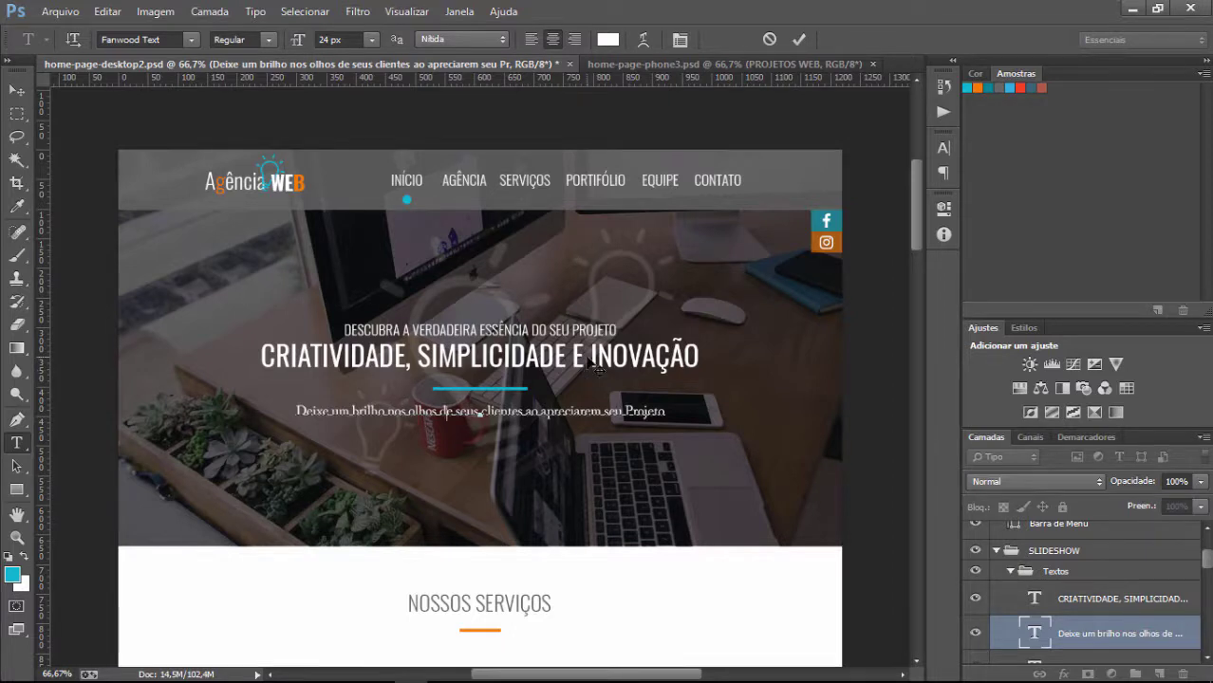
pyautogui.scroll(-1, 598, 353)
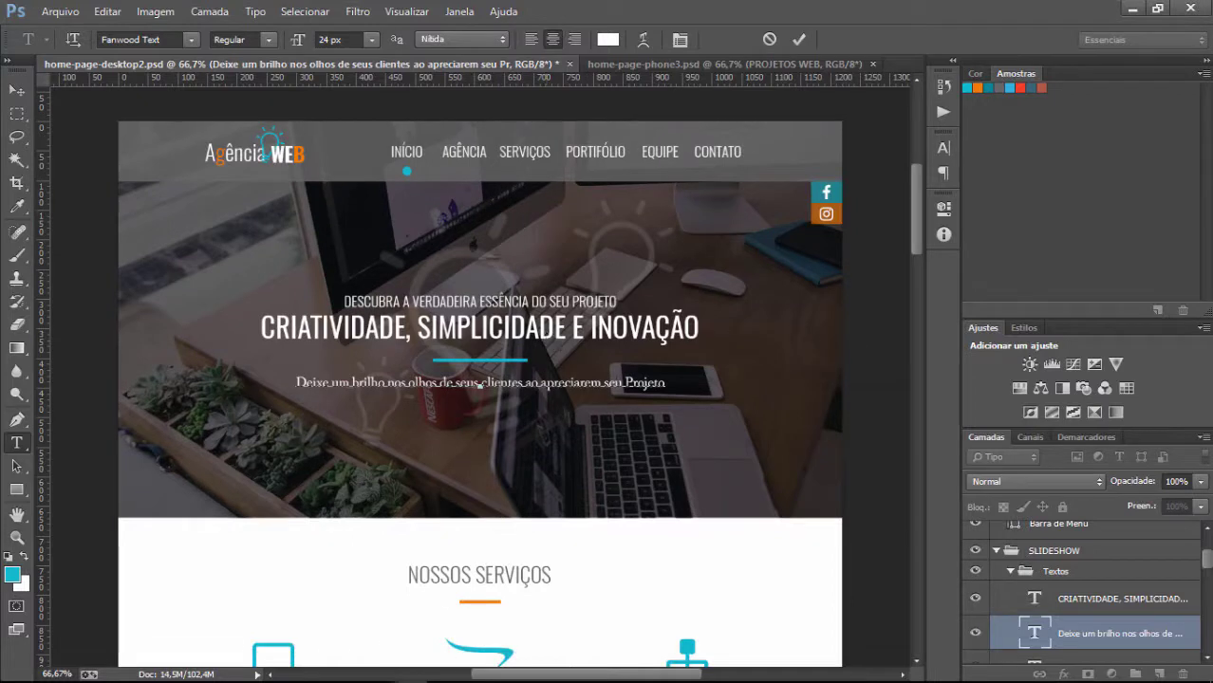
# Switch to default-web-agency.txt and add a "- Sections" entry below the title styles, at the same indentation as Títulos
pyautogui.moveTo(443, 669)
pyautogui.click(586, 620)
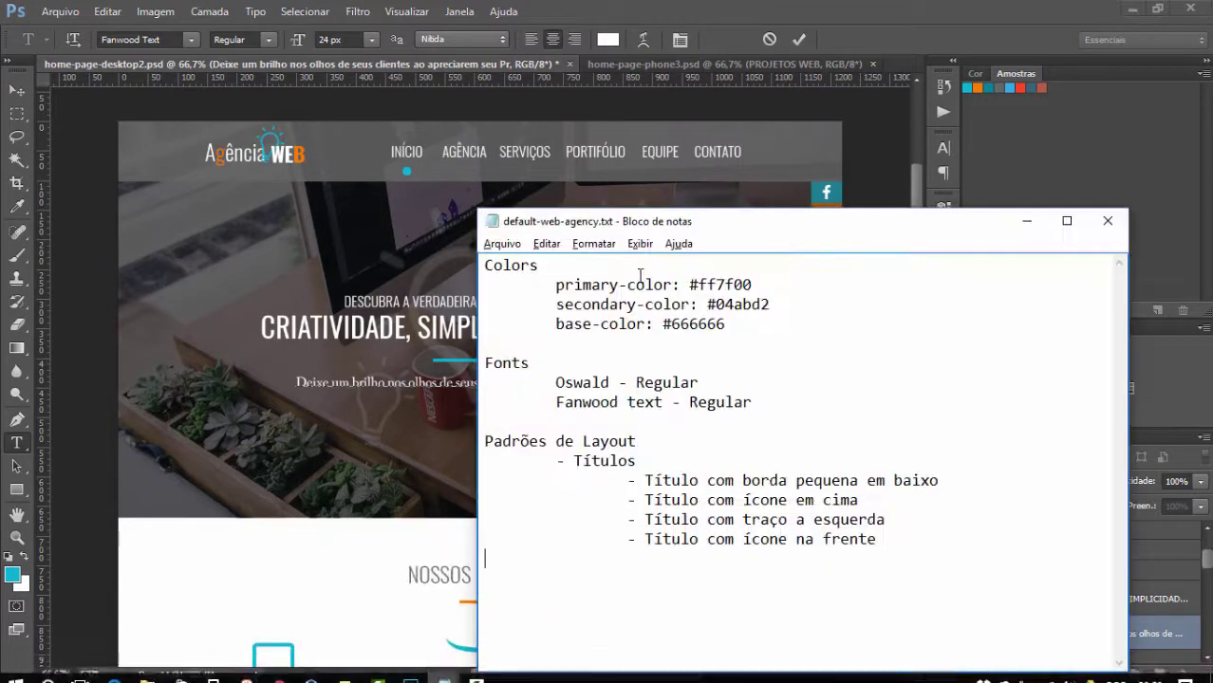
pyautogui.moveTo(732, 220); pyautogui.dragTo(1005, 168)
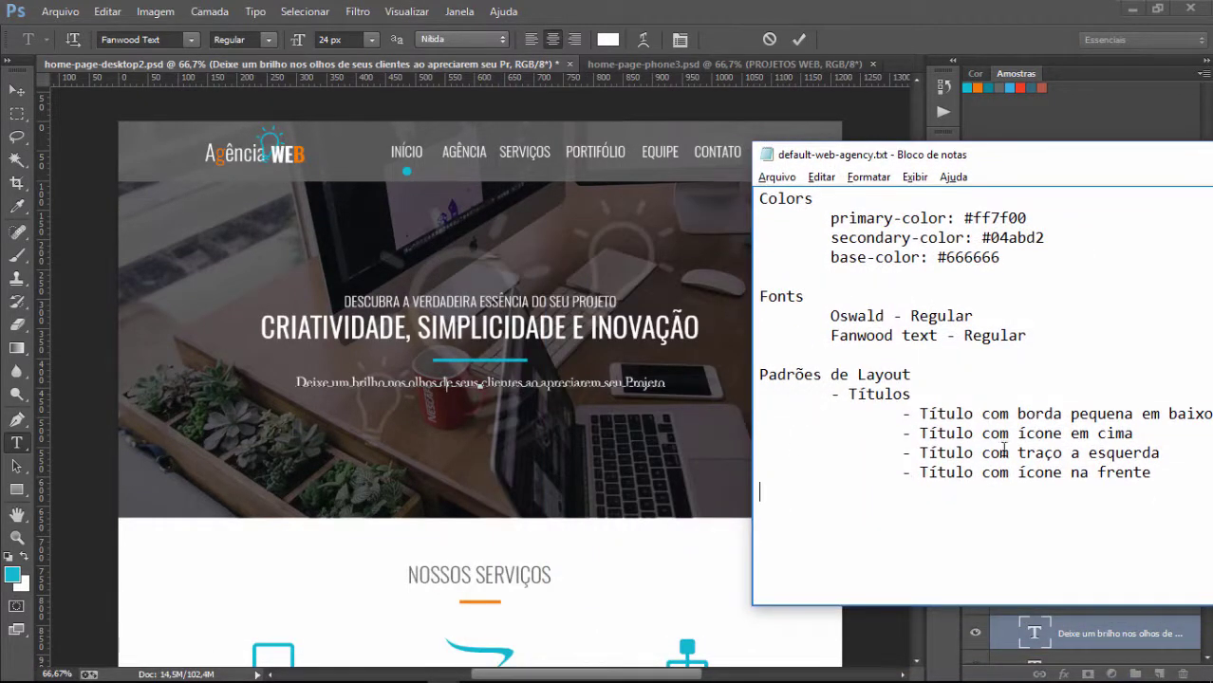
pyautogui.click(1172, 472)
pyautogui.moveTo(1010, 153); pyautogui.dragTo(958, 133)
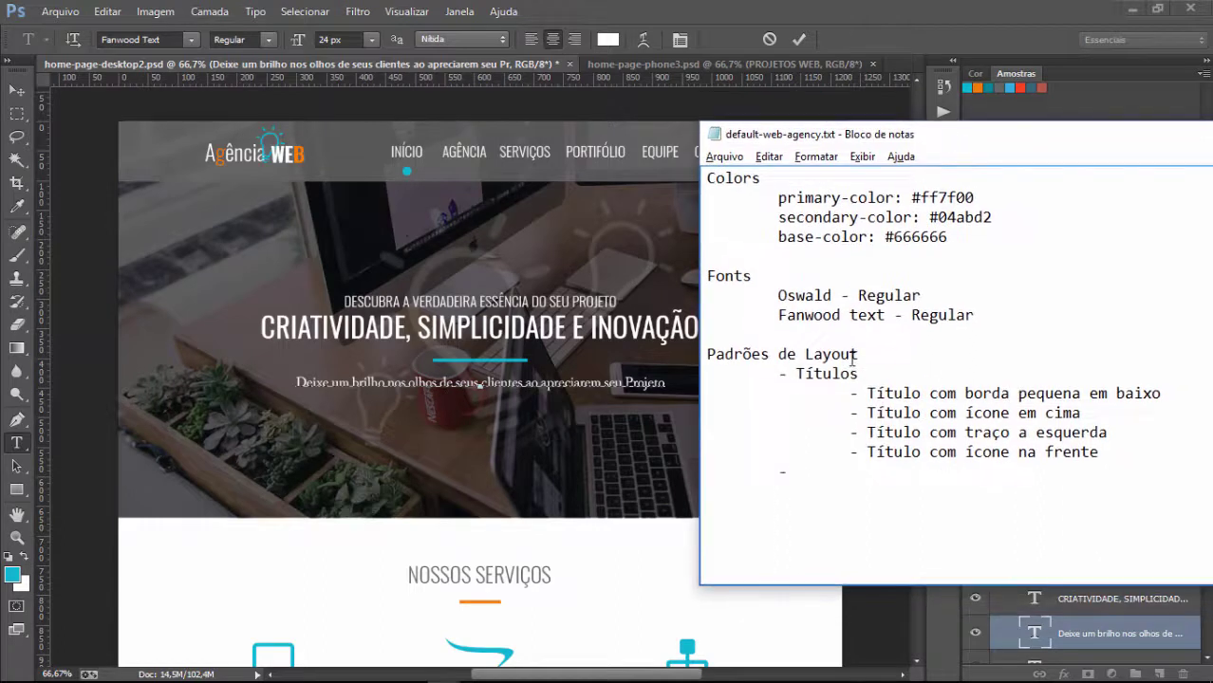
pyautogui.write('Sect')
pyautogui.moveTo(1024, 137); pyautogui.dragTo(822, 147)
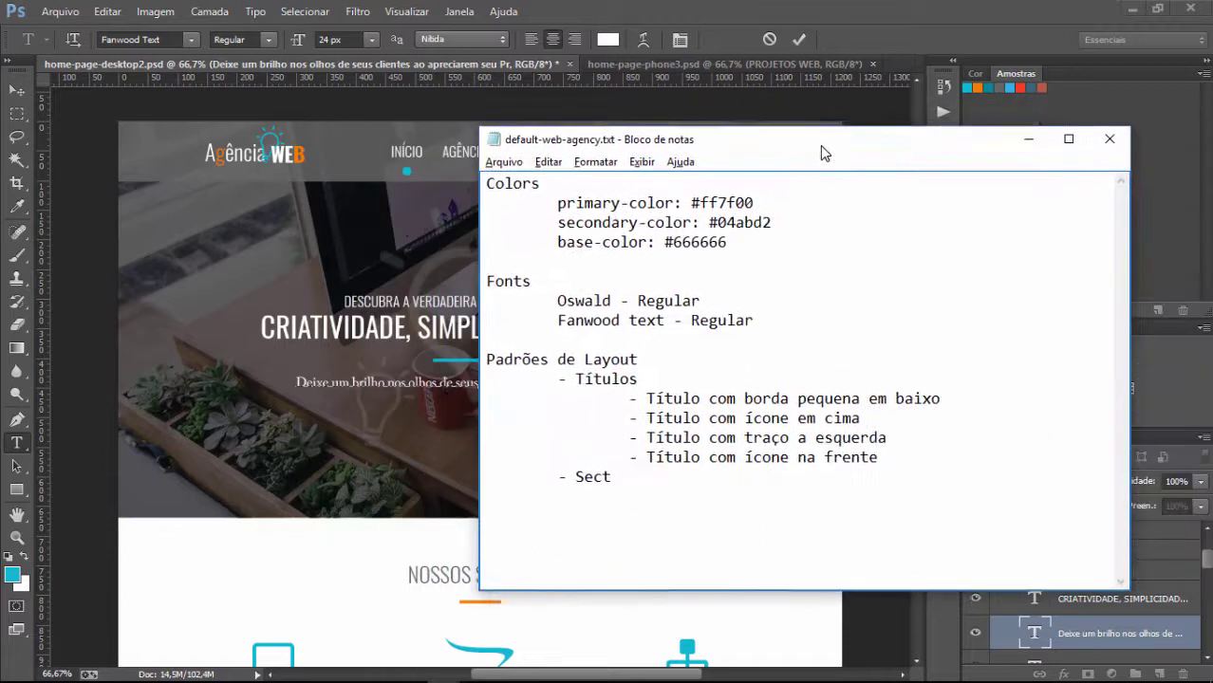
pyautogui.write('ions')
pyautogui.press('Return')
pyautogui.press('Tab')
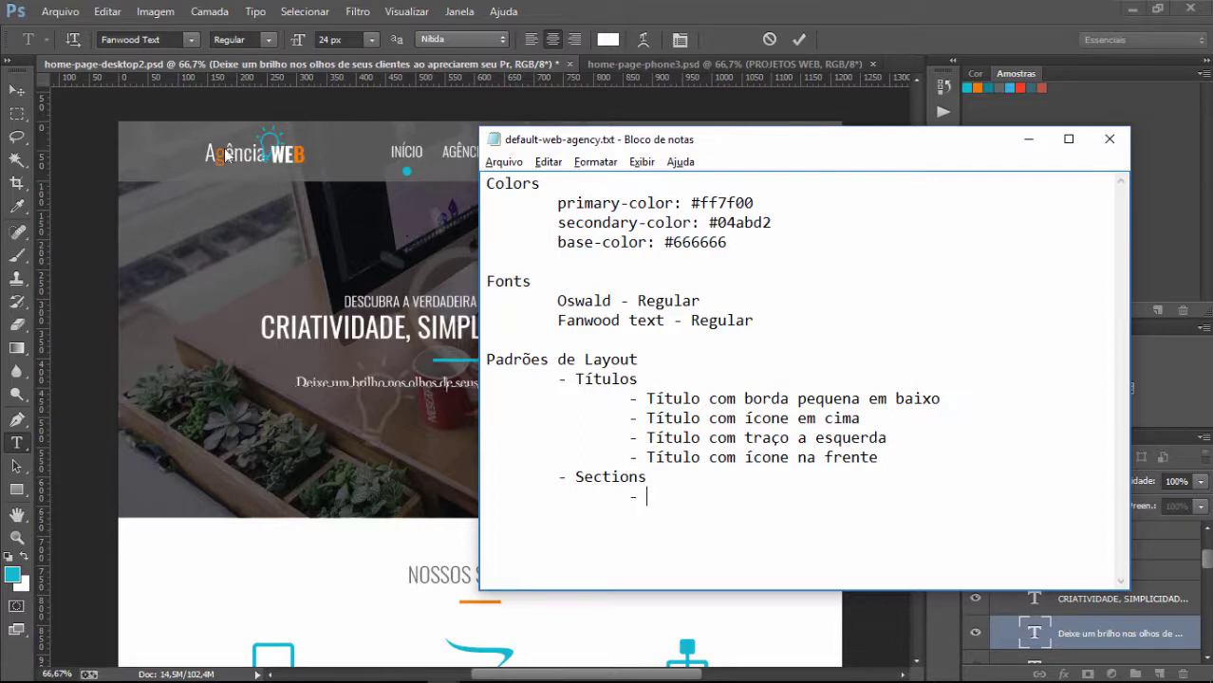
# List "Top (#666)" and "Slider (#fff)" as dashed, indented sub-entries of Sections
pyautogui.write('- Top')
pyautogui.write(' ()')
pyautogui.write('#')
pyautogui.moveTo(806, 154); pyautogui.dragTo(797, 218)
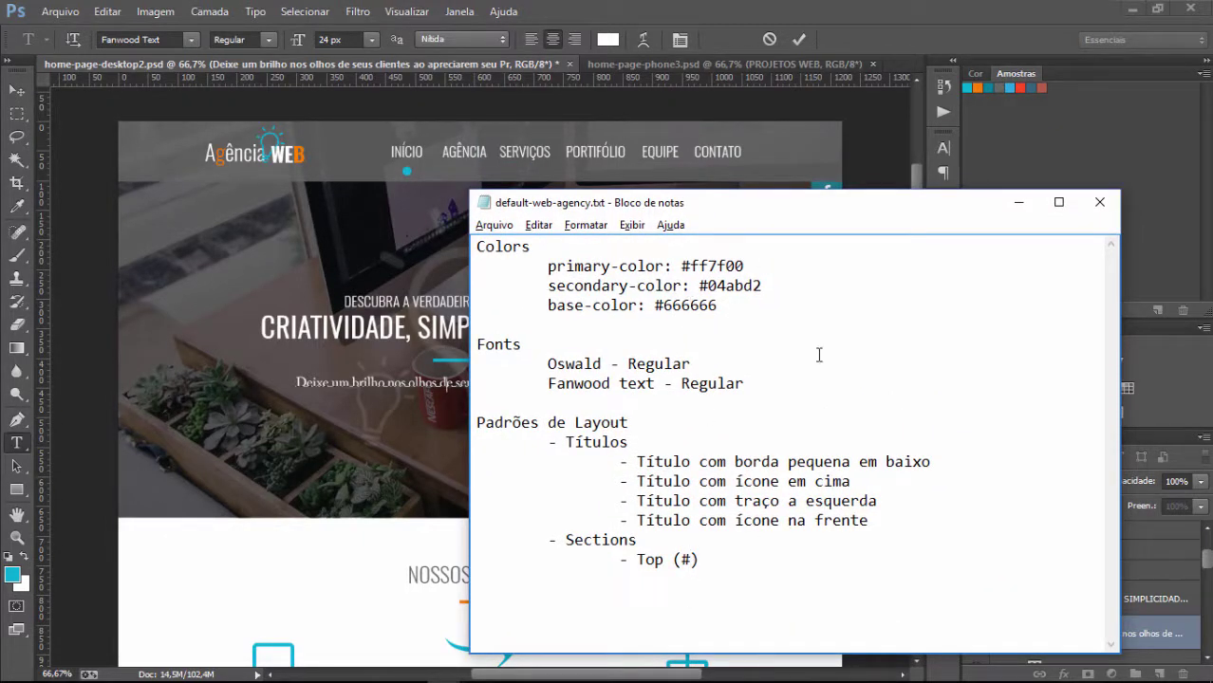
pyautogui.write('666')
pyautogui.press('Return')
pyautogui.write('Slider')
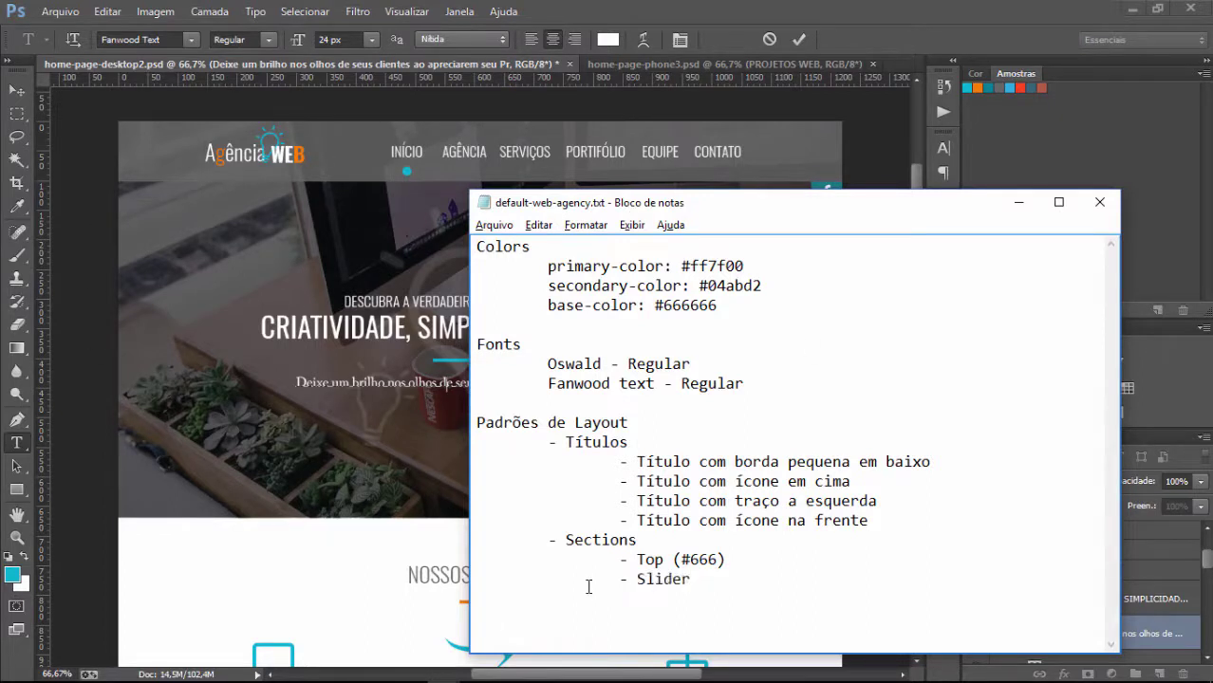
pyautogui.write(' ()')
pyautogui.write('#fff')
pyautogui.write('-')
# Check the NOSSOS SERVIÇOS part of the layout and add "Service (#fff)" to the Sections list
pyautogui.scroll(-3, 247, 281)
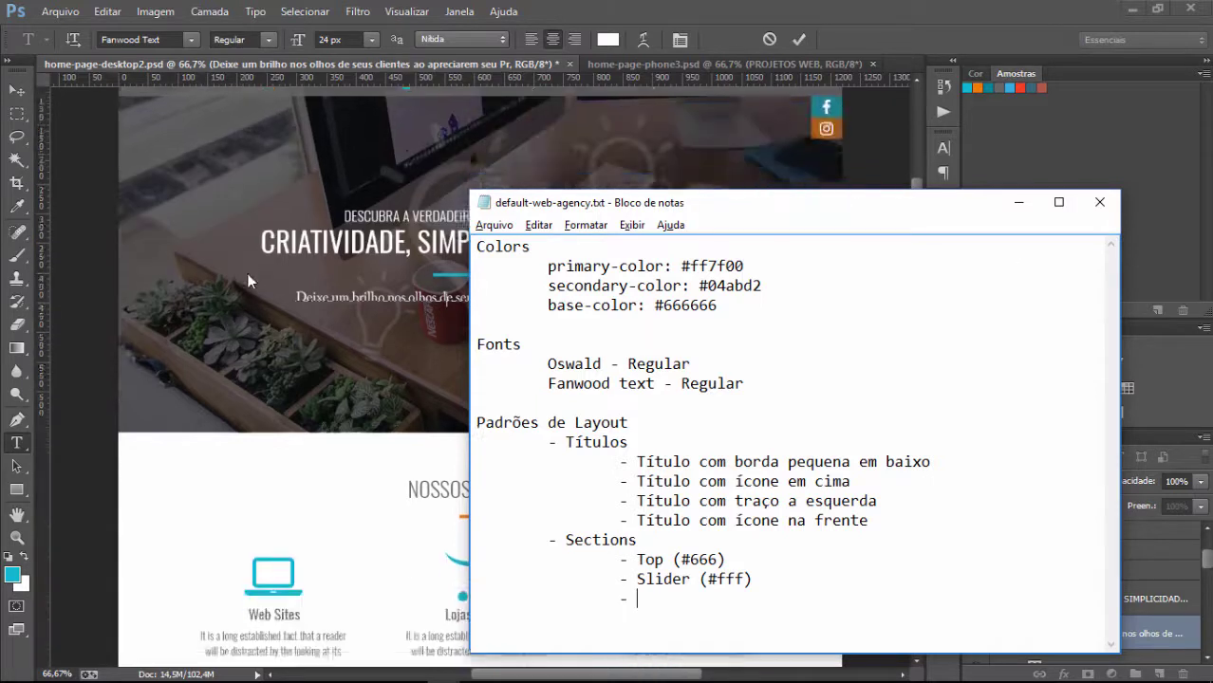
pyautogui.scroll(-6, 247, 280)
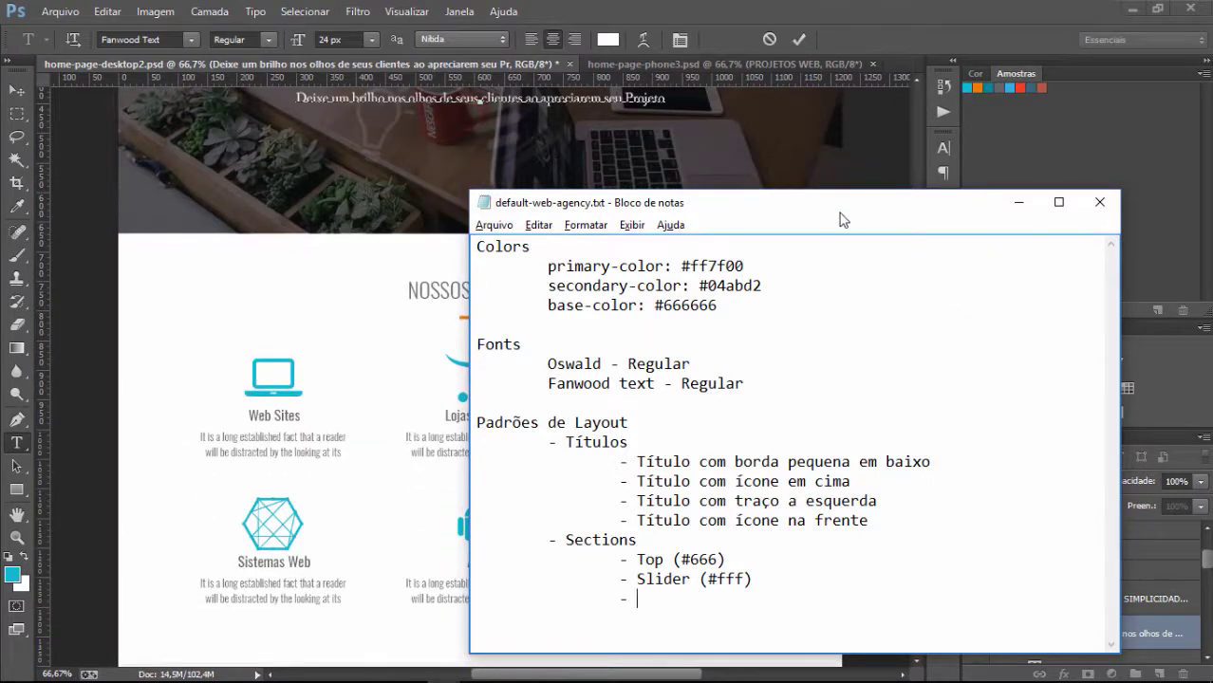
pyautogui.moveTo(839, 221); pyautogui.dragTo(1071, 217)
pyautogui.write('Ser')
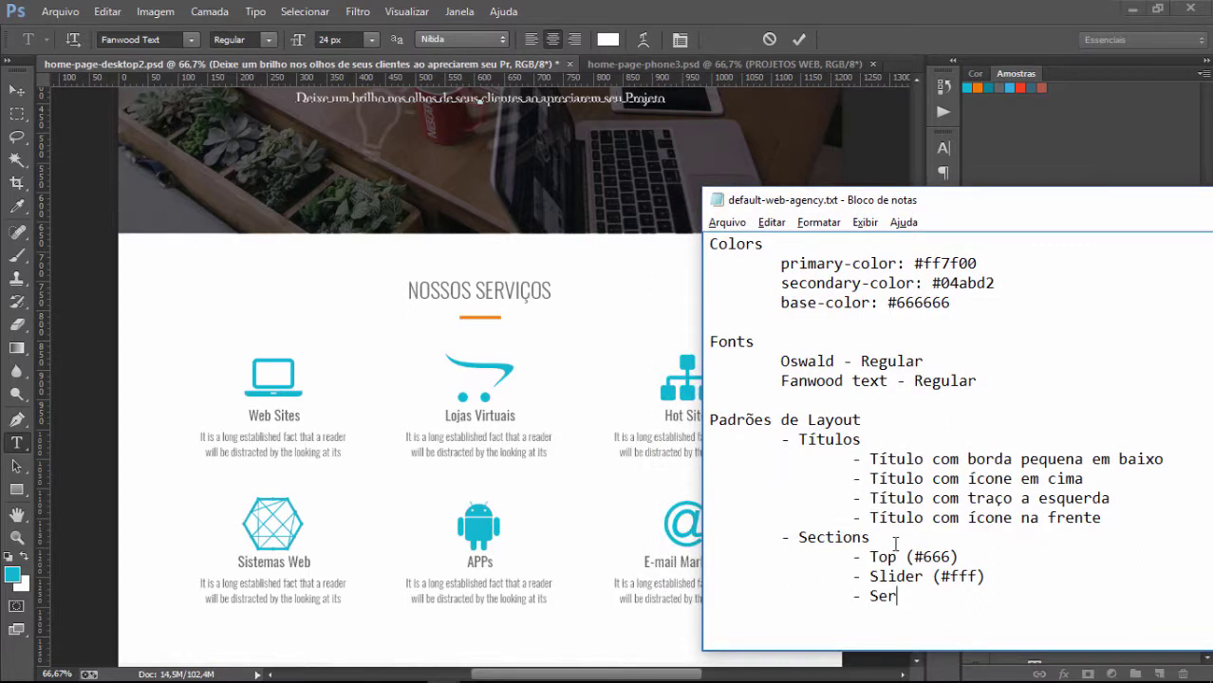
pyautogui.write('vice ()')
pyautogui.press('Left')
pyautogui.write('#')
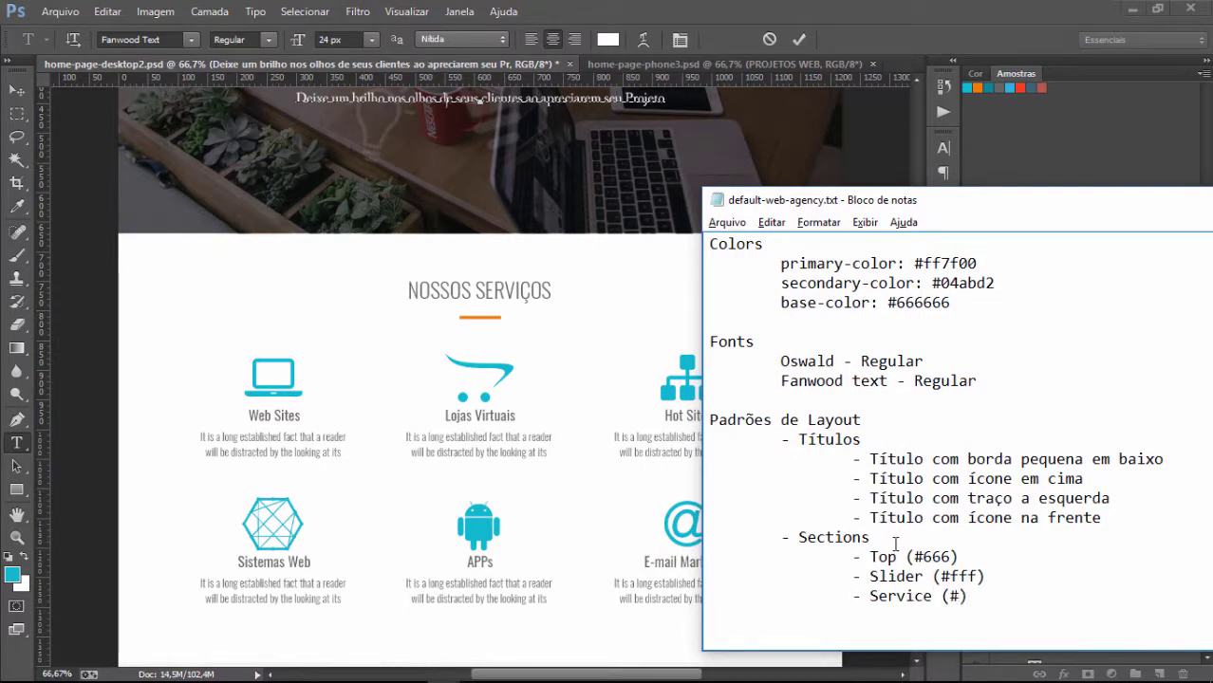
pyautogui.write('fff')
pyautogui.press('Right')
pyautogui.press('Return')
pyautogui.press('Tab')
# Check the PROJETOS WEB part of the layout and add "Web-Project (#fff)" below Service in the Sections list
pyautogui.scroll(-8, 392, 189)
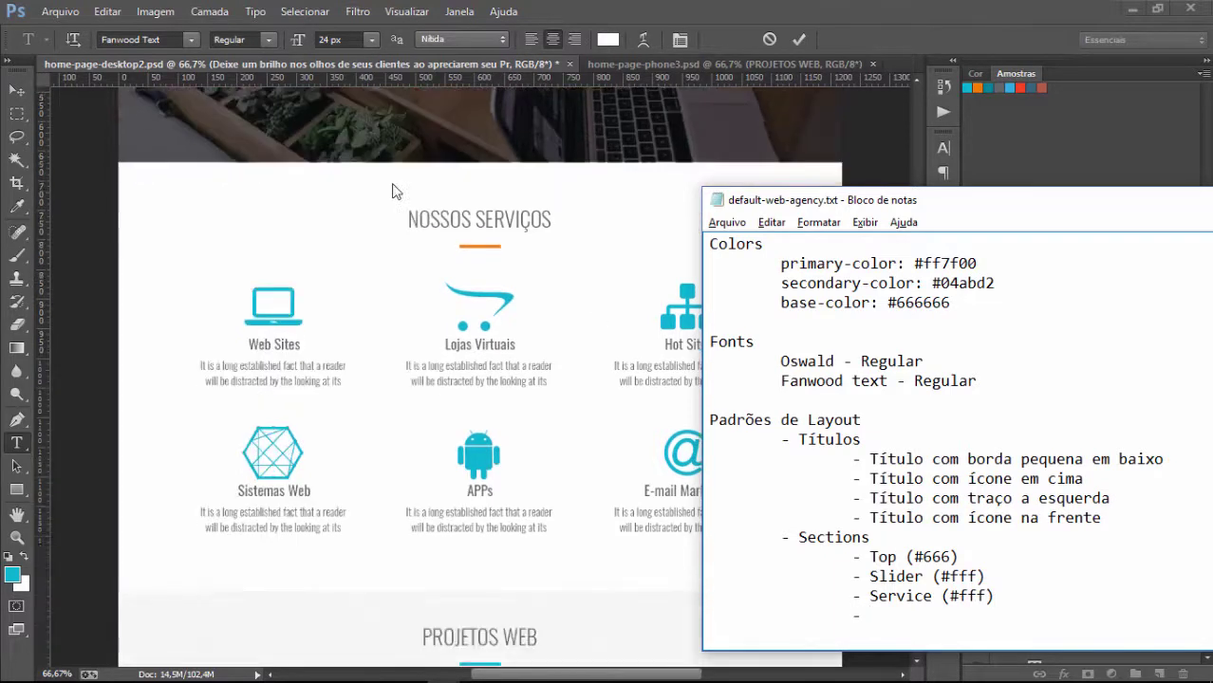
pyautogui.scroll(-2, 560, 278)
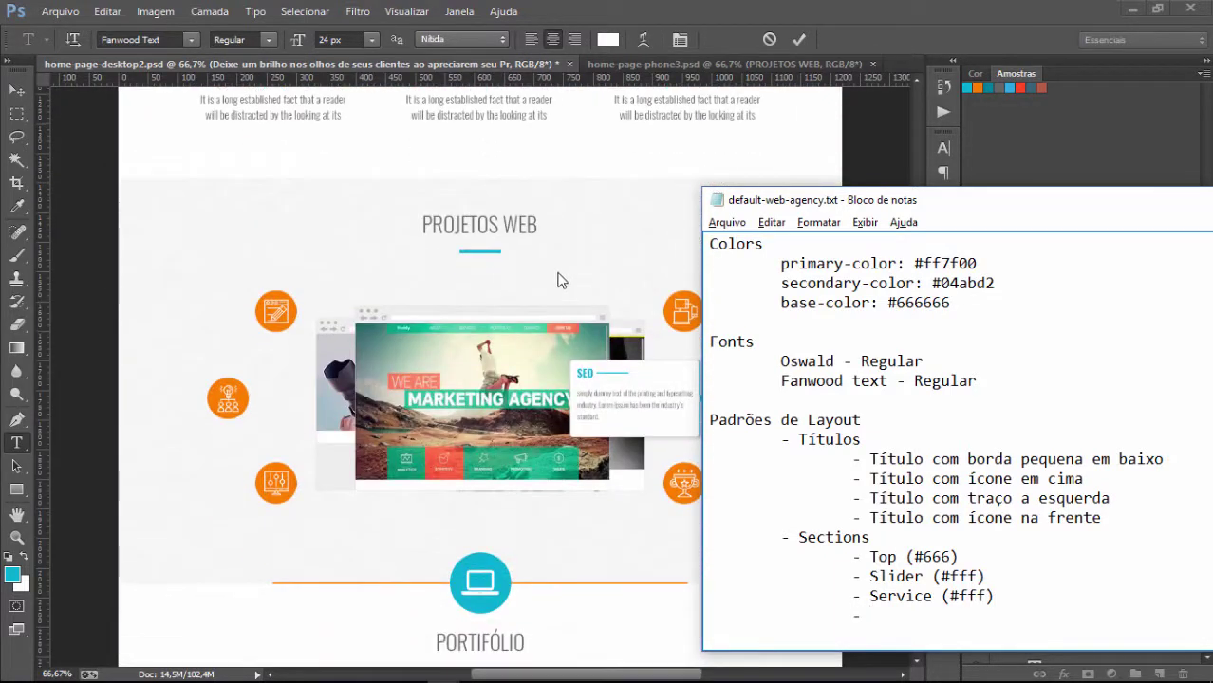
pyautogui.scroll(-1, 398, 273)
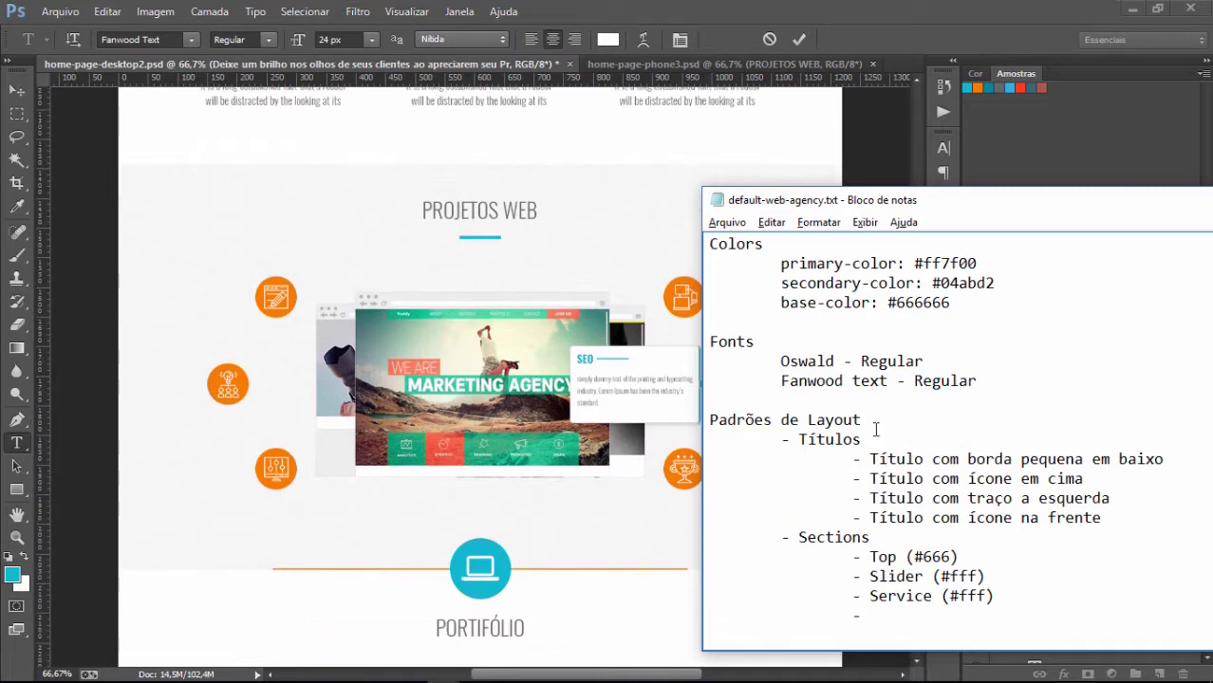
pyautogui.write('Web P')
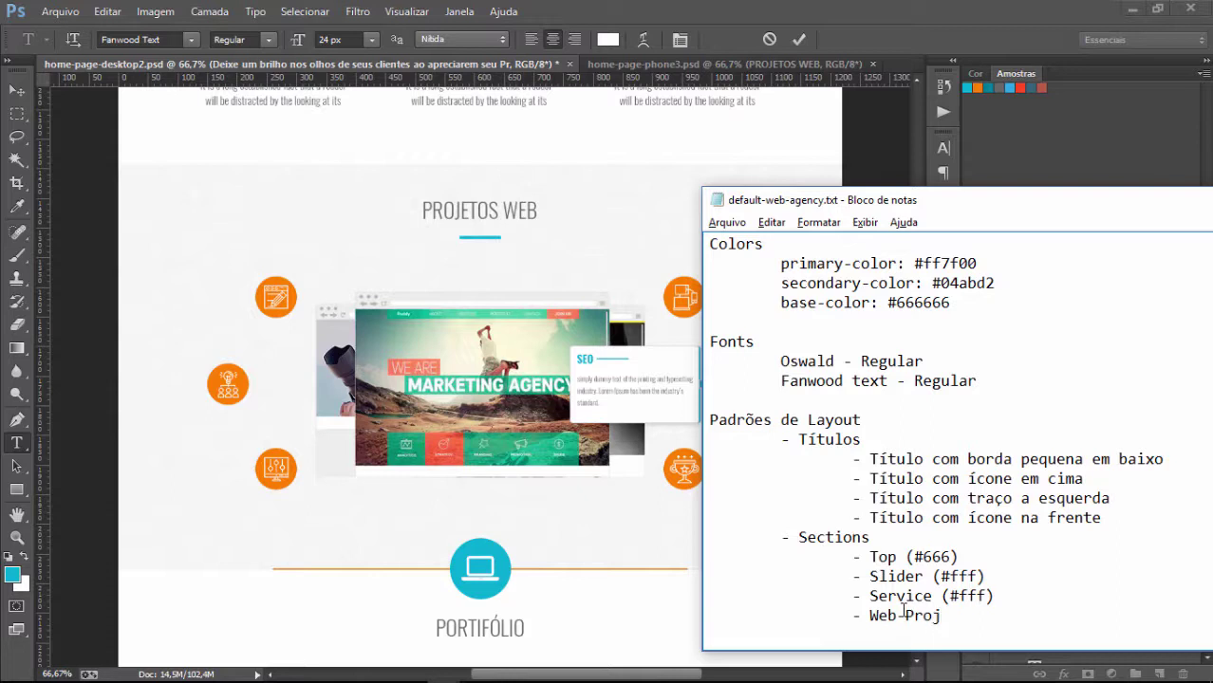
pyautogui.write('roject ()')
pyautogui.write('#fff')
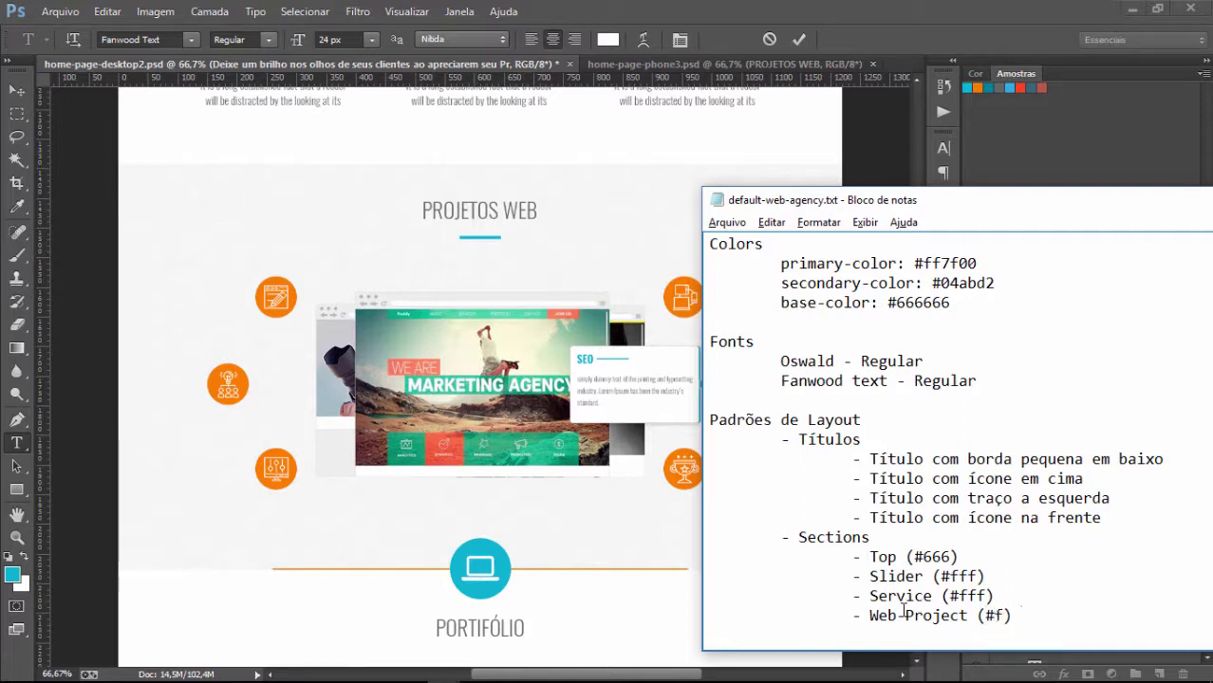
# Check the PORTIFÓLIO part of the layout and add "- Portfolio ()" with empty parentheses below Web-Project in the Sections list
pyautogui.scroll(-6, 491, 257)
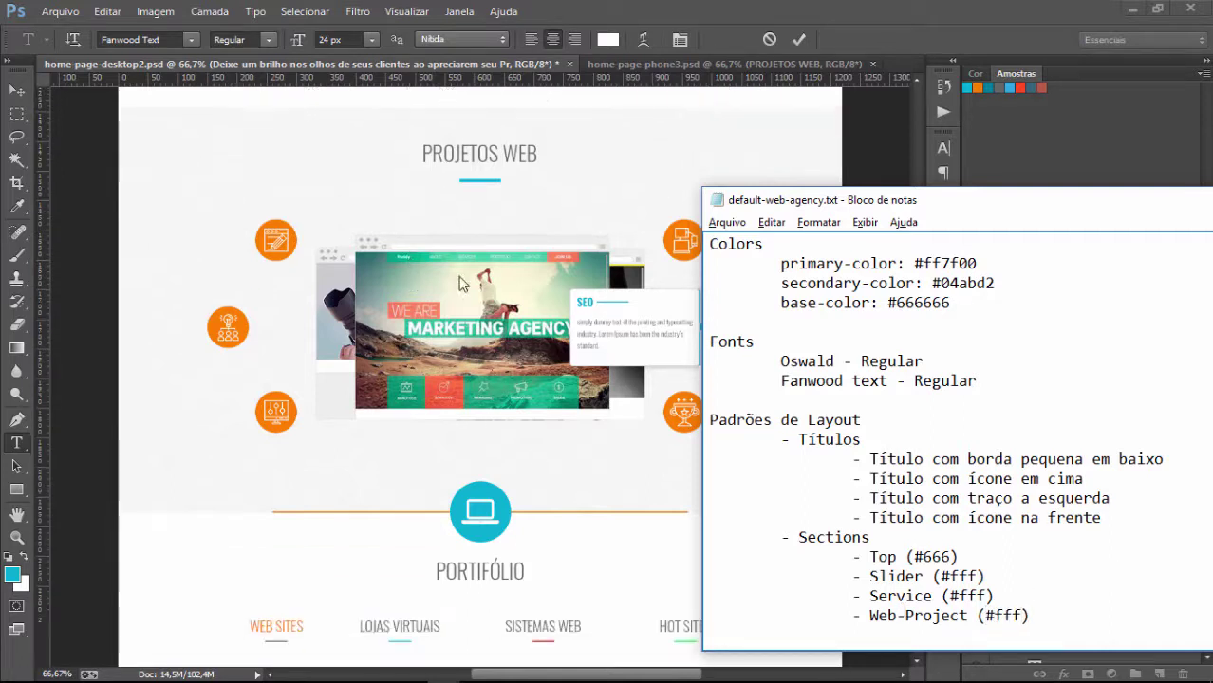
pyautogui.scroll(-2, 492, 257)
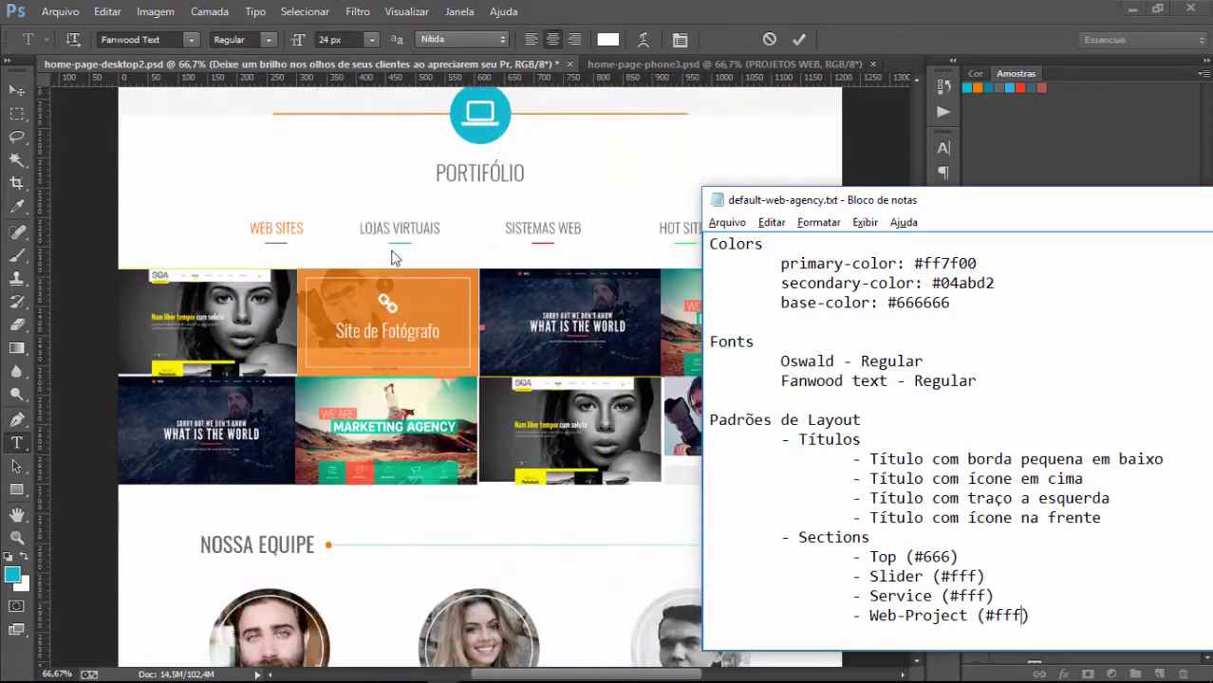
pyautogui.click(1031, 617)
pyautogui.press('Return')
pyautogui.press('Tab')
pyautogui.write('- Por')
pyautogui.press('BackSpace')
pyautogui.press('BackSpace')
pyautogui.write('otfolio')
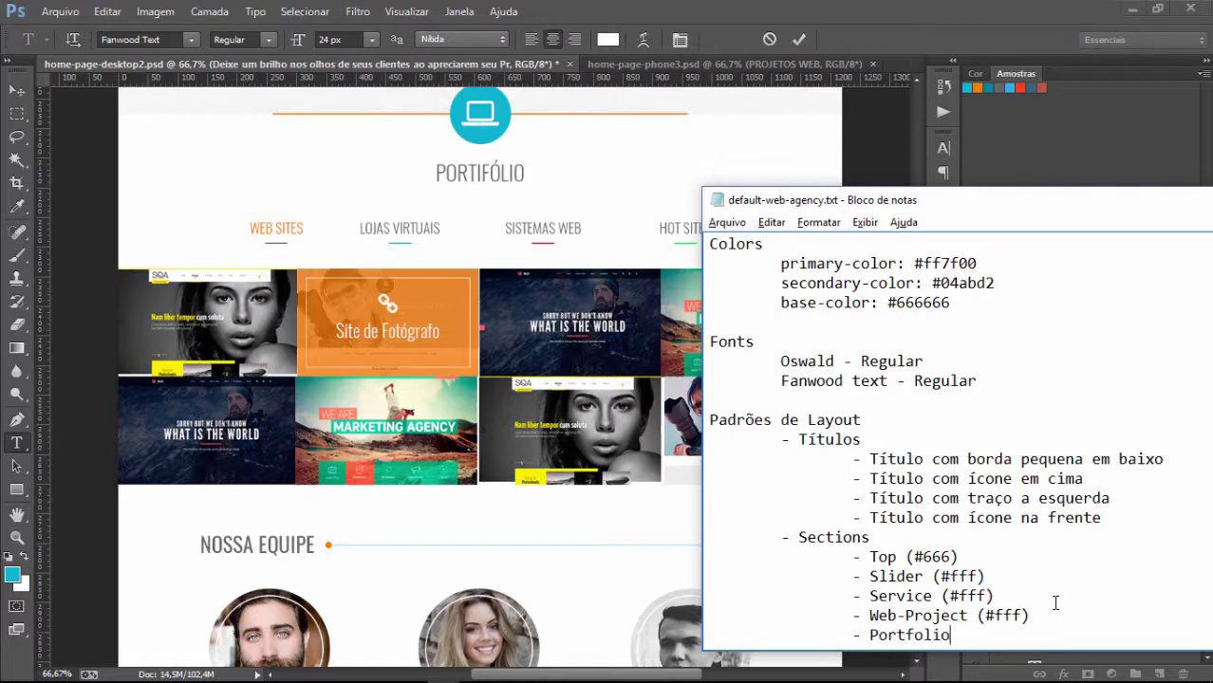
pyautogui.write(' (#')
pyautogui.press('BackSpace')
pyautogui.press('BackSpace')
pyautogui.write('()')
# Recheck the PROJETOS WEB part of the layout and replace the Web-Project color in parentheses with "Background Image"
pyautogui.scroll(5, 509, 204)
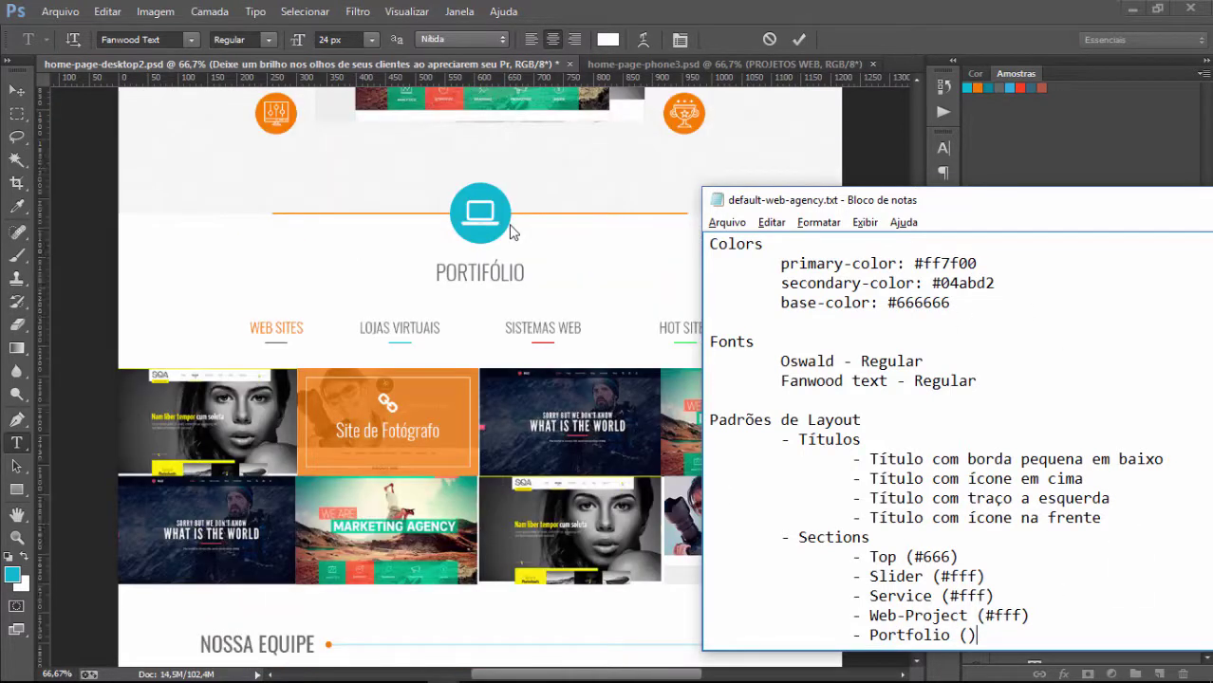
pyautogui.scroll(3, 513, 233)
pyautogui.doubleClick(1008, 616)
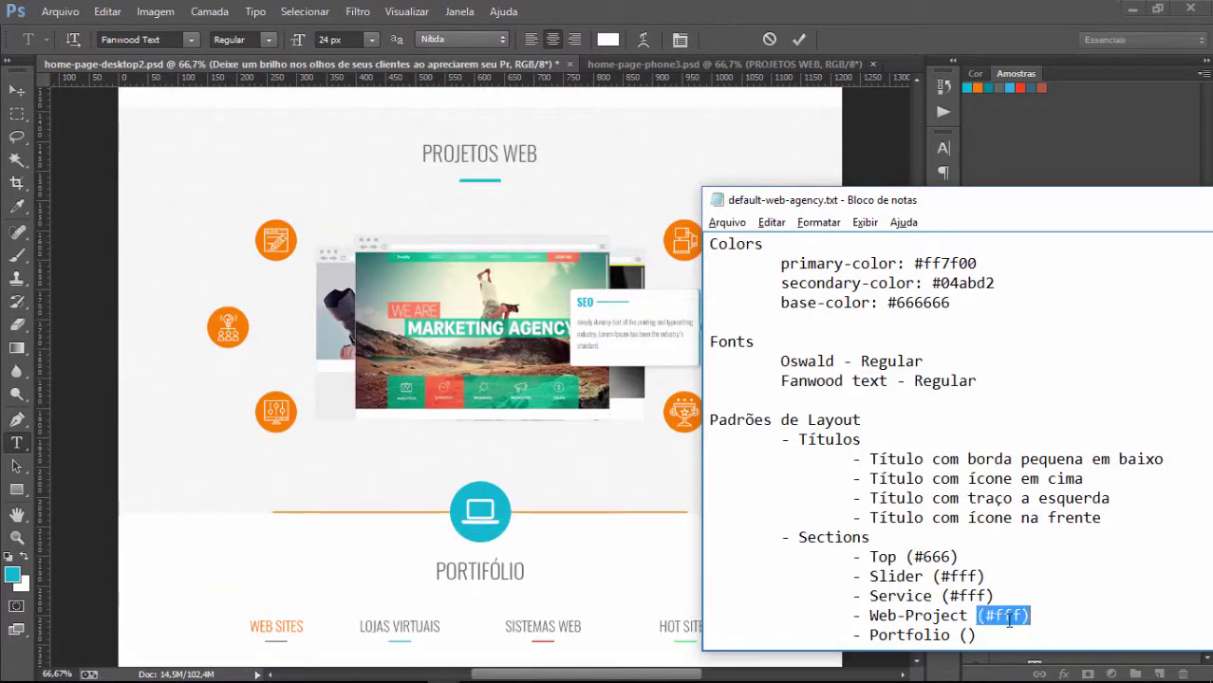
pyautogui.click(1022, 616)
pyautogui.moveTo(1022, 616); pyautogui.dragTo(987, 616)
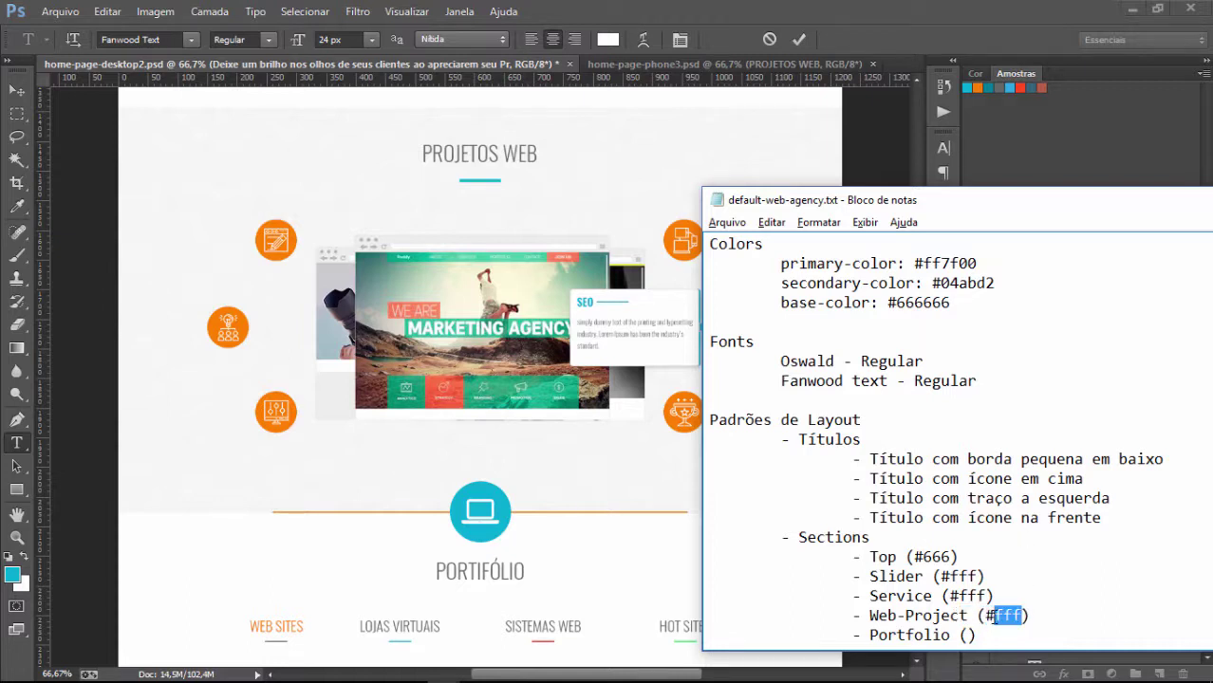
pyautogui.write('Background')
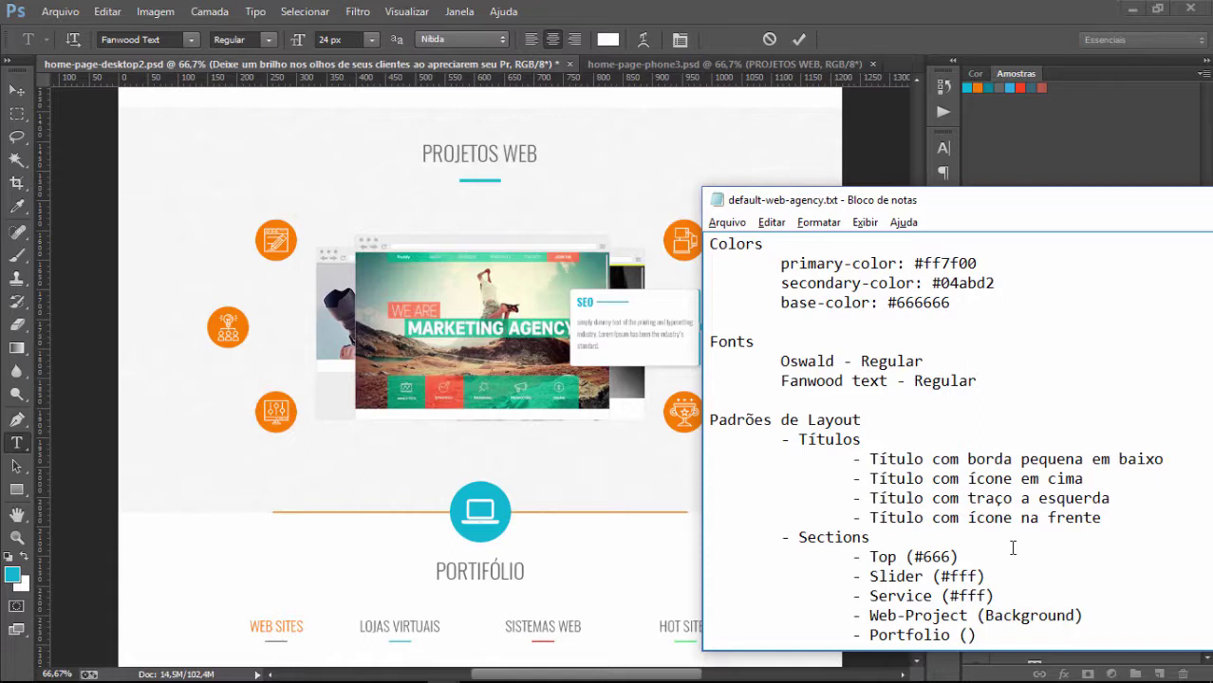
pyautogui.write(' Image')
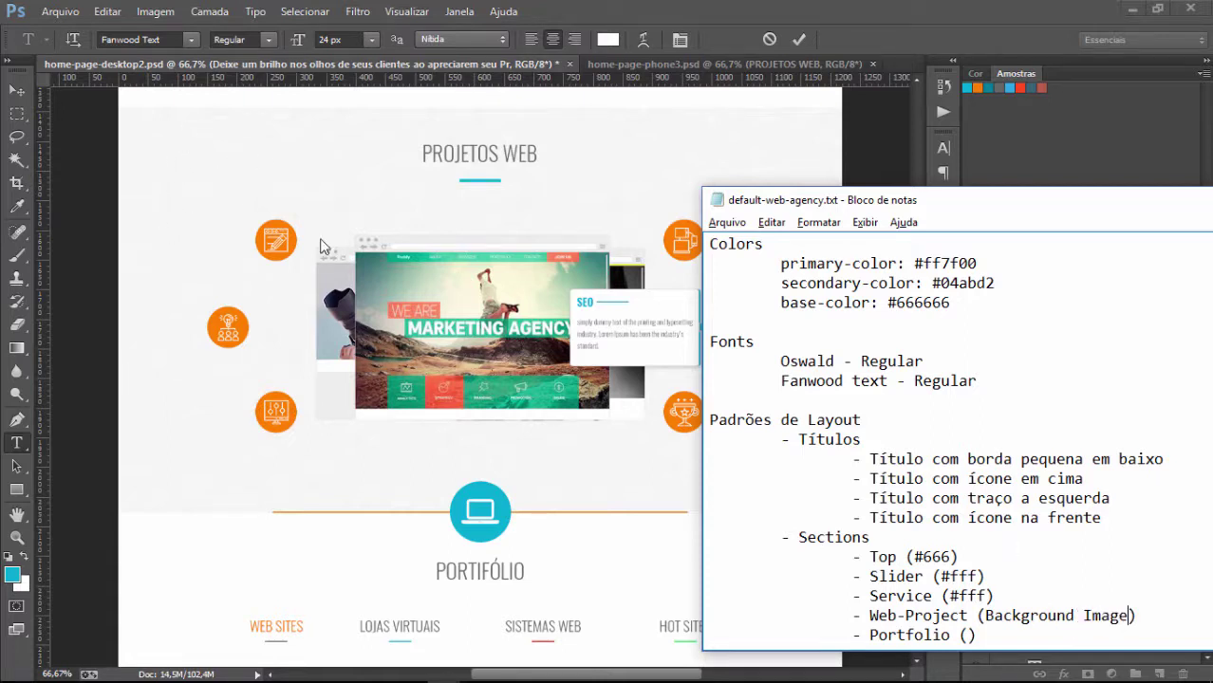
# Check the background of the PORTIFÓLIO part and fill in #fff between the parentheses of the Portfolio entry
pyautogui.scroll(-5, 505, 277)
pyautogui.scroll(-1, 949, 475)
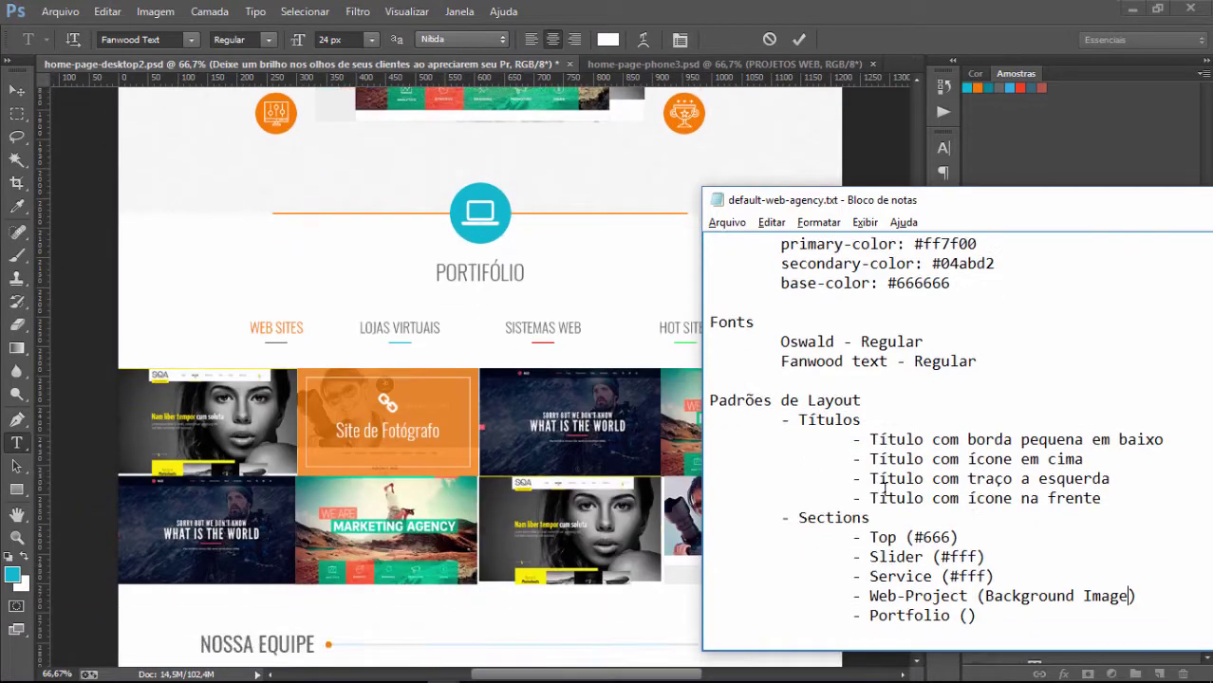
pyautogui.click(968, 617)
pyautogui.write('#fff')
# Check the NOSSA EQUIPE part of the layout and add "- Team (#fff)" below Portfolio in the Sections list
pyautogui.scroll(-5, 640, 376)
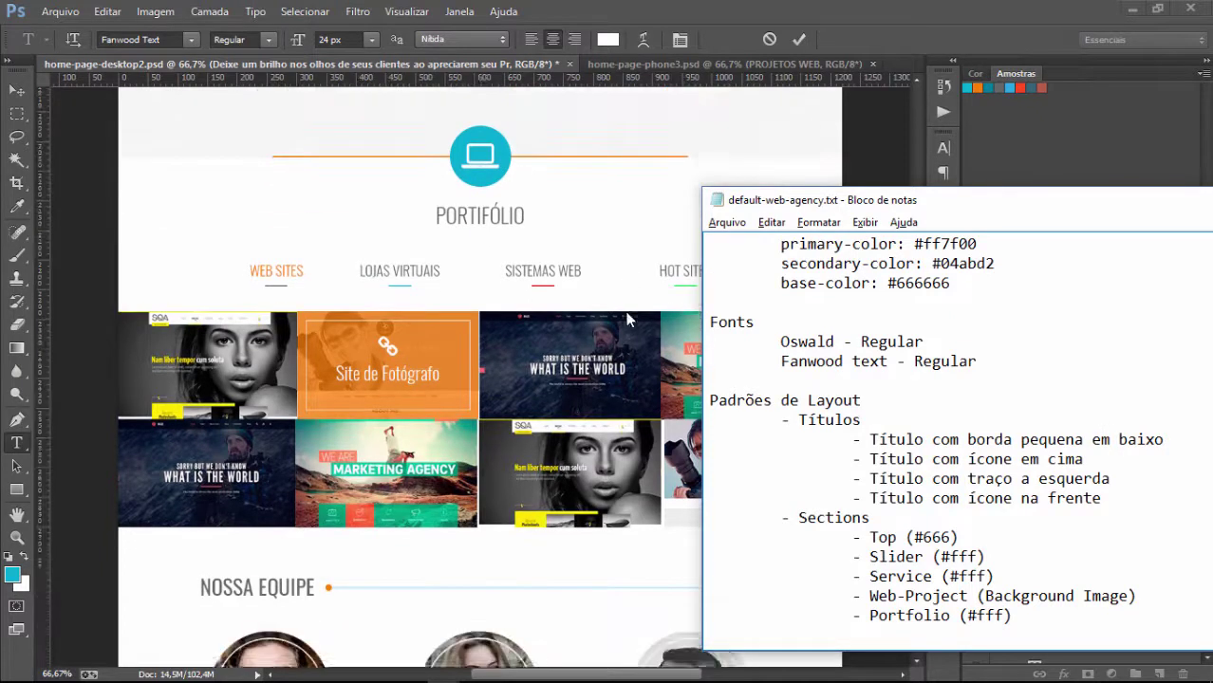
pyautogui.click(1053, 615)
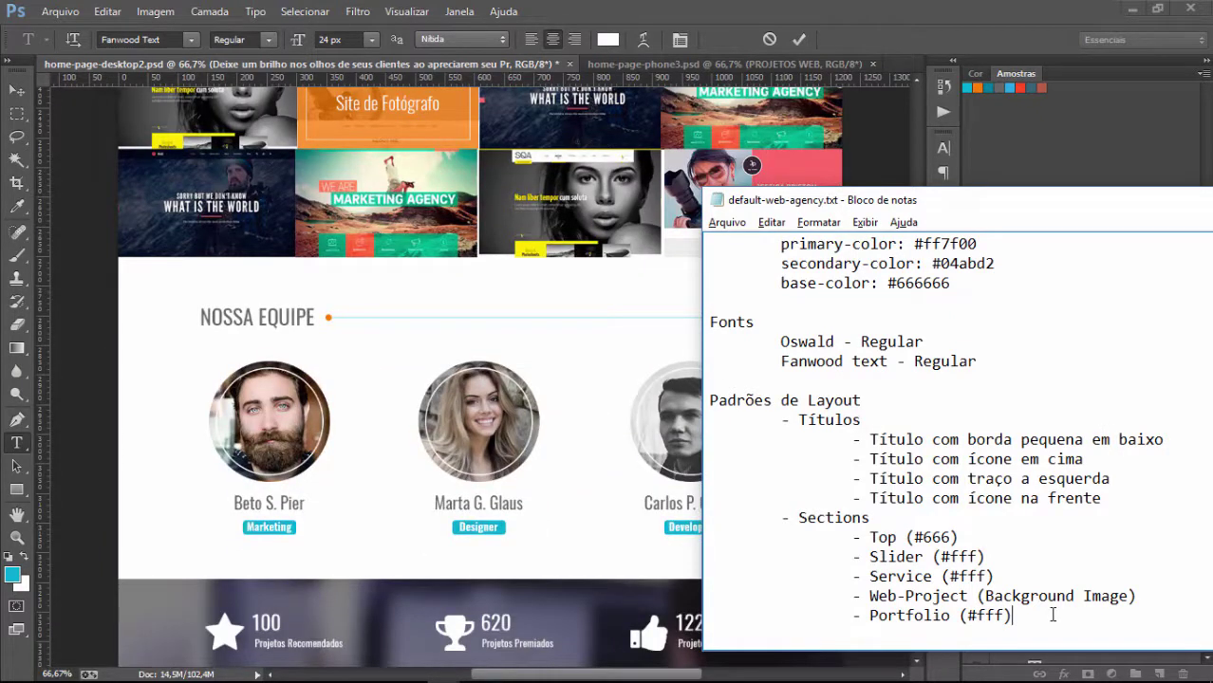
pyautogui.press('BackSpace')
pyautogui.write('- Team ()')
pyautogui.press('Left')
pyautogui.write('#fff')
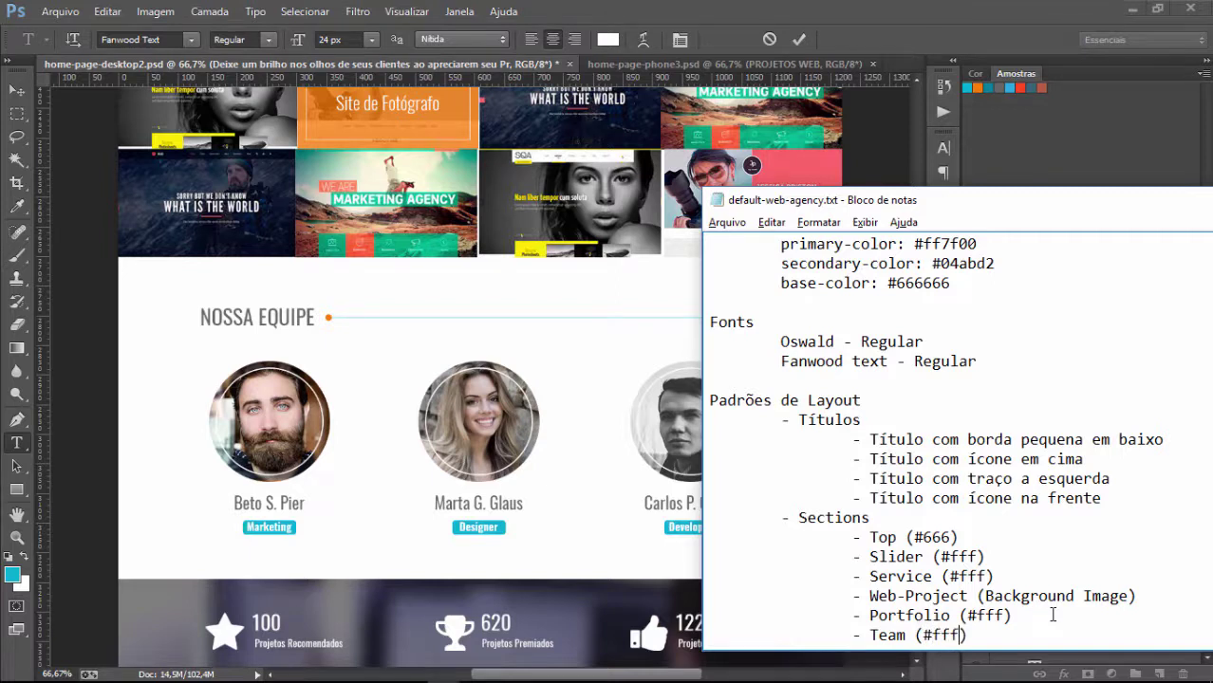
# Check the project-counter strip below the team and add "- Number (transparent)" below Team in the Sections list
pyautogui.scroll(-5, 408, 427)
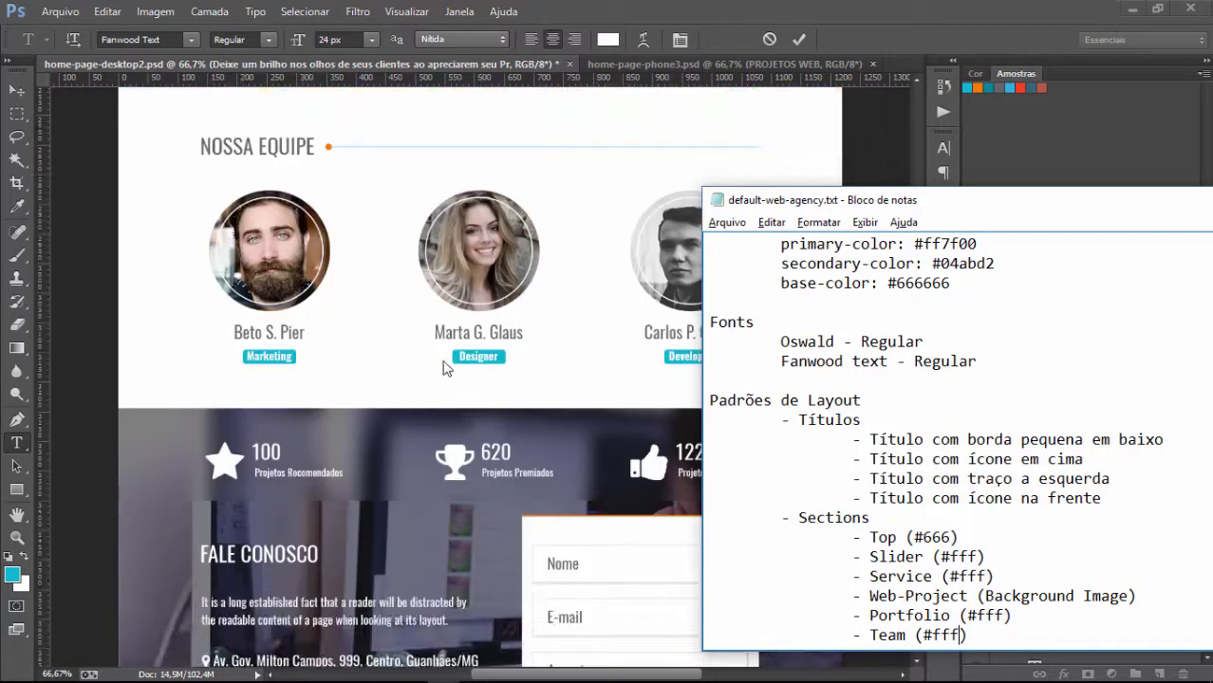
pyautogui.click(1001, 633)
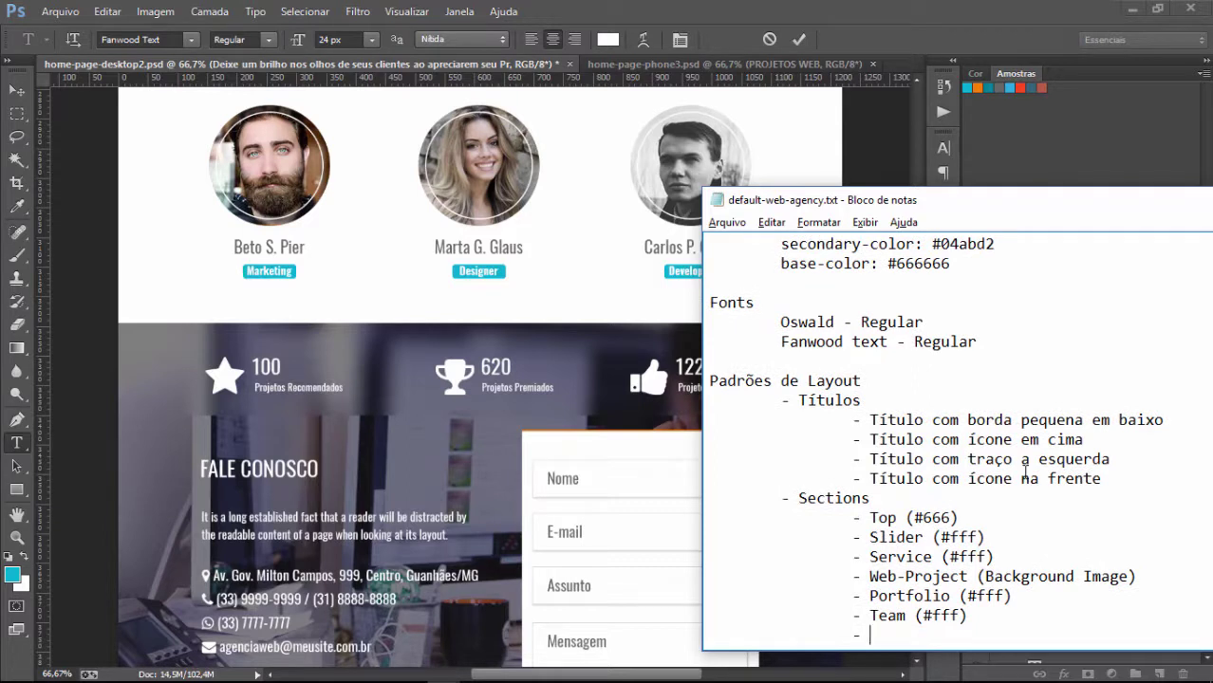
pyautogui.write('Number ();')
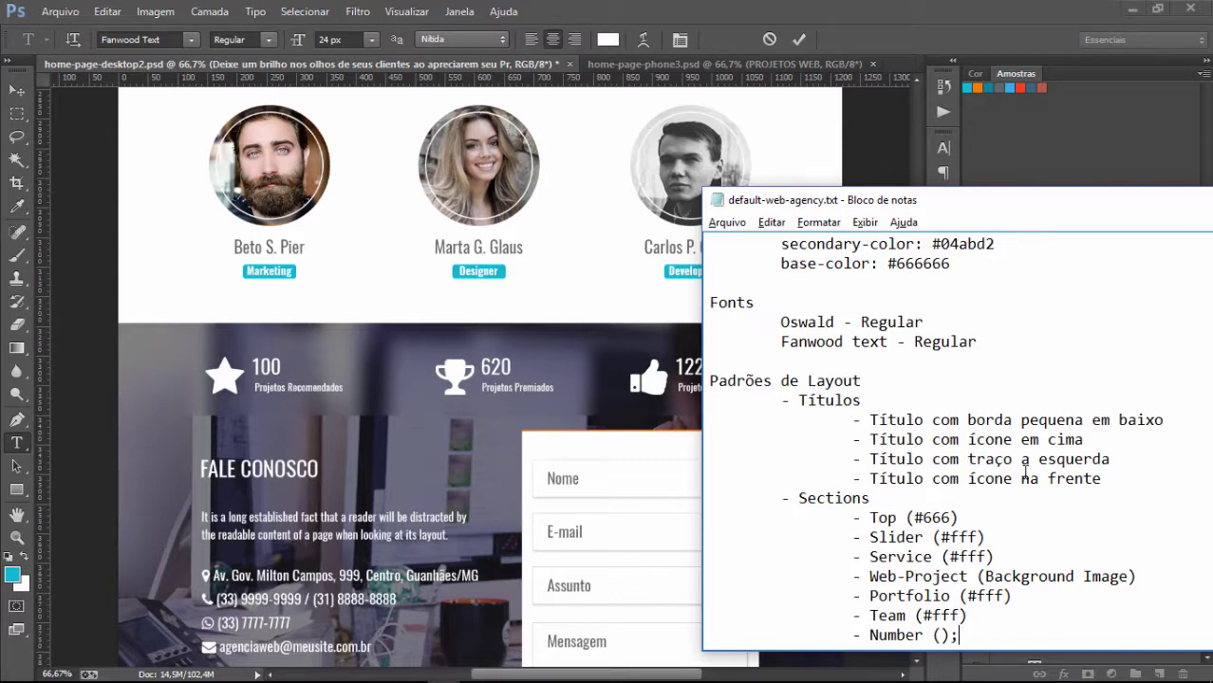
pyautogui.press('BackSpace')
pyautogui.write('transparent')
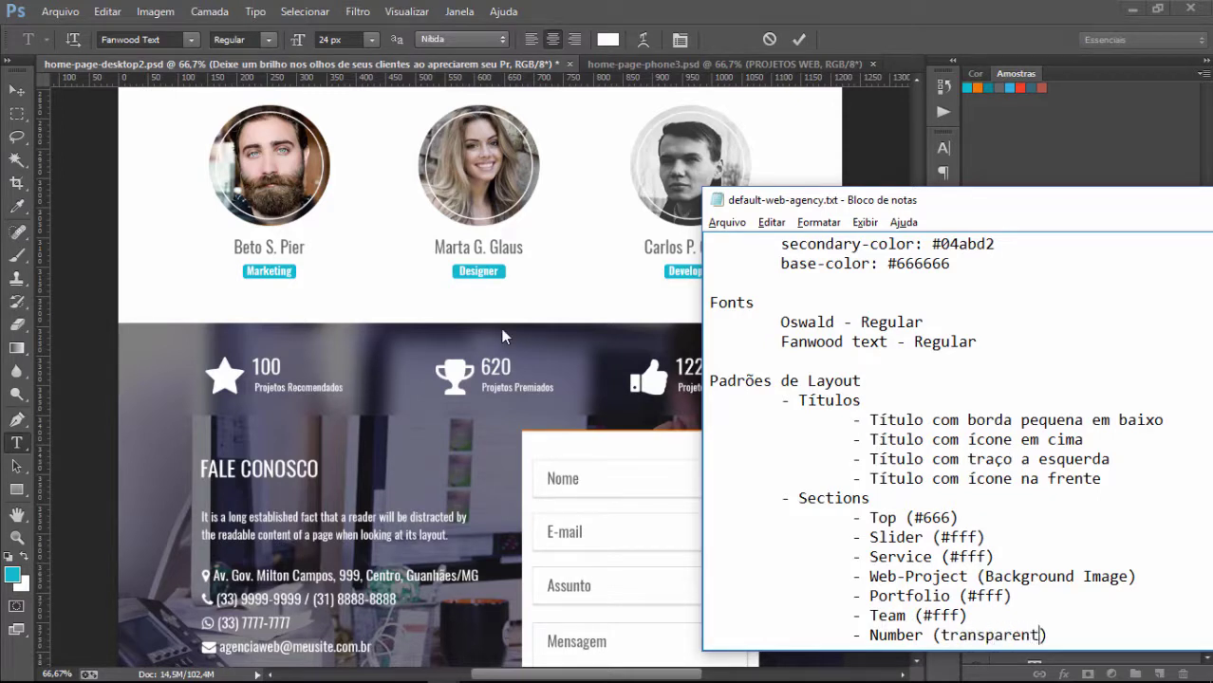
# Check the FALE CONOSCO part of the layout and add "- Contact (Background Image)" below Number in the Sections list
pyautogui.press('Return')
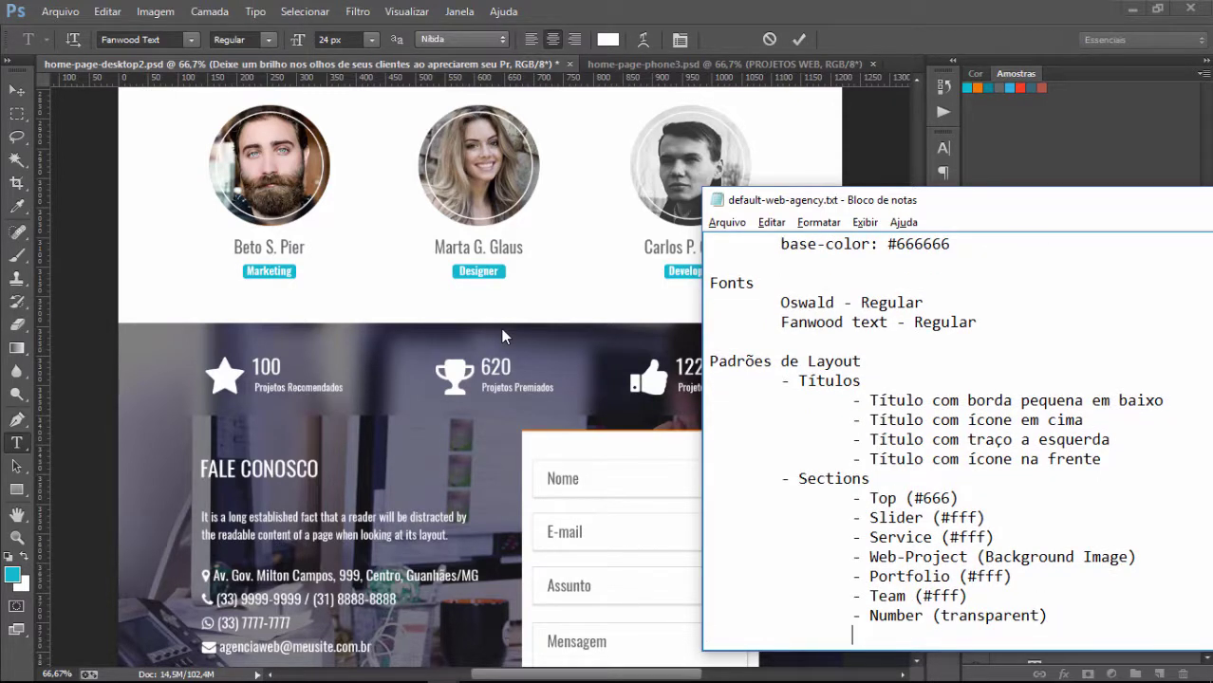
pyautogui.write('- Contact ()')
pyautogui.scroll(-4, 90, 360)
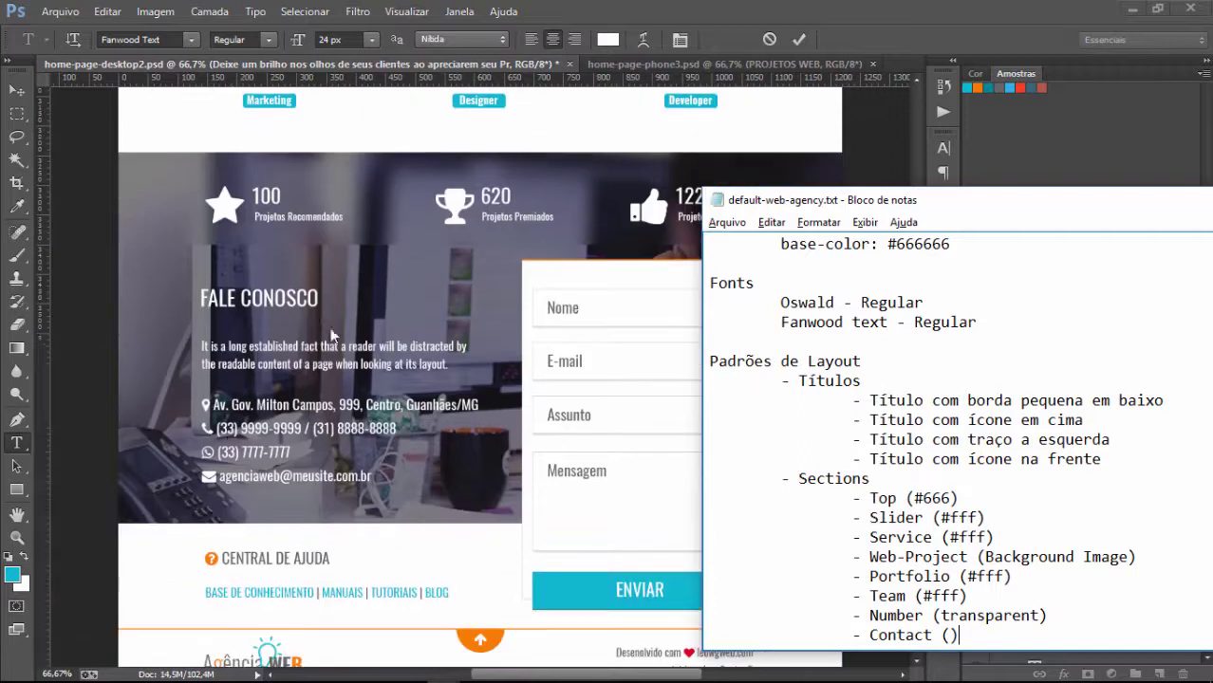
pyautogui.click(948, 639)
pyautogui.write('Backgrou')
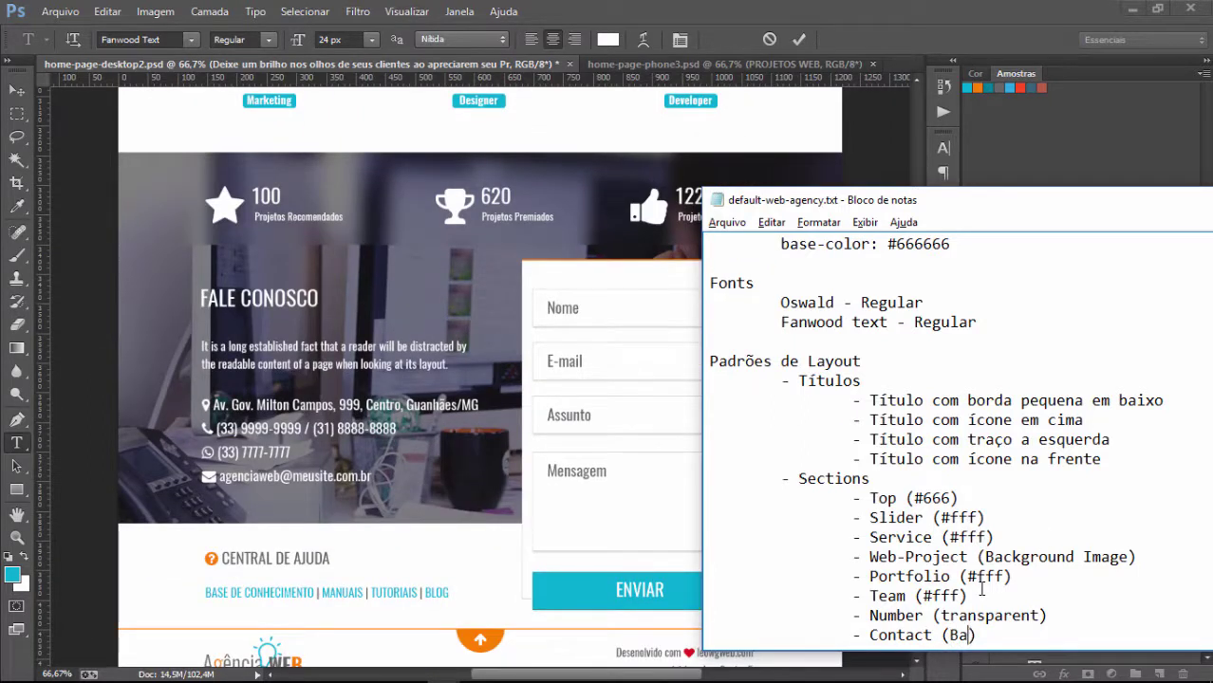
pyautogui.write('nd Image')
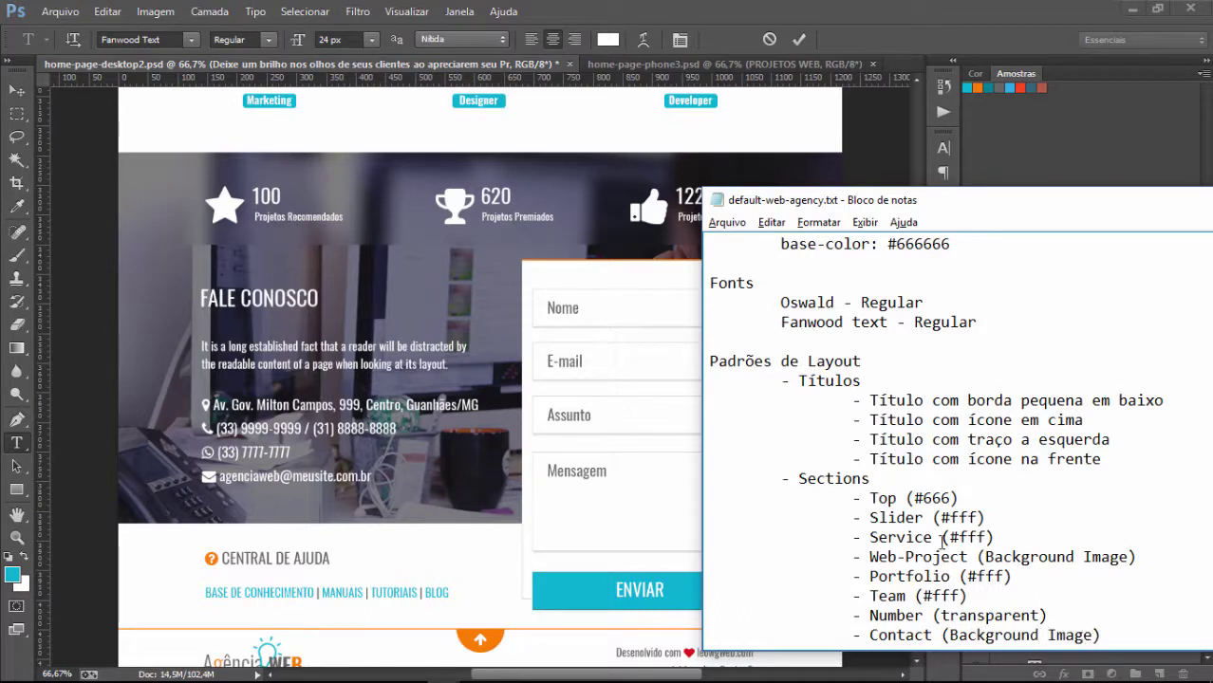
# Check the end of the page layout and add "- Footer (#fff)" below Contact, followed by a new line
pyautogui.scroll(-1, 939, 541)
pyautogui.click(1122, 618)
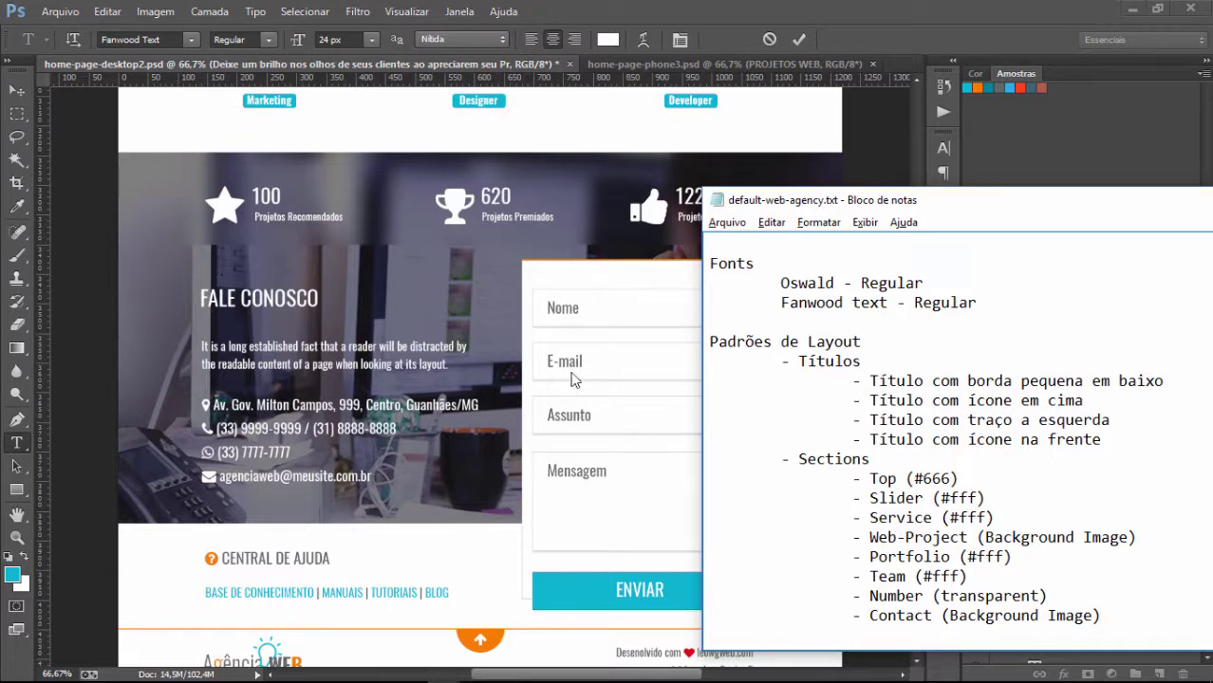
pyautogui.scroll(-2, 573, 377)
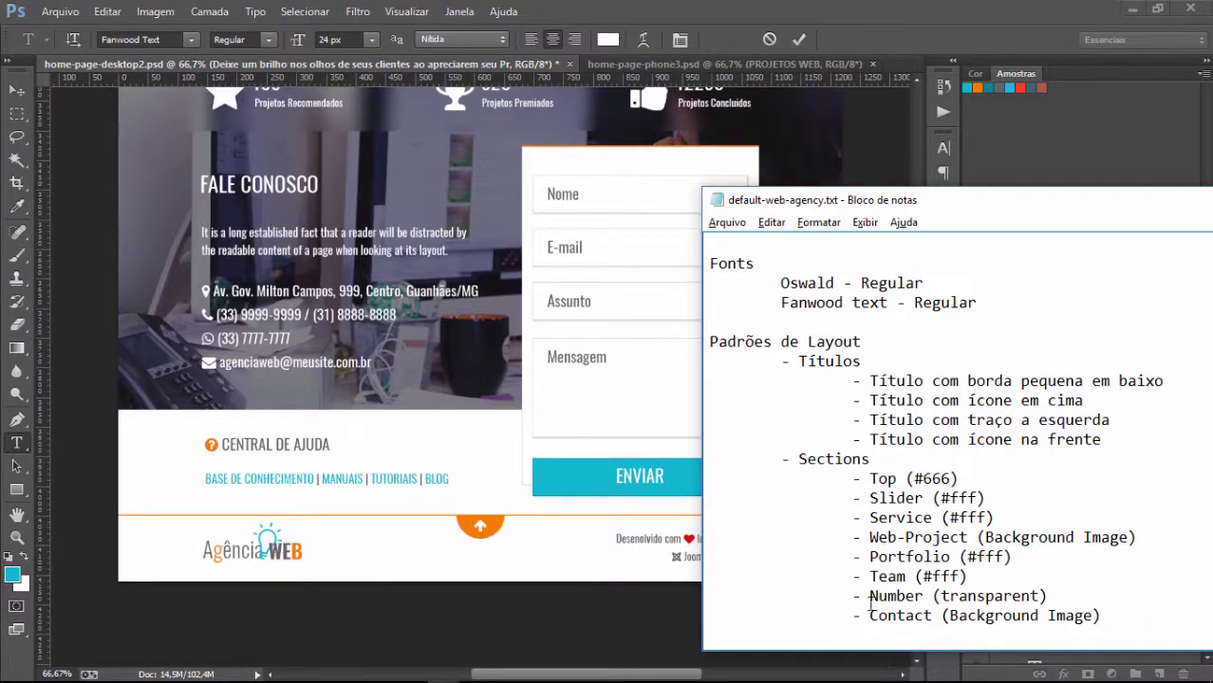
pyautogui.press('Return')
pyautogui.press('Tab')
pyautogui.press('Tab')
pyautogui.write('- Footer ()')
pyautogui.press('Left')
pyautogui.write('#fff')
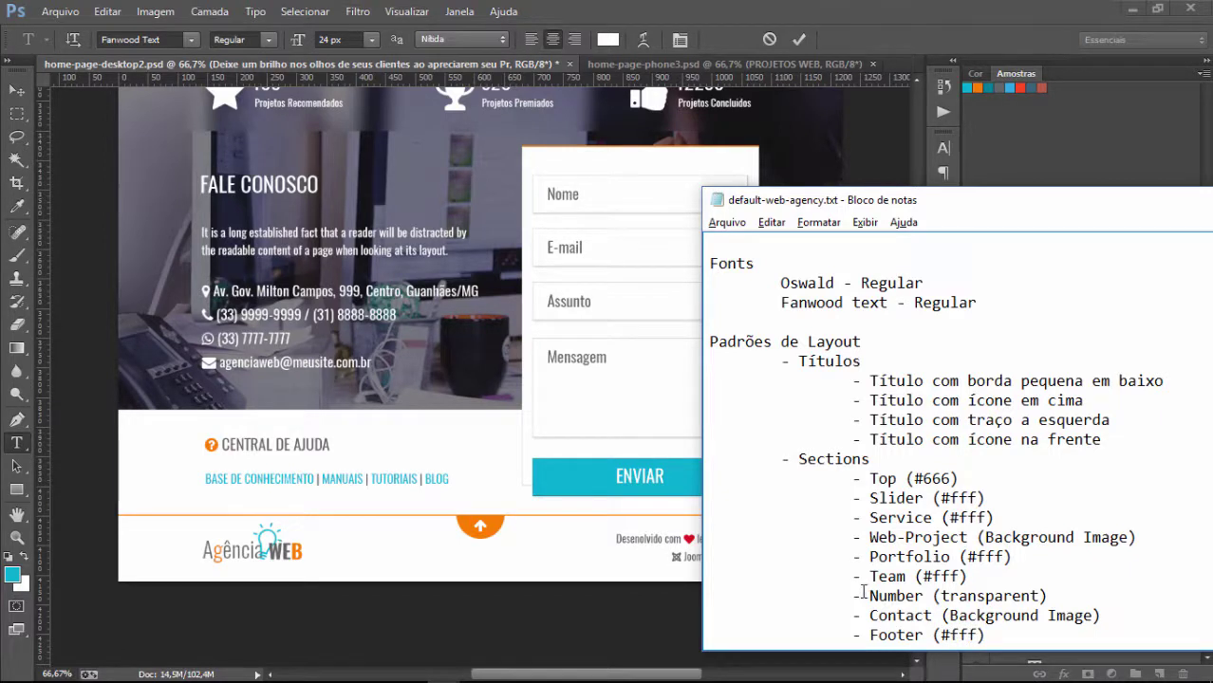
pyautogui.press('Return')
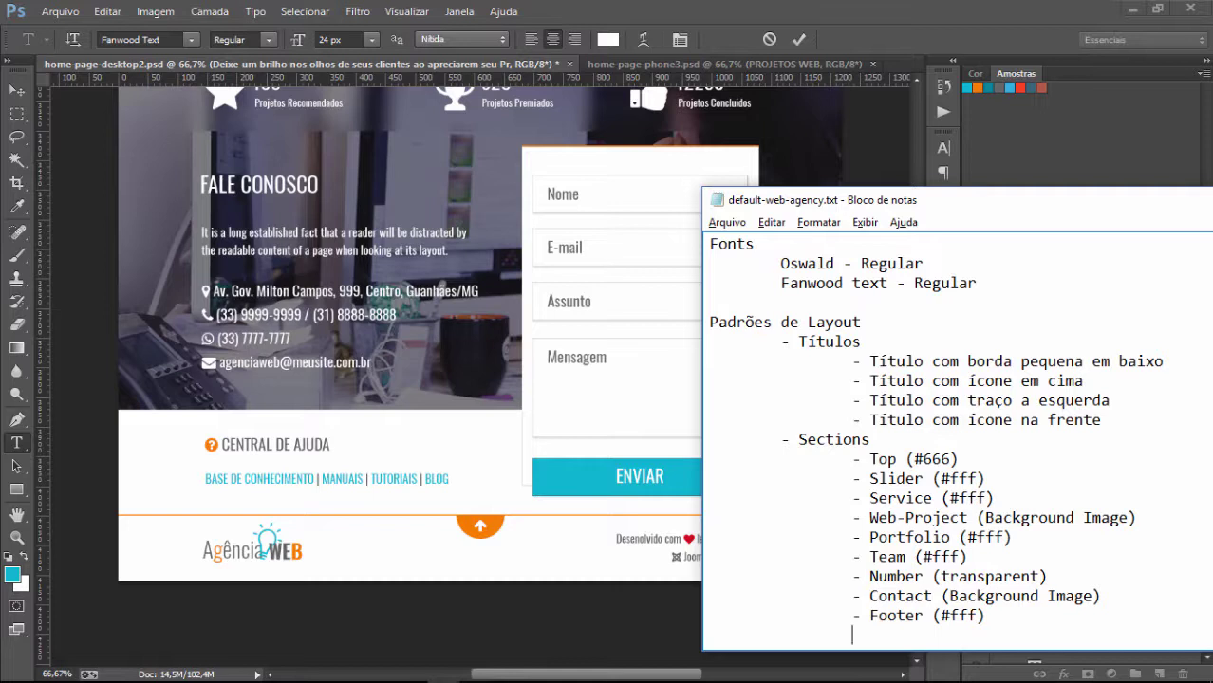
# Shift the text file's window and examine the whole page layout from the footer to the slider and back down to the contact form
pyautogui.moveTo(912, 196); pyautogui.dragTo(994, 182)
pyautogui.scroll(3, 329, 241)
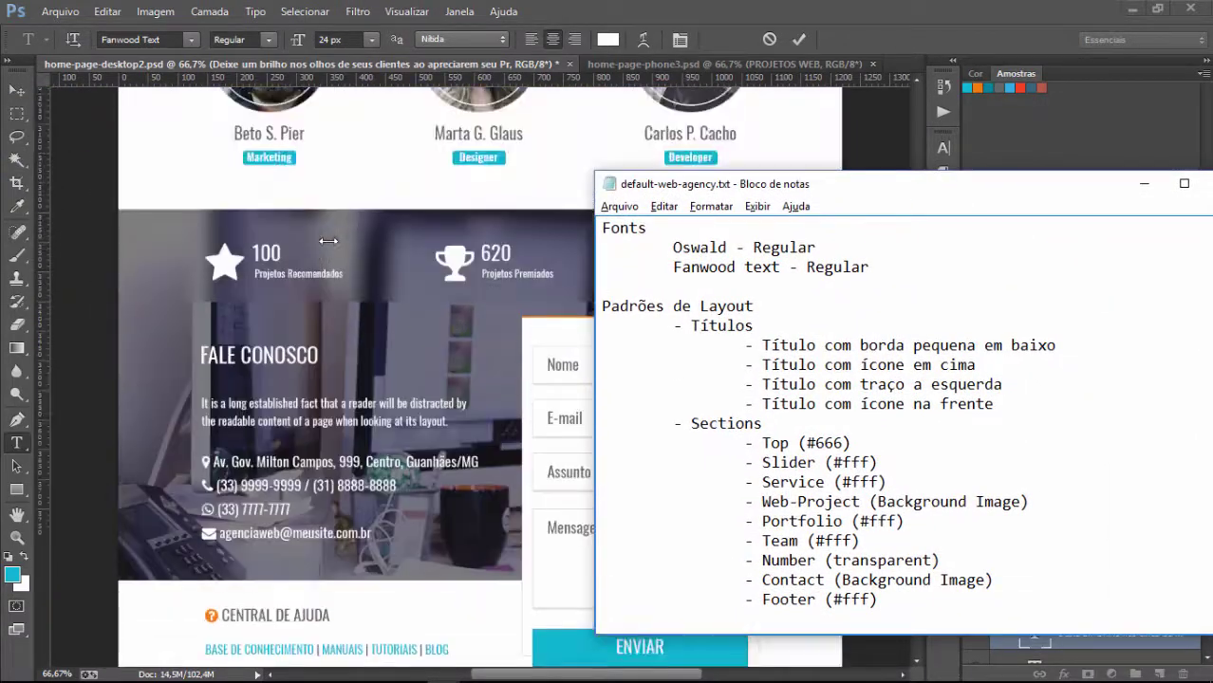
pyautogui.scroll(10, 328, 241)
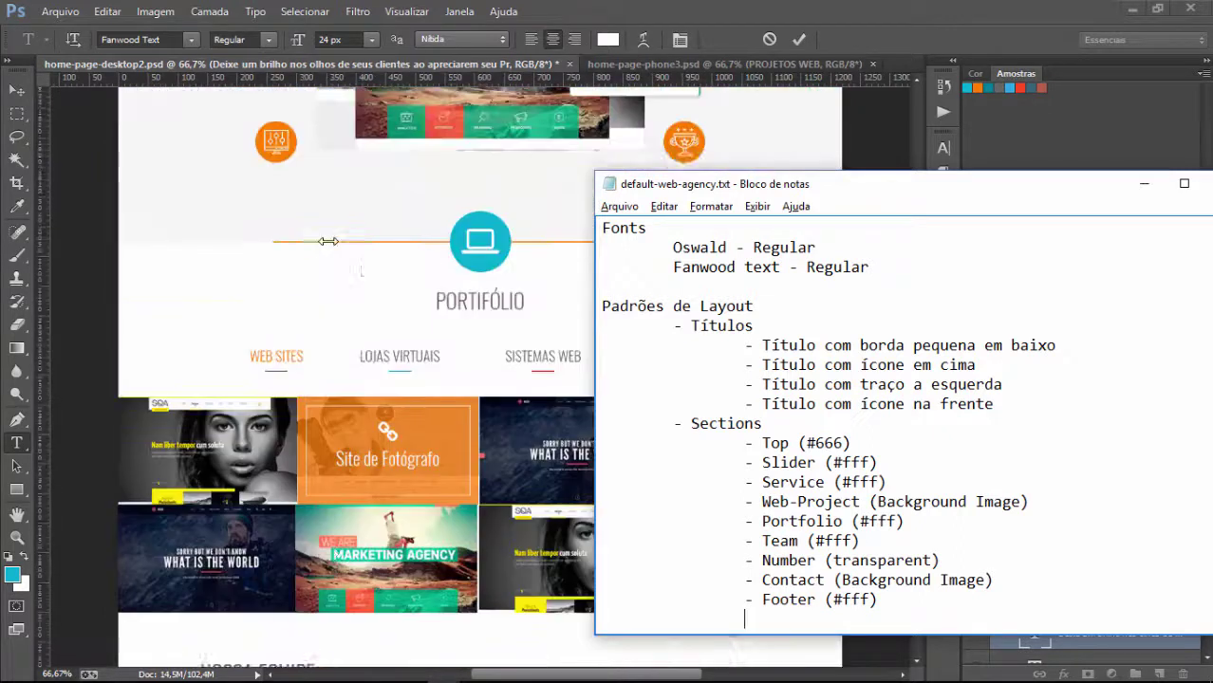
pyautogui.scroll(8, 328, 241)
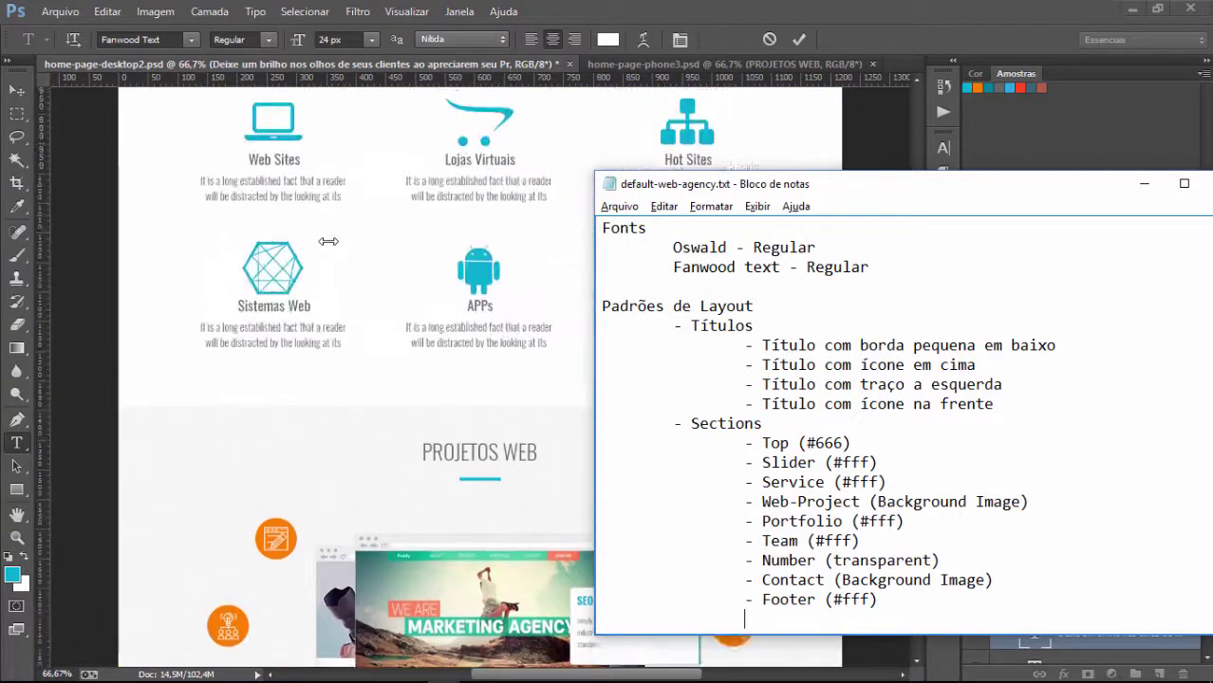
pyautogui.scroll(10, 329, 241)
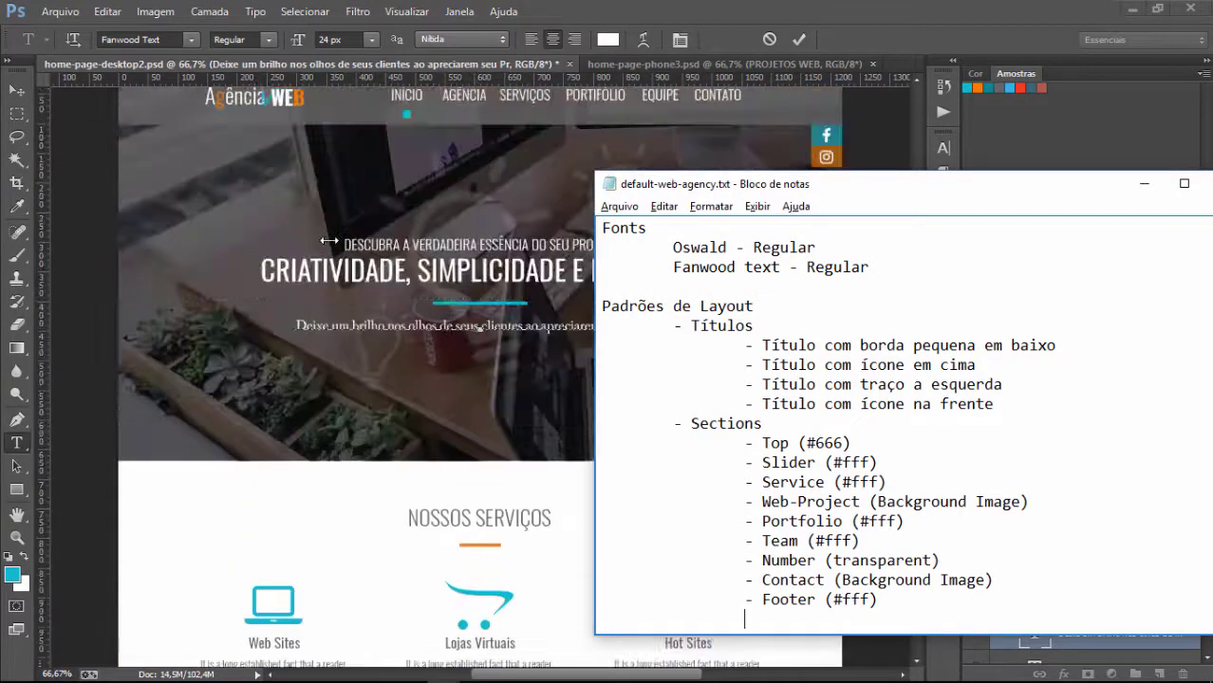
pyautogui.scroll(-5, 425, 217)
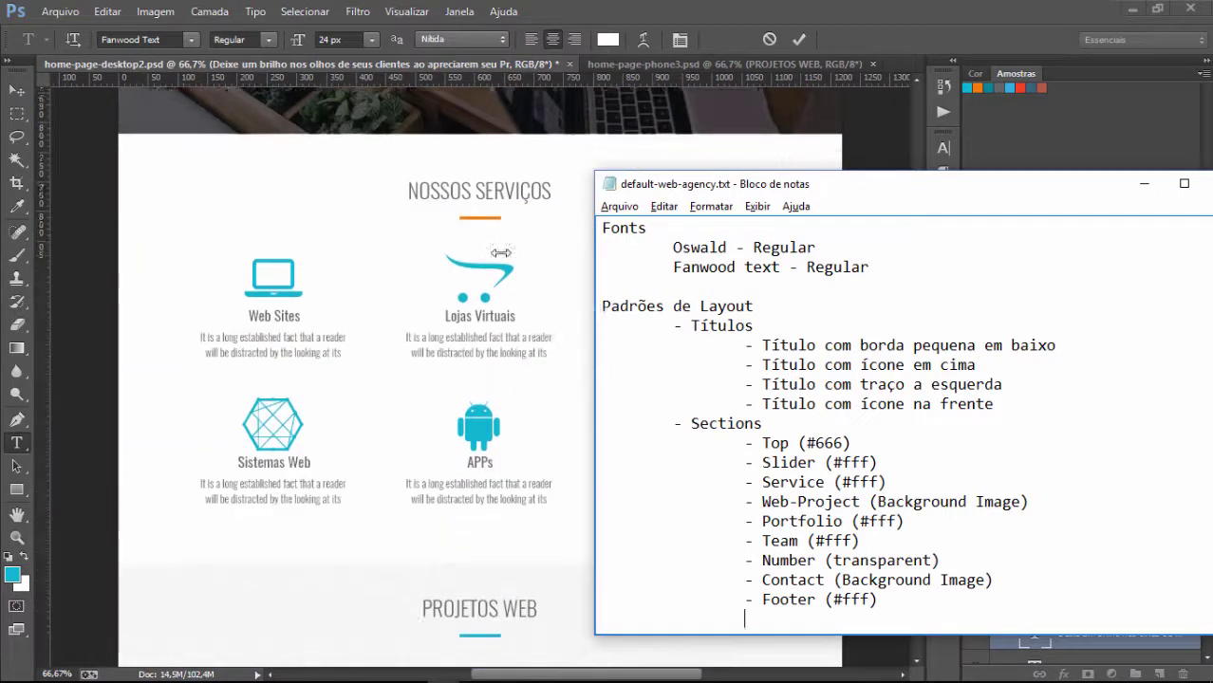
pyautogui.scroll(-10, 500, 252)
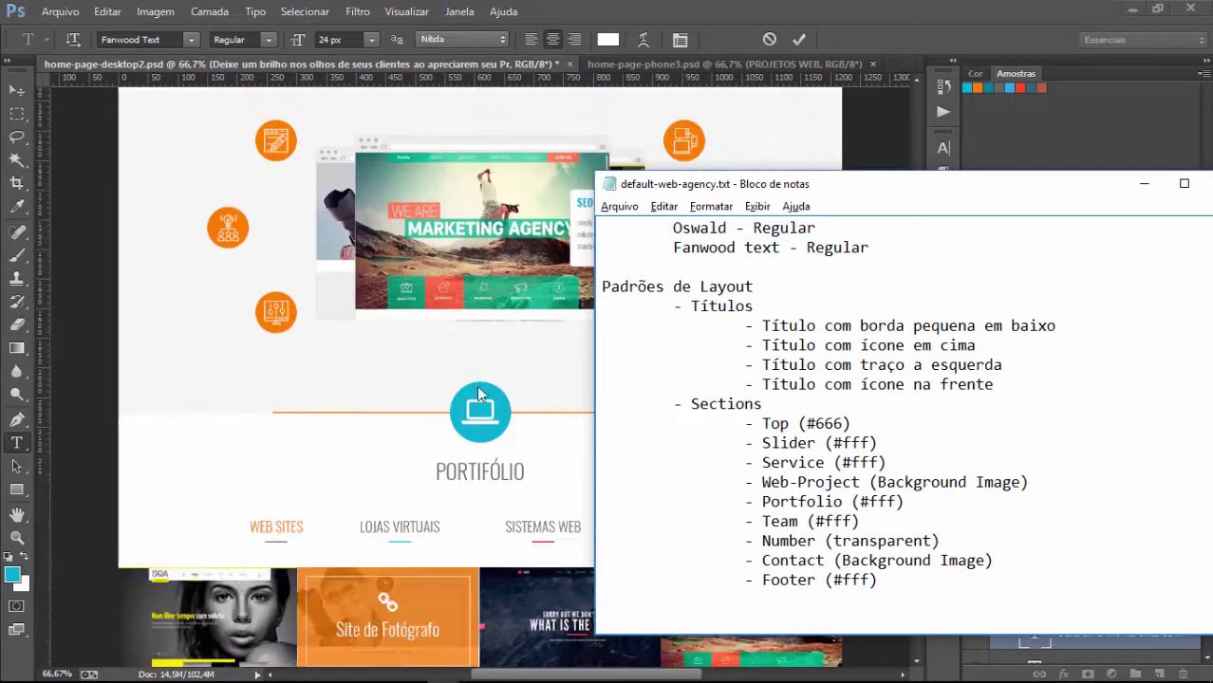
pyautogui.scroll(-10, 479, 395)
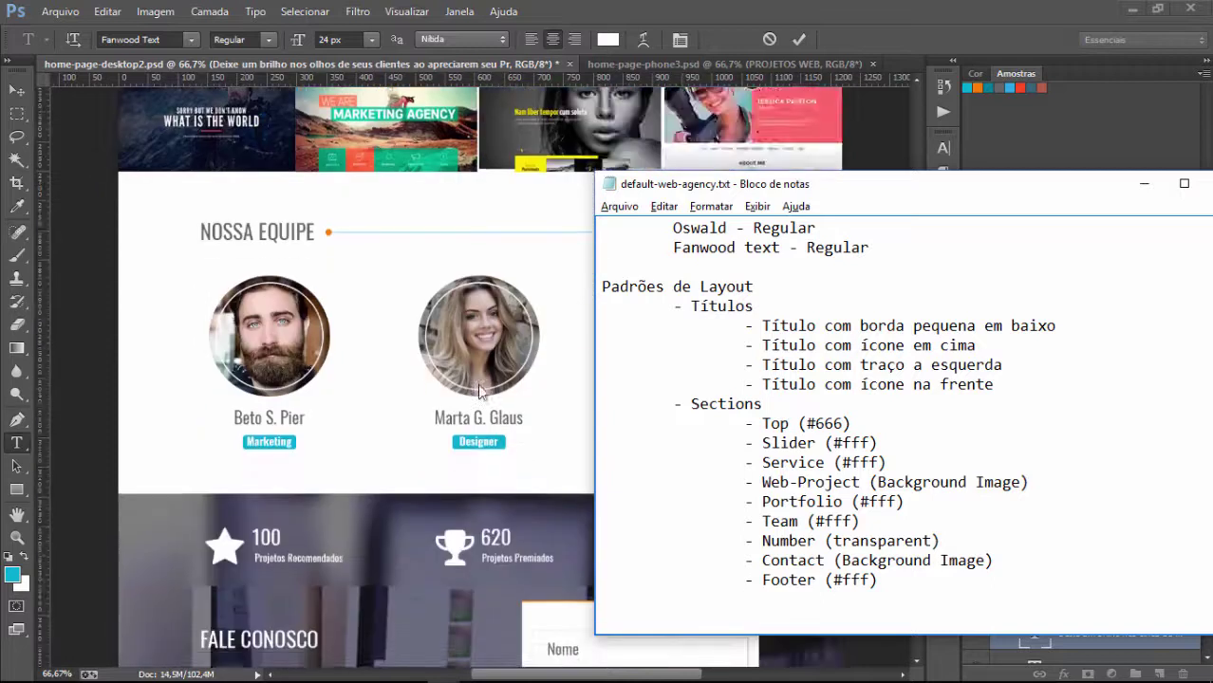
pyautogui.scroll(-10, 479, 392)
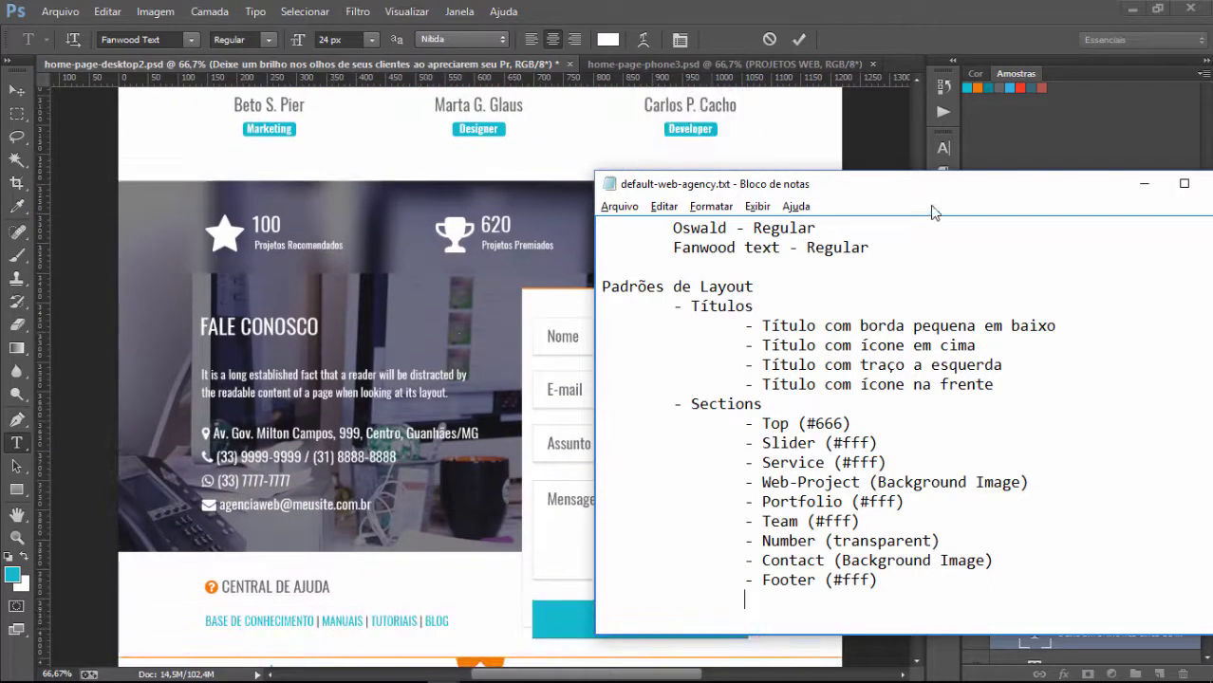
# Below the Sections list, after a blank line, add "- Botões" at the Sections indentation with the sub-entry "- Botão cheio"
pyautogui.moveTo(907, 188); pyautogui.dragTo(863, 122)
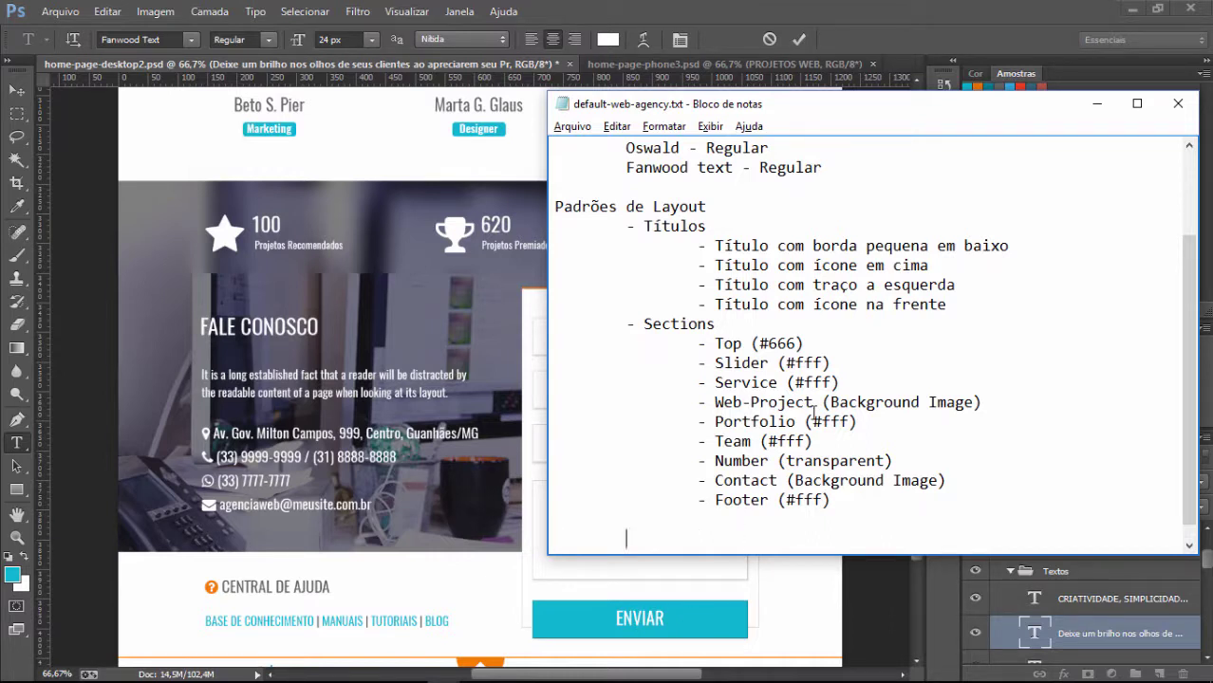
pyautogui.write('tões')
pyautogui.press('Return')
pyautogui.press('Tab')
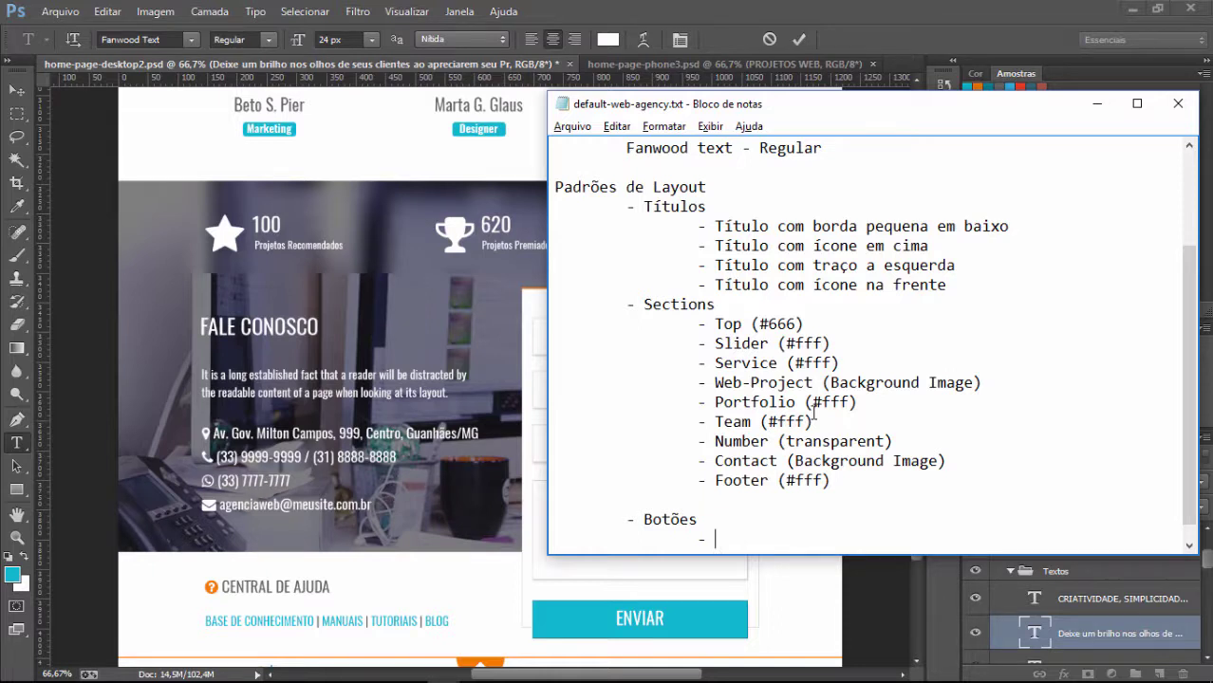
pyautogui.write('Botão cheio')
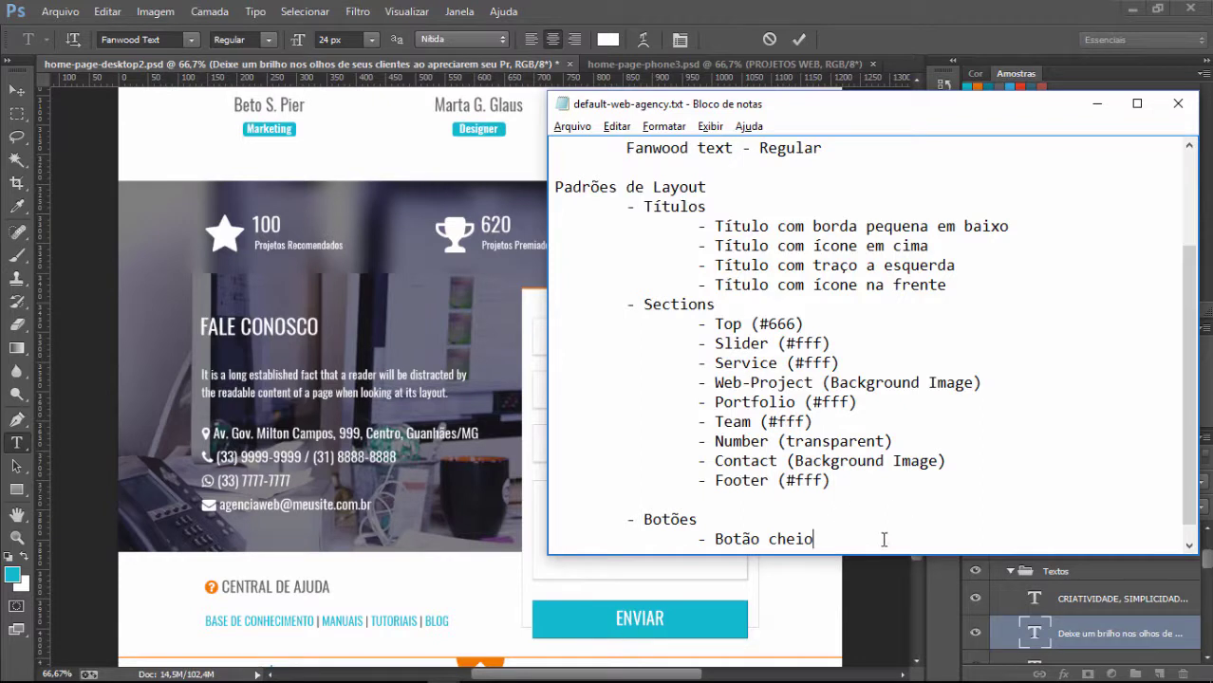
# Complete the first Botões sub-entry as "- Botão cheio azul" and add "- Botão cheio laranja" below it at the same indentation
pyautogui.write('a')
pyautogui.press('BackSpace')
pyautogui.write('zul')
pyautogui.press('Return')
pyautogui.press('Tab')
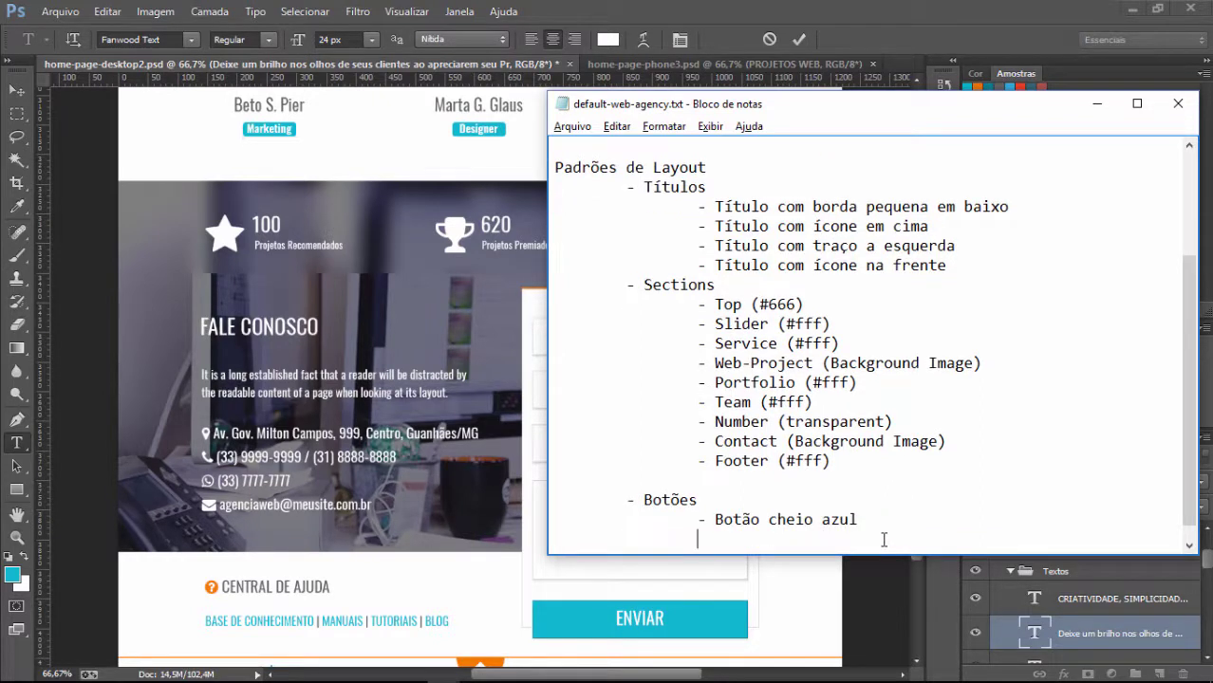
pyautogui.write('- Botão cheio laranja')
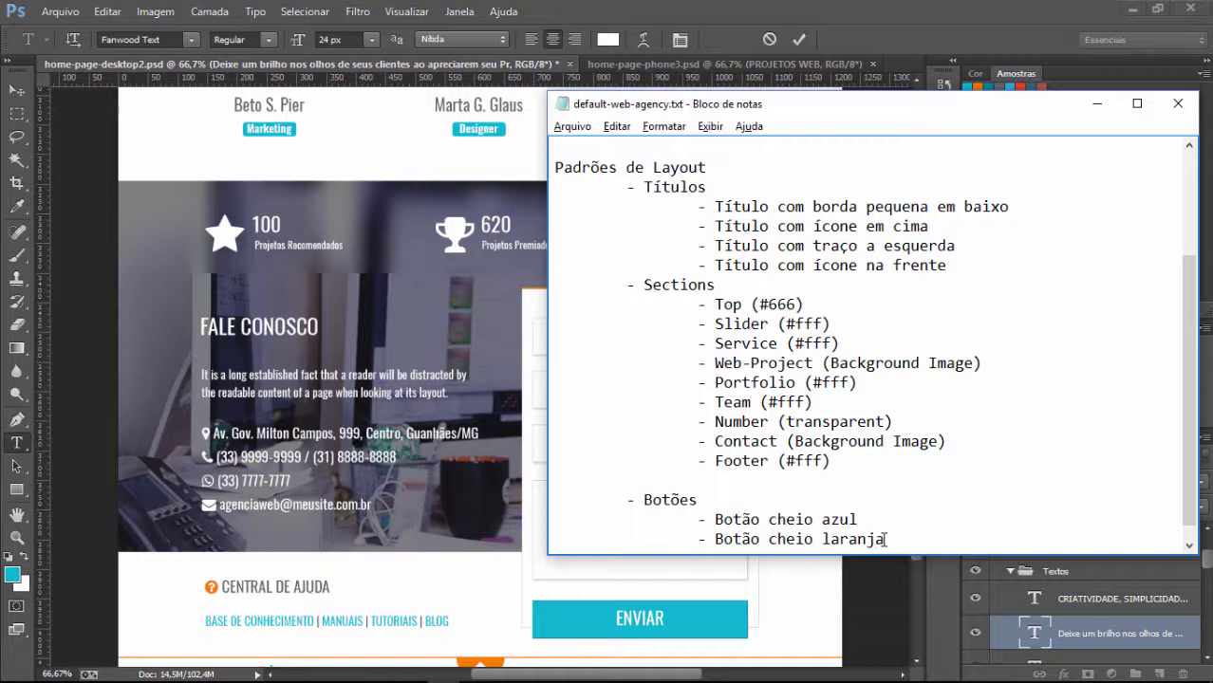
# Add the sub-entry "- Botão vazio azul, laranja e cinza" below the orange button entry
pyautogui.press('Return')
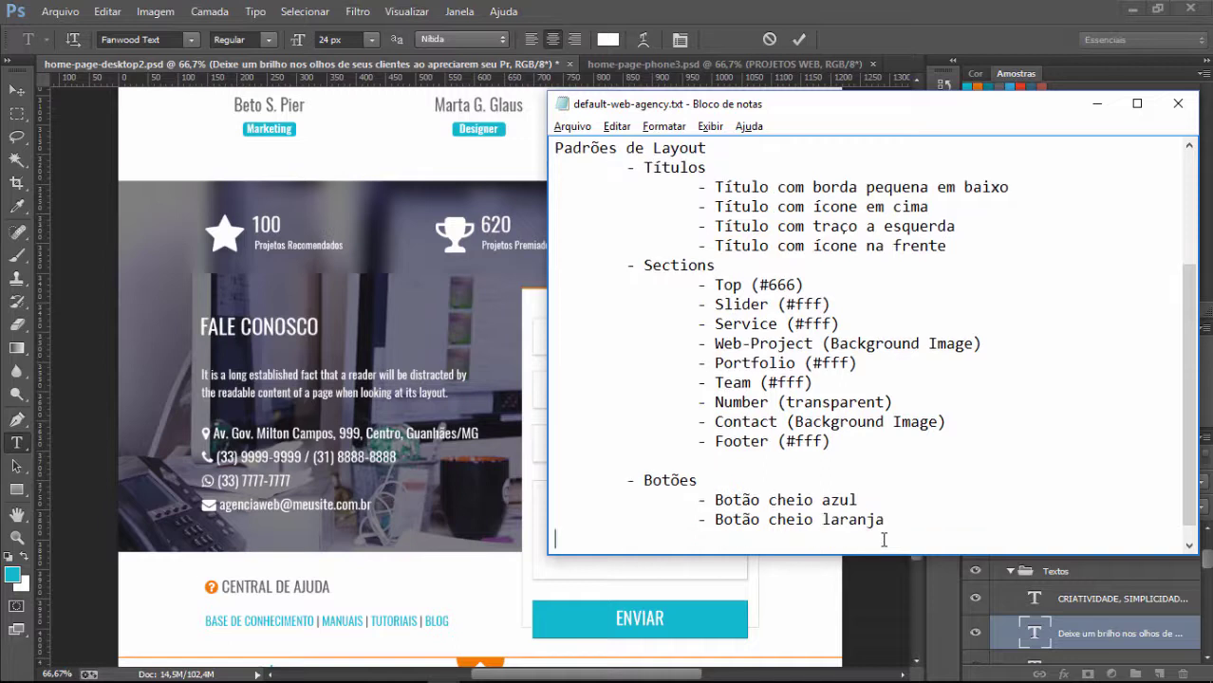
pyautogui.write('- Botão vazio azul, ')
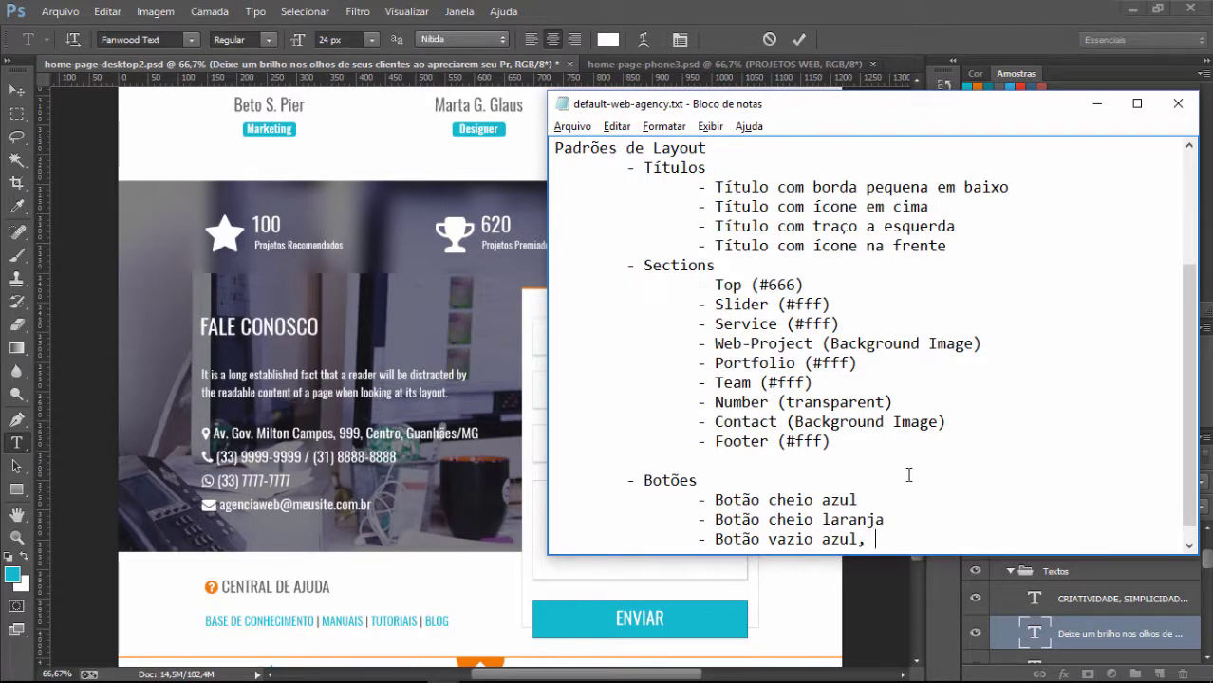
pyautogui.write('laranja e cinza')
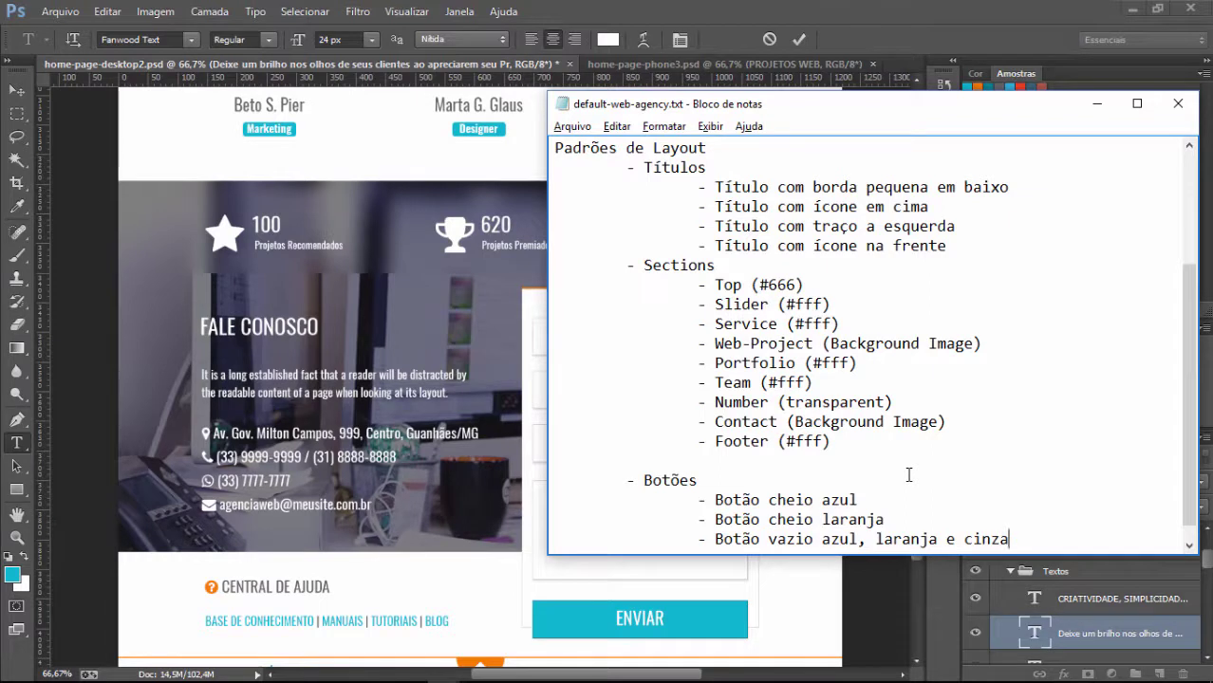
pyautogui.scroll(-1, 849, 403)
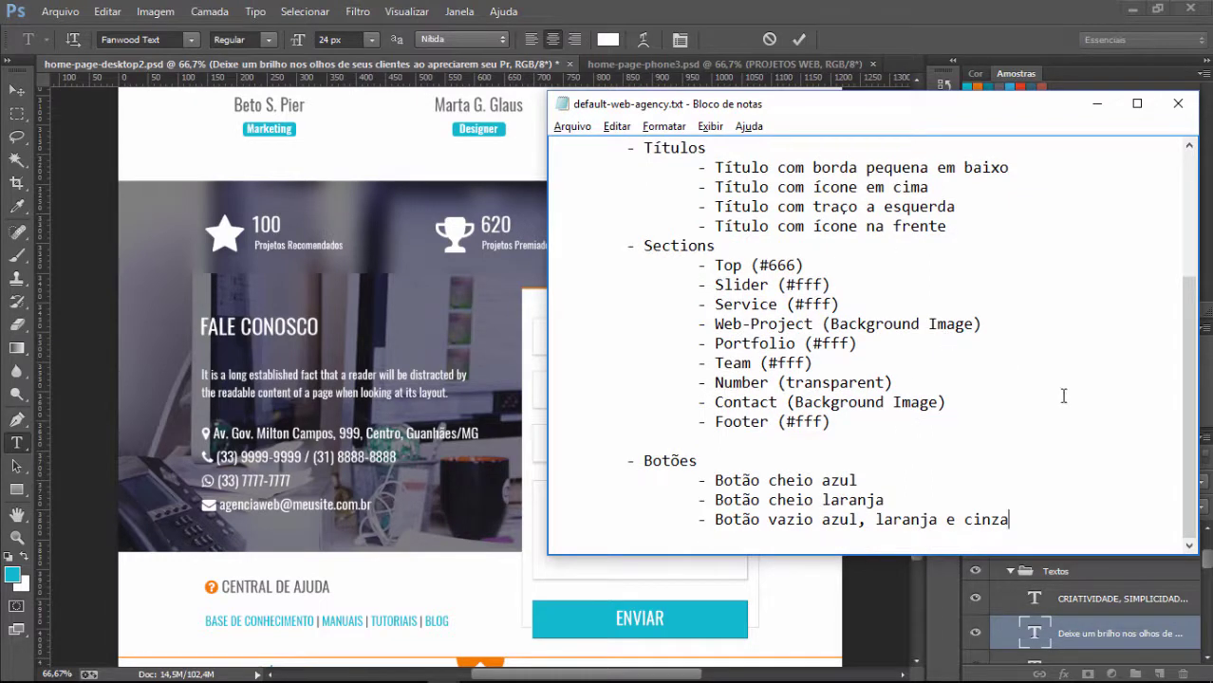
# Examine the page layout from the contact section up to the slider, moving the text file's window out of the way
pyautogui.scroll(1, 370, 230)
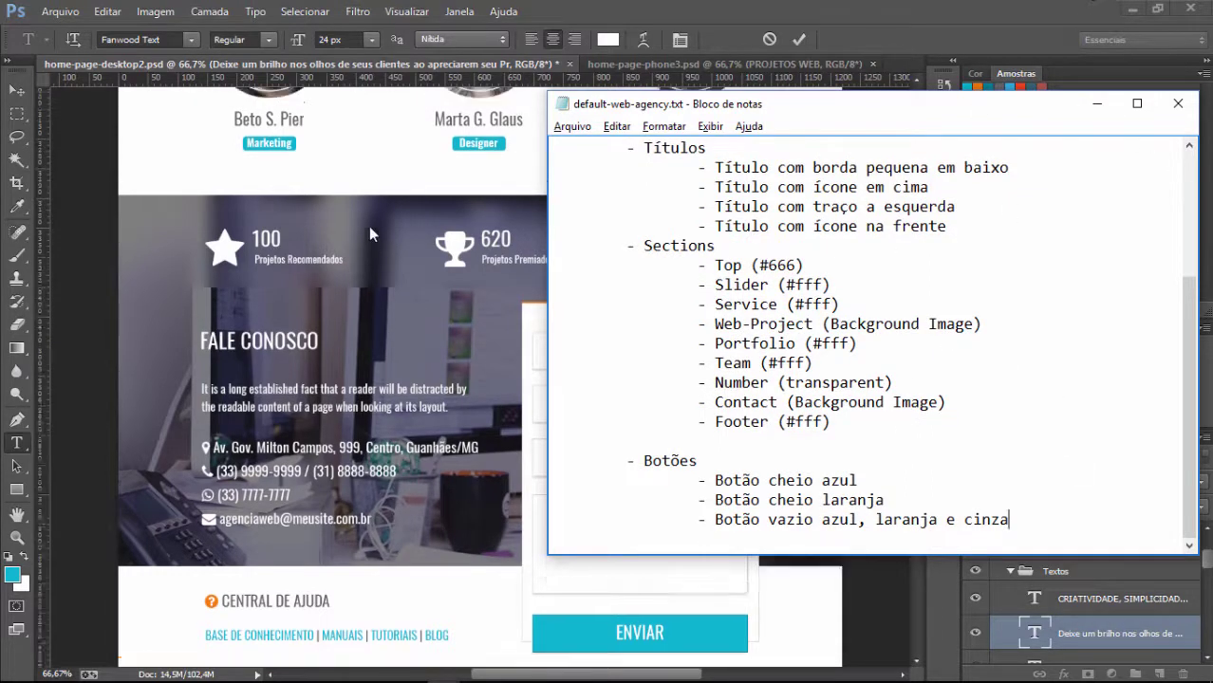
pyautogui.scroll(10, 370, 235)
pyautogui.scroll(4, 812, 232)
pyautogui.scroll(-4, 607, 278)
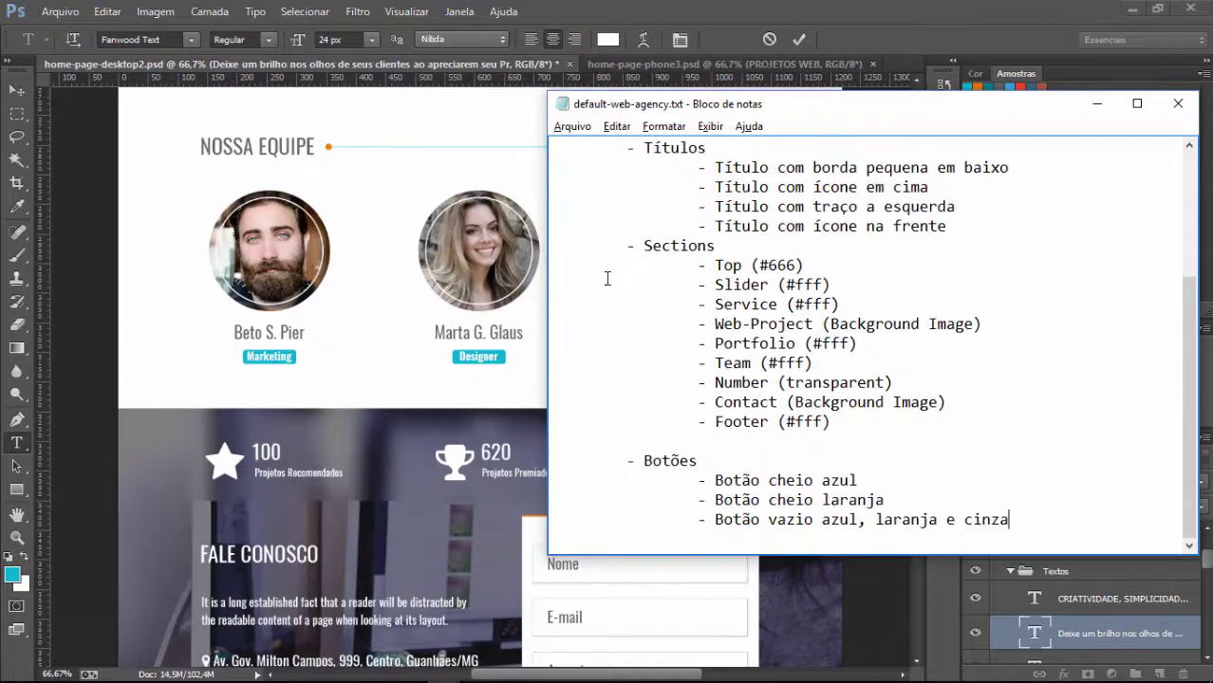
pyautogui.scroll(10, 302, 268)
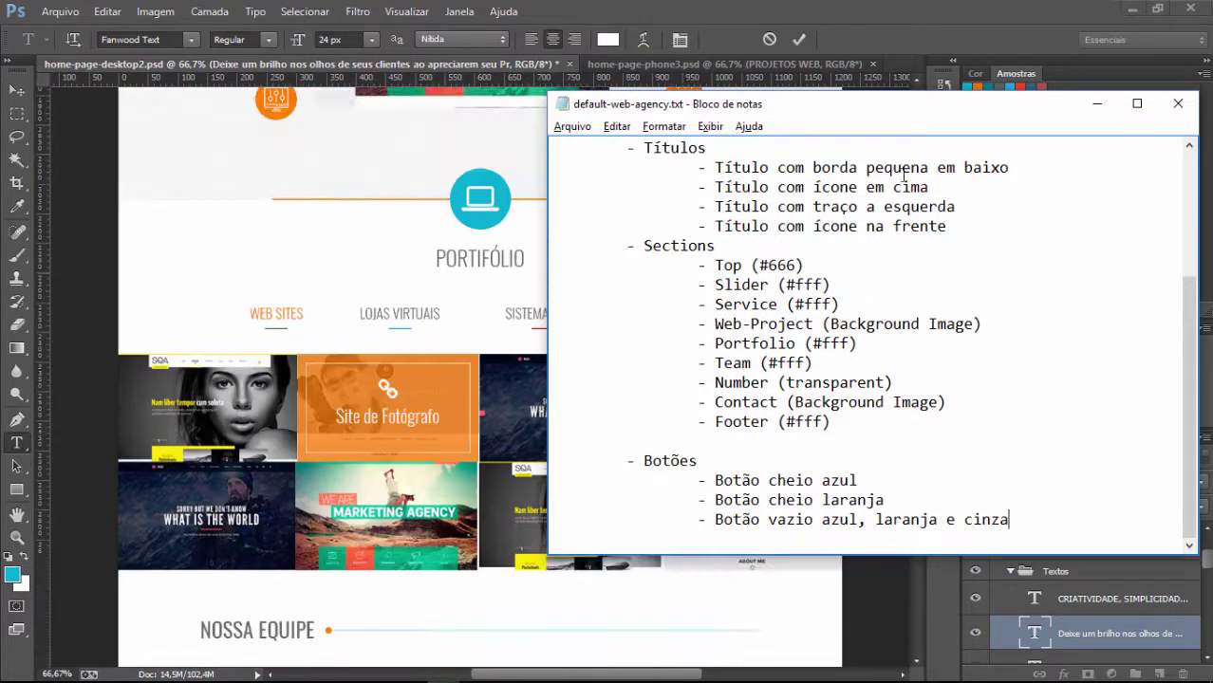
pyautogui.moveTo(869, 117); pyautogui.dragTo(1212, 218)
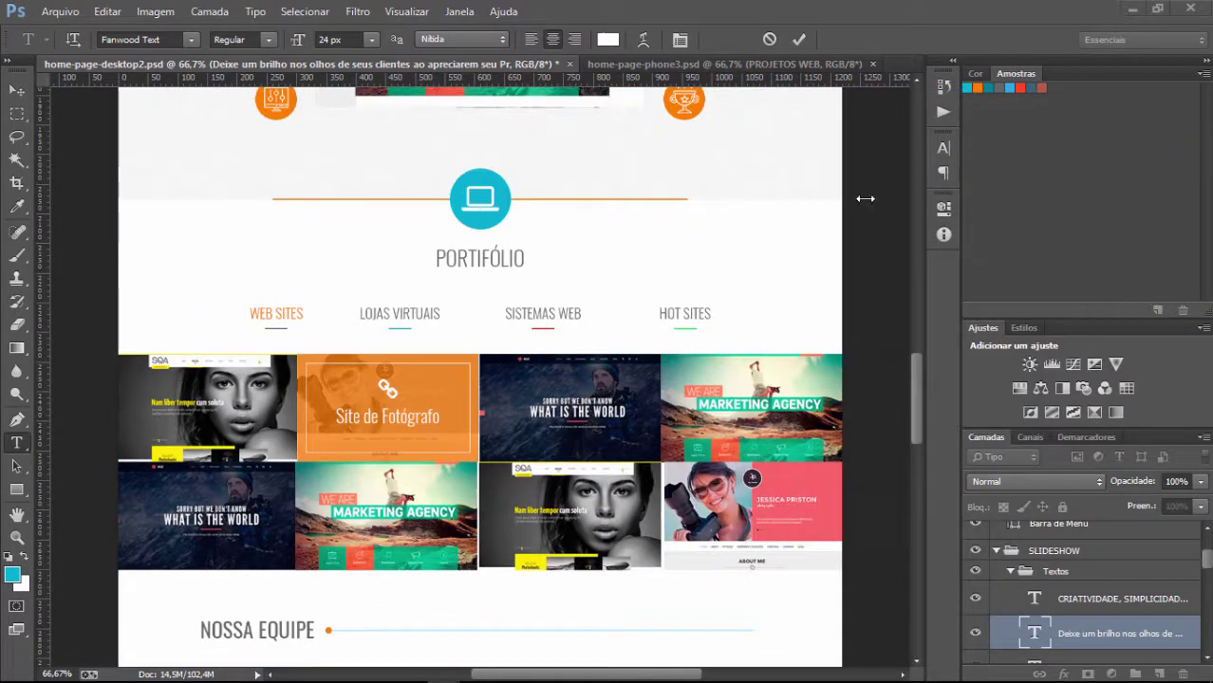
pyautogui.scroll(9, 641, 224)
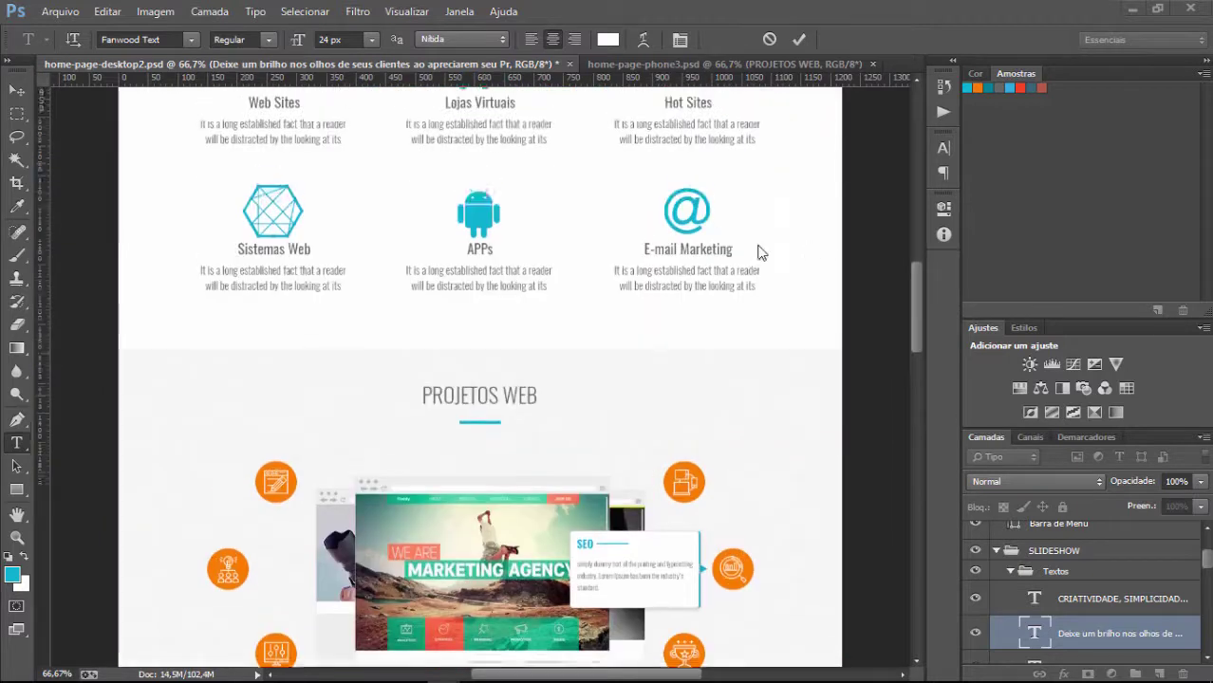
pyautogui.scroll(8, 759, 253)
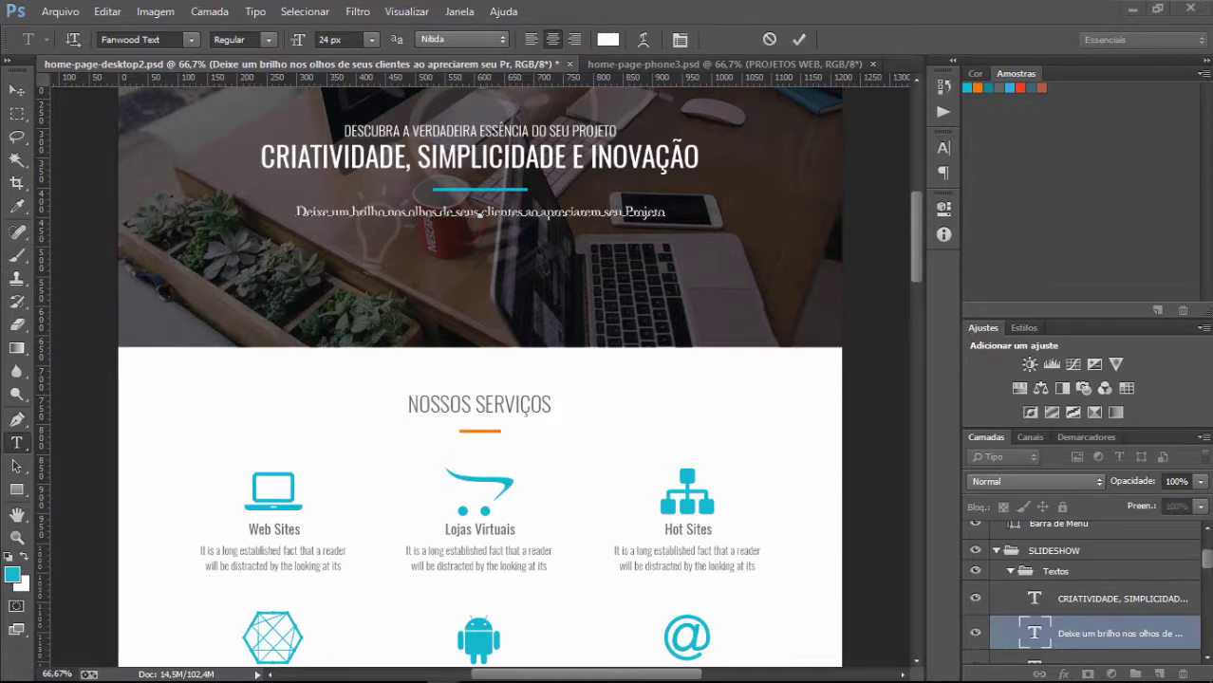
# Switch back to Notepad and, after a blank line below Botões, add the unindented heading "Grid" with an indented "- " sub-entry started
pyautogui.hotkey('alt', 'Tab')
pyautogui.moveTo(1167, 133); pyautogui.dragTo(822, 136)
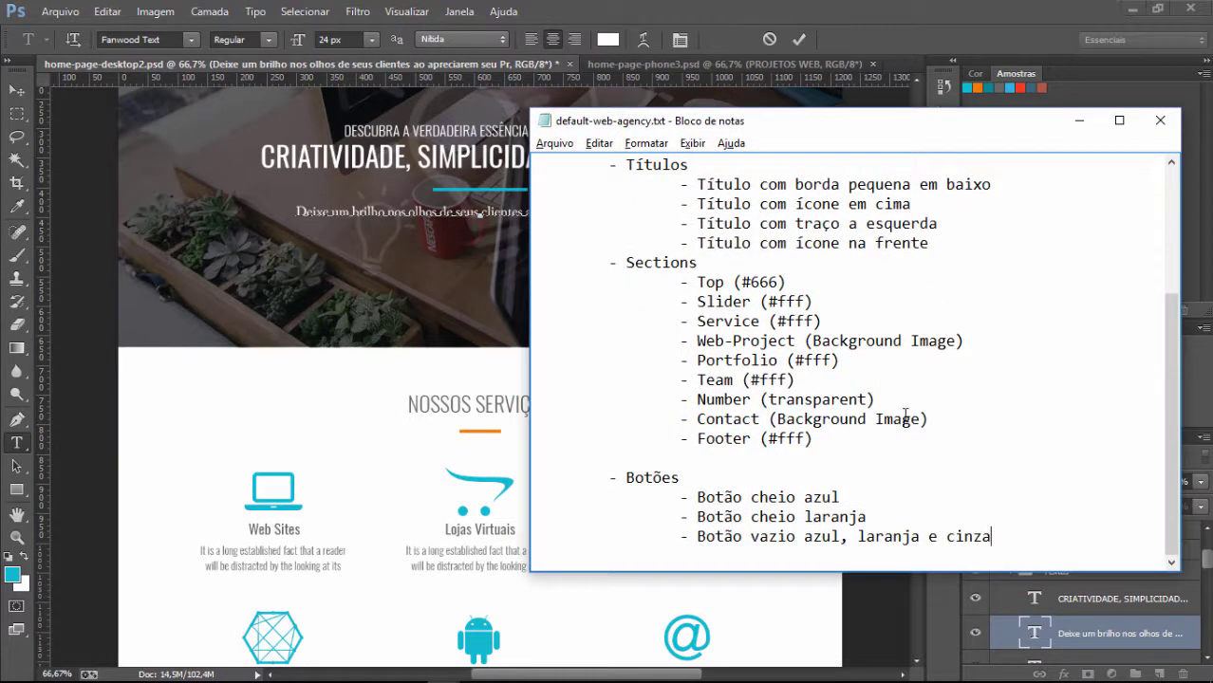
pyautogui.press('Return')
pyautogui.scroll(-1, 665, 543)
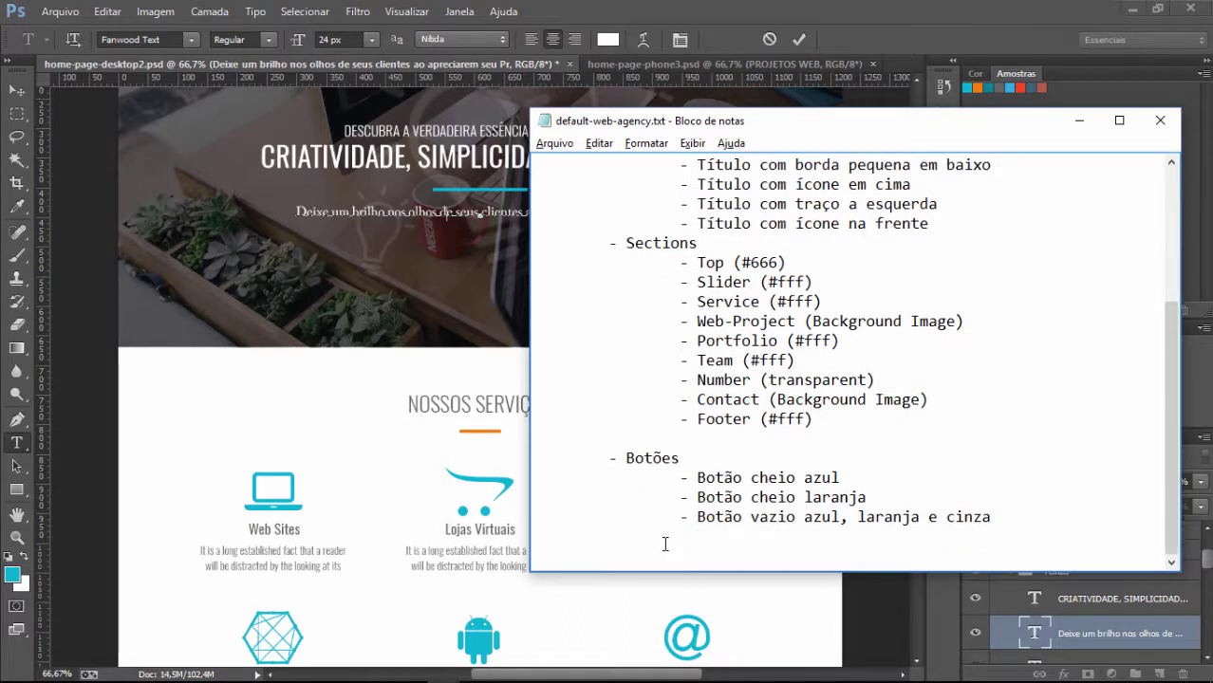
pyautogui.press('Return')
pyautogui.write('Grid')
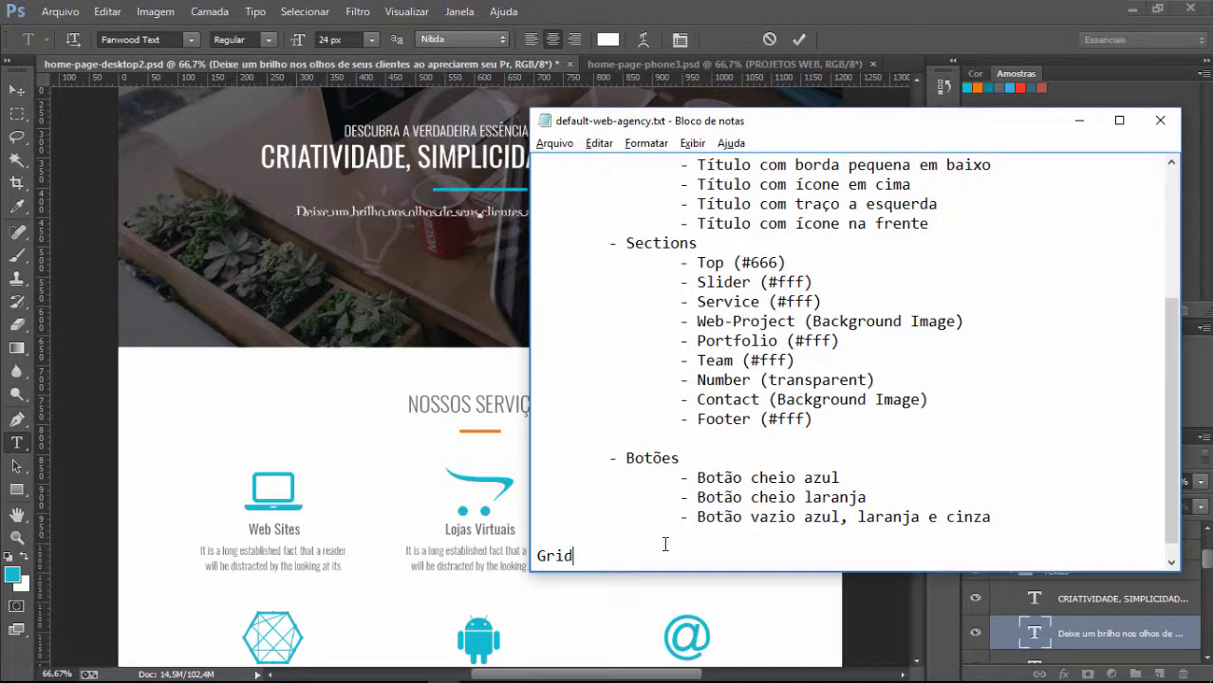
pyautogui.press('Return')
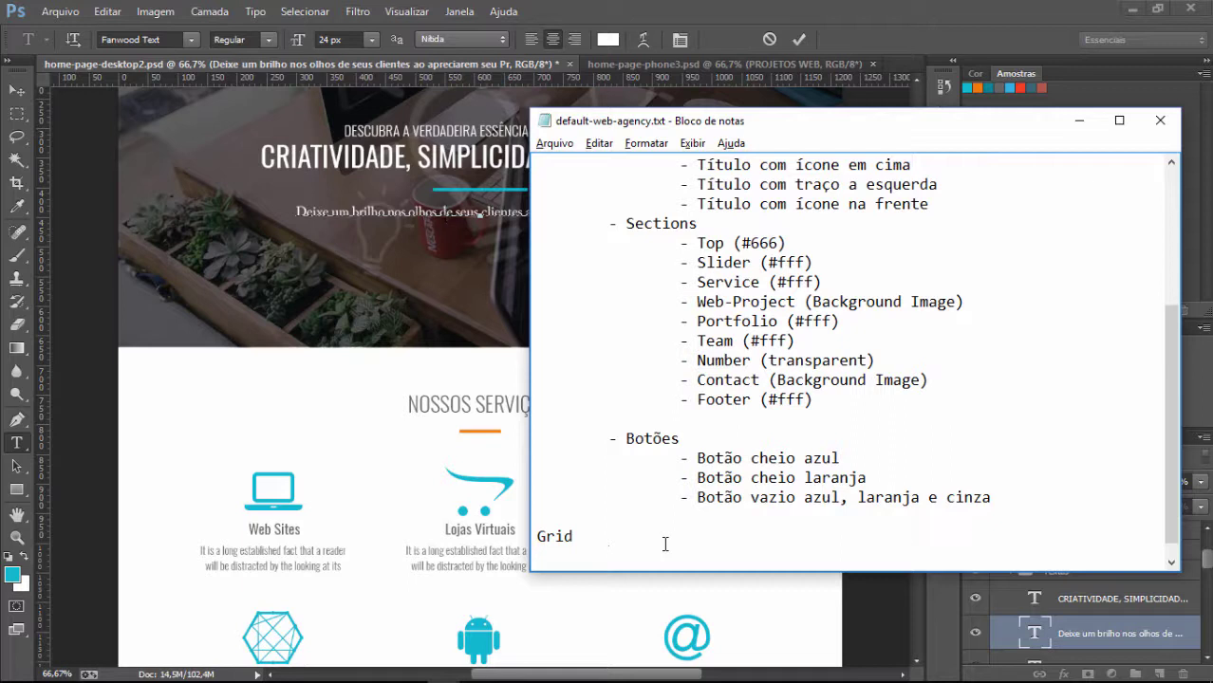
pyautogui.write('-')
pyautogui.moveTo(917, 128); pyautogui.dragTo(894, 100)
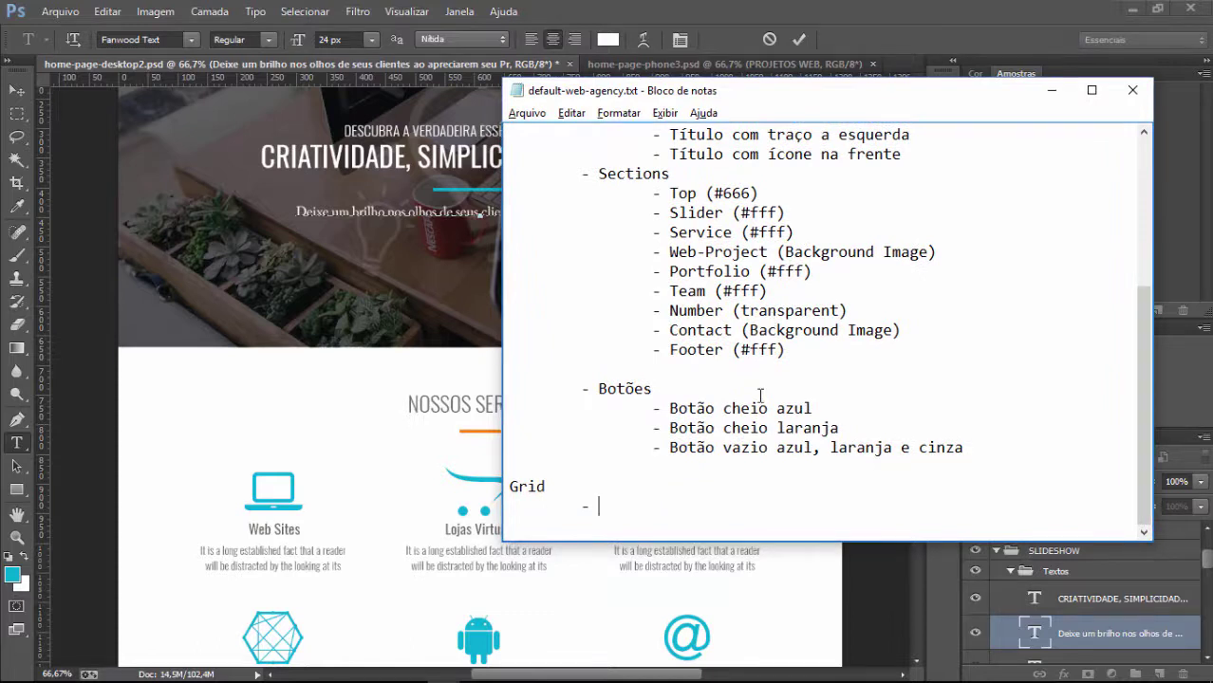